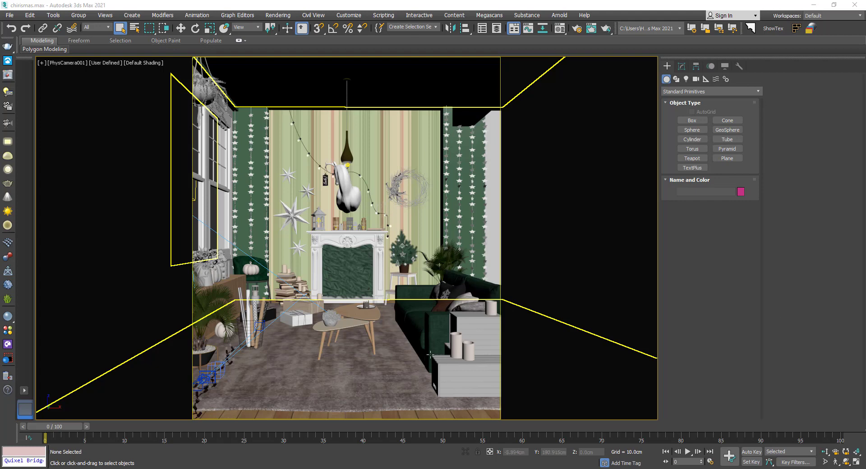
- Leave the camera for a Perspective view framed on the carpet, then pan and zoom out to show the whole house
{"action": "left_click", "coordinate": [375, 371]}
{"action": "key", "text": "p"}
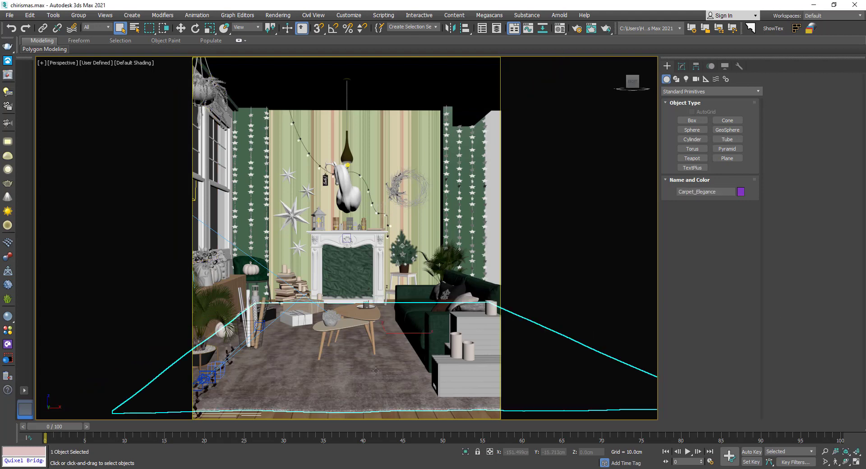
{"action": "key", "text": "z"}
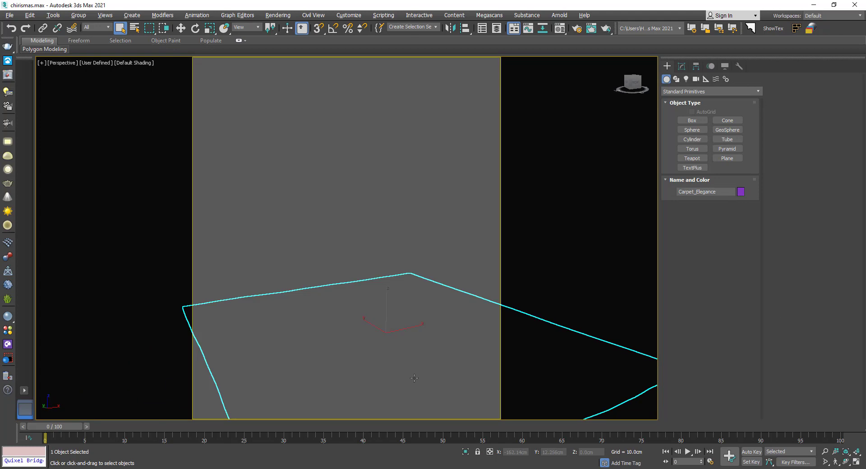
{"action": "scroll", "coordinate": [392, 353], "scroll_direction": "down", "scroll_amount": 5}
{"action": "scroll", "coordinate": [392, 353], "scroll_direction": "down", "scroll_amount": 3}
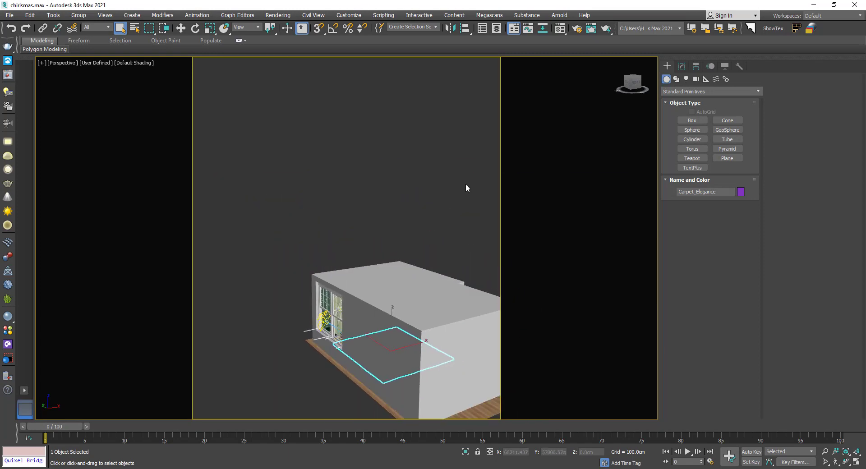
{"action": "middle_click_drag", "start_coordinate": [437, 229], "coordinate": [432, 204]}
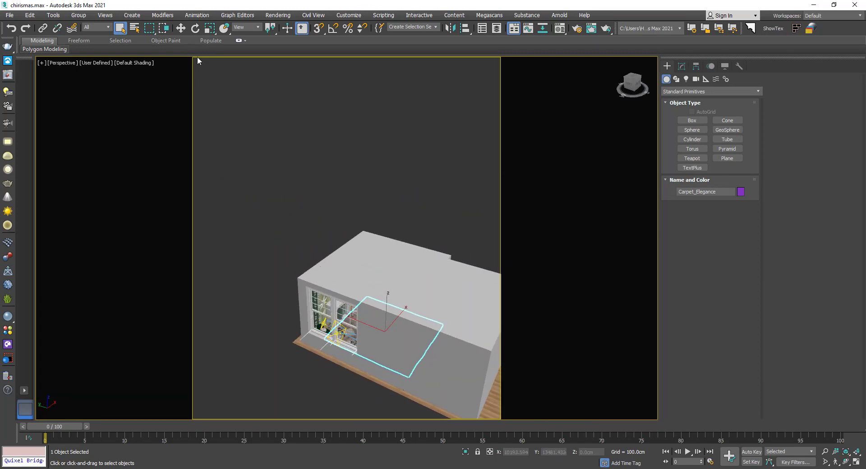
{"action": "scroll", "coordinate": [560, 331], "scroll_direction": "up", "scroll_amount": 5}
{"action": "scroll", "coordinate": [406, 219], "scroll_direction": "down", "scroll_amount": 4}
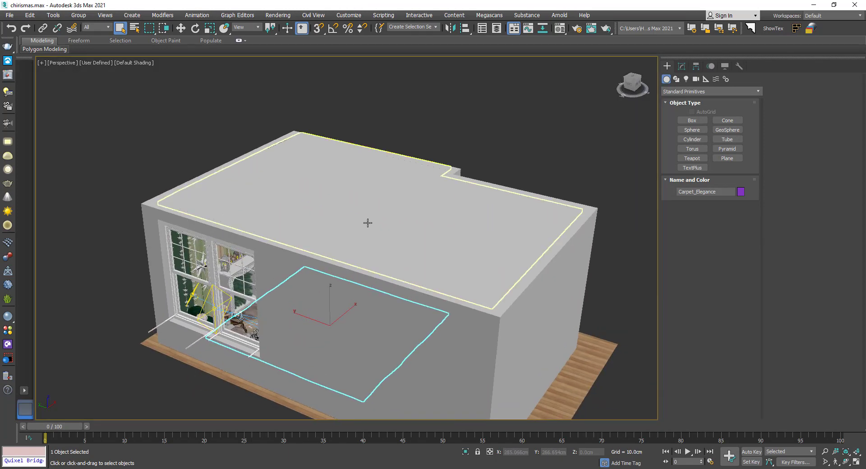
{"action": "scroll", "coordinate": [366, 210], "scroll_direction": "up", "scroll_amount": 1}
- Look down on the house in wireframe from a top-down angle, then return to shaded display
{"action": "key", "text": "F3"}
{"action": "mouse_move", "coordinate": [437, 156]}
{"action": "middle_mouse_down", "text": "alt"}
{"action": "mouse_move", "coordinate": [464, 150]}
{"action": "mouse_move", "coordinate": [522, 165]}
{"action": "mouse_move", "coordinate": [566, 153]}
{"action": "mouse_move", "coordinate": [627, 158]}
{"action": "mouse_move", "coordinate": [701, 137]}
{"action": "mouse_move", "coordinate": [627, 159]}
{"action": "mouse_move", "coordinate": [666, 156]}
{"action": "middle_mouse_up", "text": "alt"}
{"action": "key", "text": "F3"}
- Deselect, orbit to the house corner, and pick the Standard Physical camera after checking the VRay camera types
{"action": "left_click", "coordinate": [533, 190]}
{"action": "mouse_move", "coordinate": [533, 190]}
{"action": "middle_mouse_down", "text": "alt"}
{"action": "mouse_move", "coordinate": [554, 220]}
{"action": "mouse_move", "coordinate": [400, 161]}
{"action": "mouse_move", "coordinate": [405, 183]}
{"action": "middle_mouse_up", "text": "alt"}
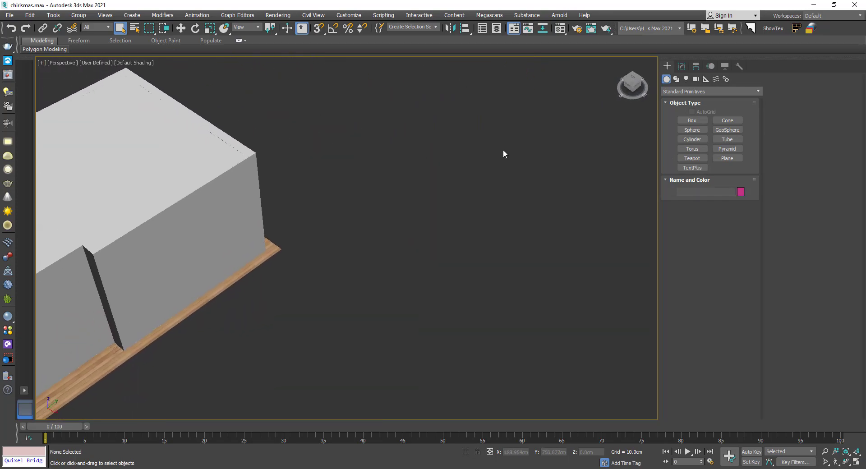
{"action": "left_click", "coordinate": [696, 80]}
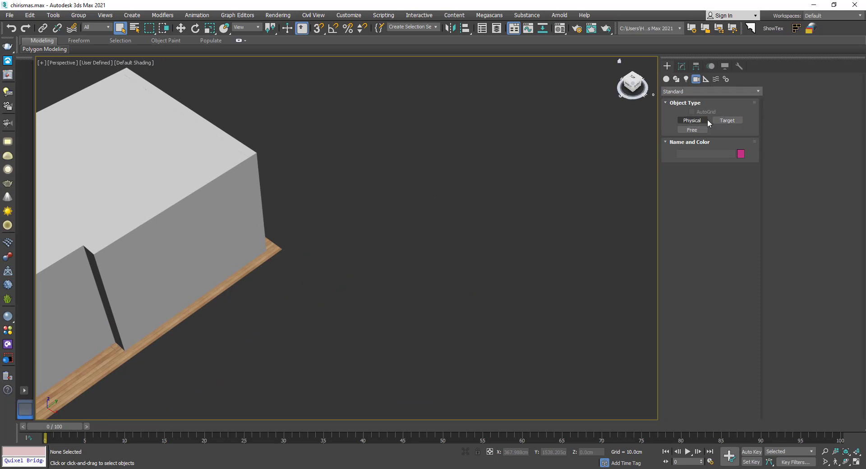
{"action": "left_click", "coordinate": [697, 93]}
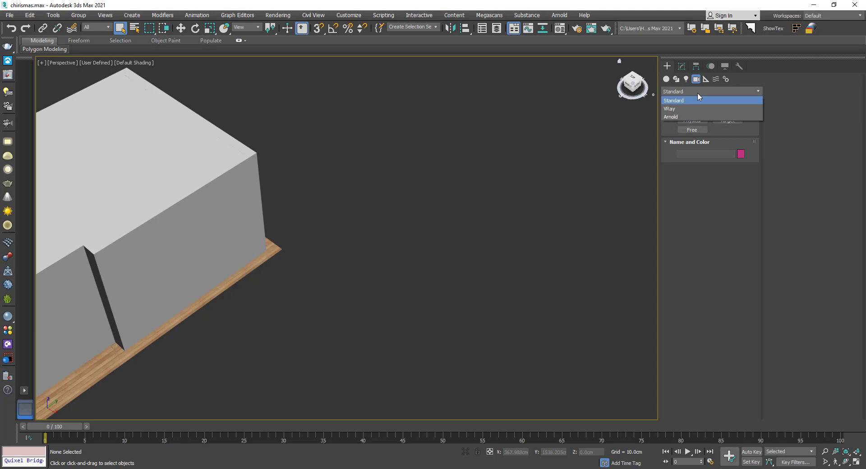
{"action": "left_click", "coordinate": [677, 109]}
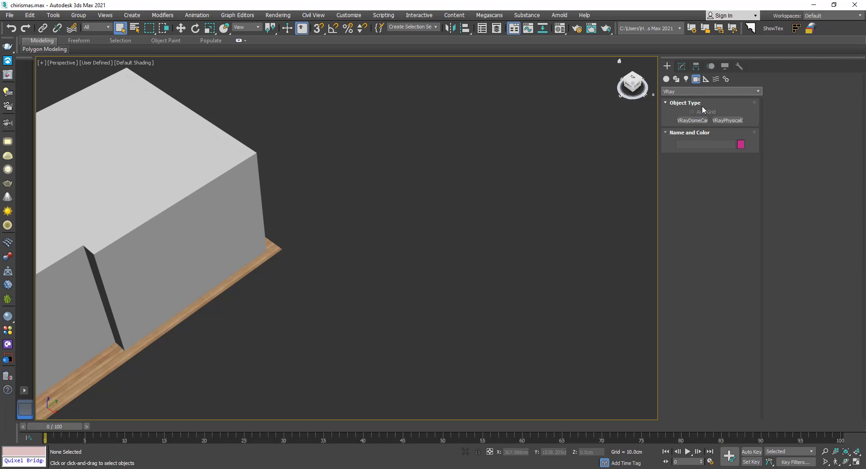
{"action": "left_click", "coordinate": [698, 91]}
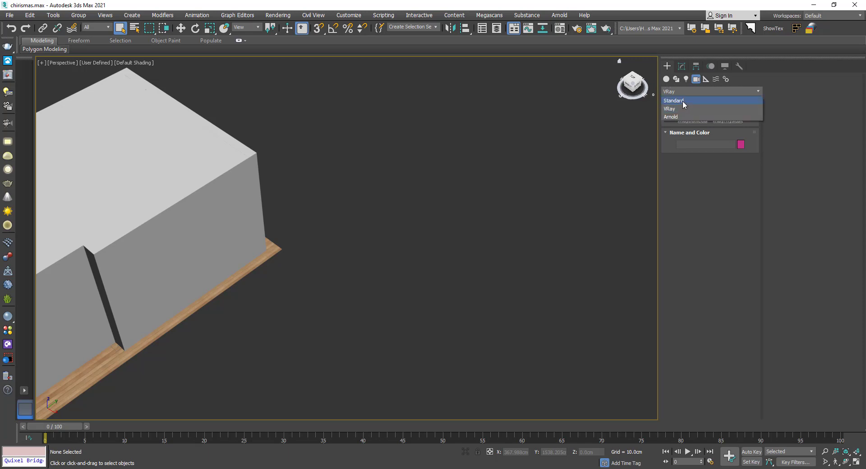
{"action": "left_click", "coordinate": [683, 101]}
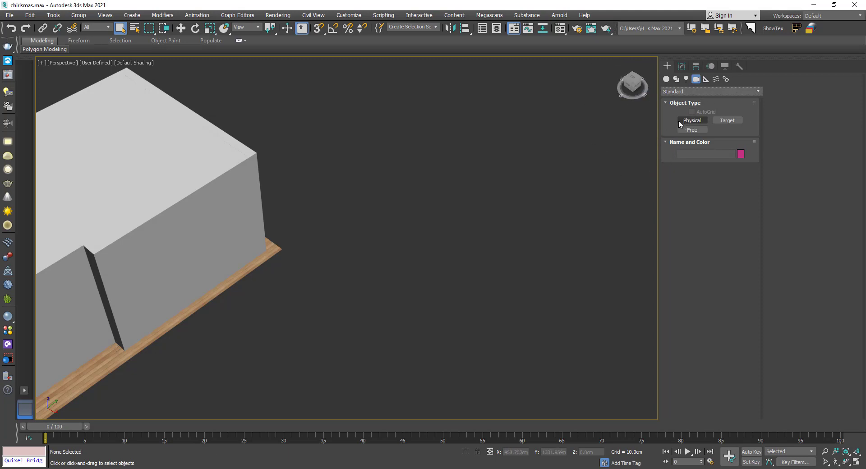
{"action": "left_click", "coordinate": [691, 120]}
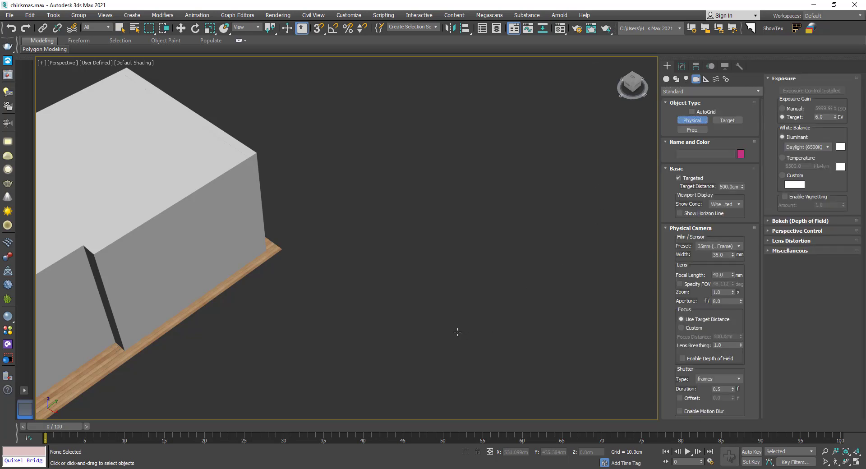
- Drag out a physical camera beside the house, aimed up and to the right, and show its parameters
{"action": "mouse_move", "coordinate": [354, 342]}
{"action": "left_mouse_down"}
{"action": "mouse_move", "coordinate": [413, 284]}
{"action": "mouse_move", "coordinate": [373, 349]}
{"action": "mouse_move", "coordinate": [434, 284]}
{"action": "mouse_move", "coordinate": [426, 274]}
{"action": "mouse_move", "coordinate": [474, 251]}
{"action": "mouse_move", "coordinate": [329, 232]}
{"action": "mouse_move", "coordinate": [406, 222]}
{"action": "mouse_move", "coordinate": [482, 405]}
{"action": "mouse_move", "coordinate": [276, 265]}
{"action": "mouse_move", "coordinate": [448, 184]}
{"action": "mouse_move", "coordinate": [344, 178]}
{"action": "mouse_move", "coordinate": [518, 212]}
{"action": "mouse_move", "coordinate": [482, 217]}
{"action": "left_mouse_up"}
{"action": "mouse_move", "coordinate": [412, 324]}
{"action": "middle_mouse_down"}
{"action": "mouse_move", "coordinate": [385, 299]}
{"action": "mouse_move", "coordinate": [332, 293]}
{"action": "middle_mouse_up"}
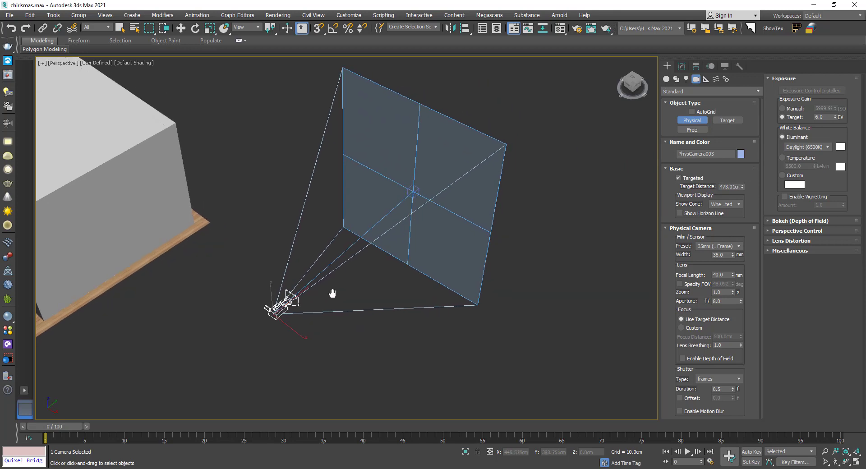
{"action": "left_click", "coordinate": [682, 67]}
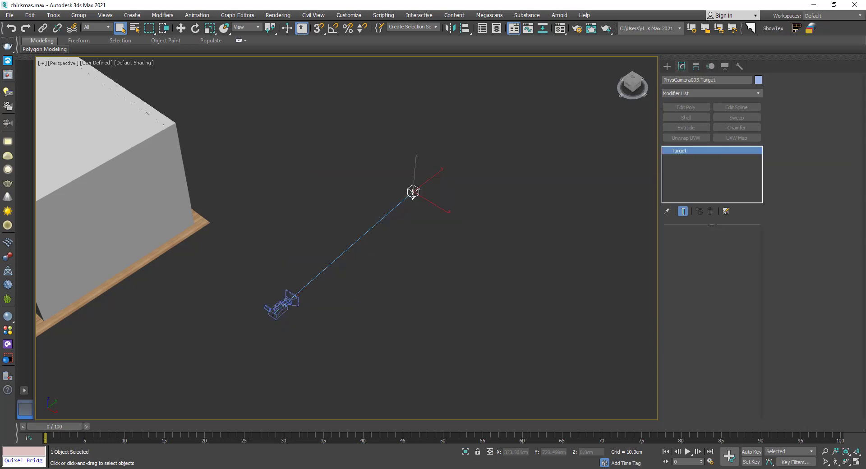
- Nudge the camera's target slightly along X with the Move tool
{"action": "left_click", "coordinate": [411, 192]}
{"action": "key", "text": "w"}
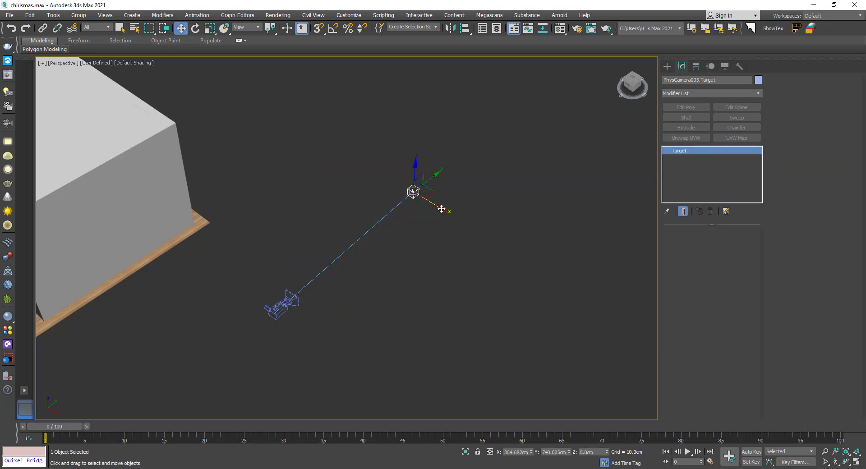
{"action": "mouse_move", "coordinate": [429, 205]}
{"action": "left_mouse_down"}
{"action": "mouse_move", "coordinate": [424, 238]}
{"action": "mouse_move", "coordinate": [403, 231]}
{"action": "left_mouse_up"}
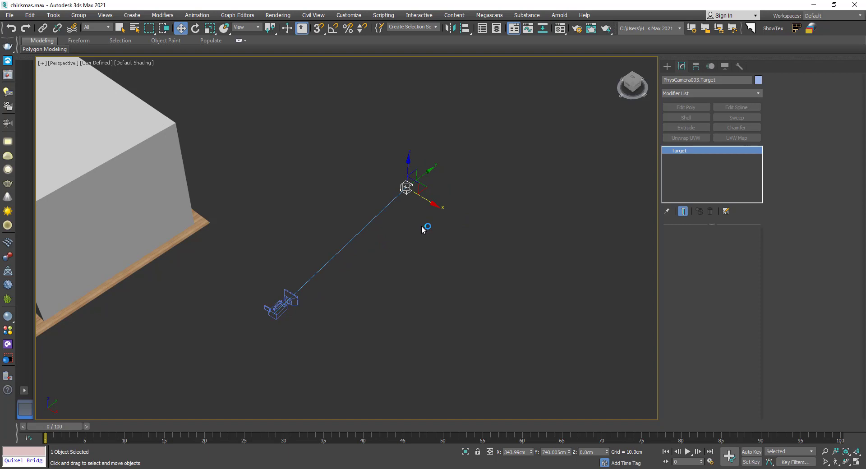
- Toggle PhysCamera003's Targeted option off and back on, then lower Target Distance to about 455.9 cm
{"action": "left_click", "coordinate": [396, 261]}
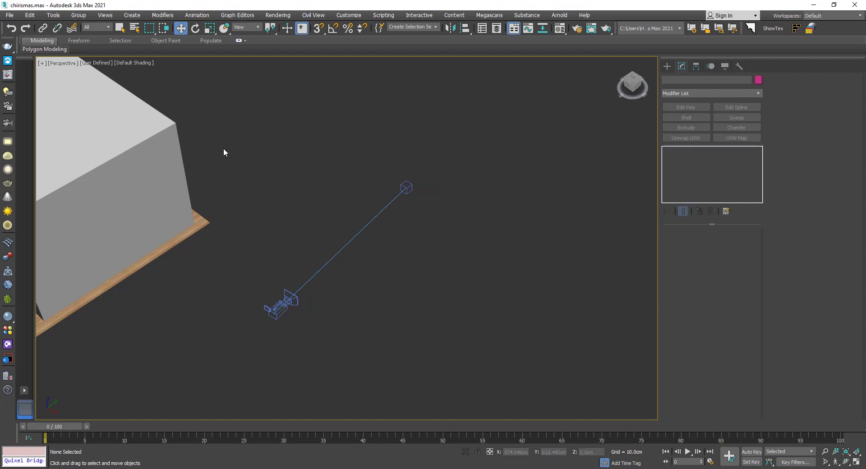
{"action": "left_click", "coordinate": [281, 306]}
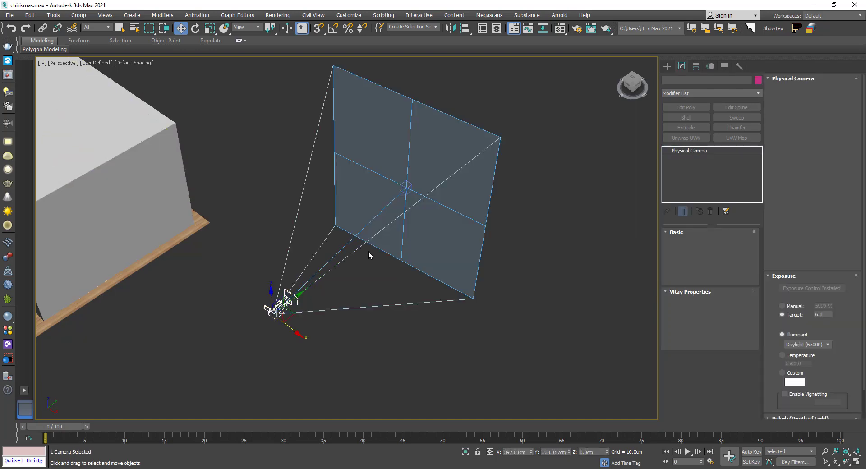
{"action": "left_click", "coordinate": [381, 255]}
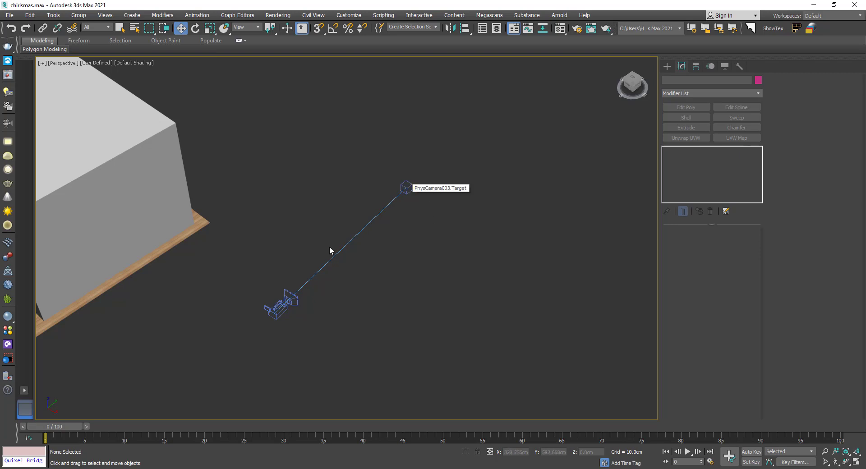
{"action": "left_click", "coordinate": [284, 308]}
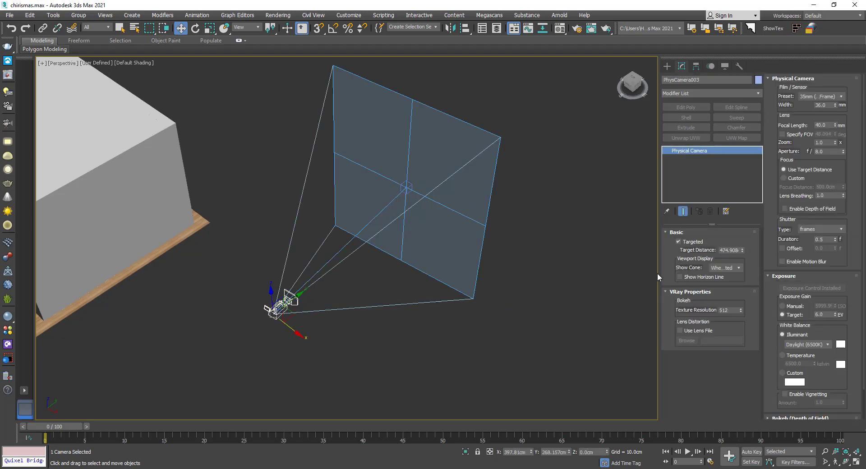
{"action": "left_click", "coordinate": [686, 243]}
{"action": "left_click_drag", "start_coordinate": [294, 332], "coordinate": [246, 289]}
{"action": "key", "text": "ctrl+z"}
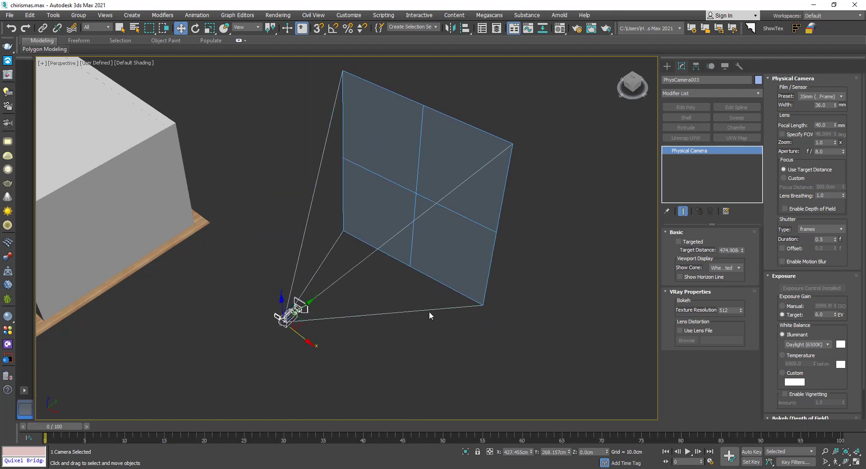
{"action": "left_click", "coordinate": [678, 241]}
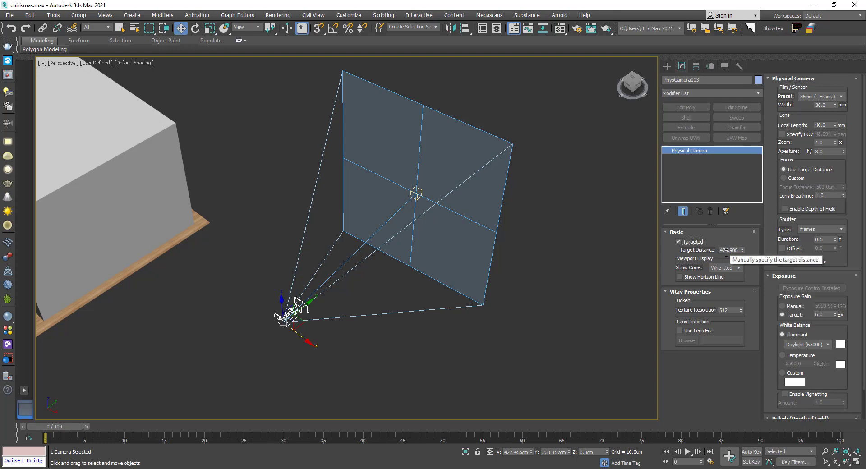
{"action": "mouse_move", "coordinate": [742, 251]}
{"action": "left_mouse_down"}
{"action": "mouse_move", "coordinate": [736, 259]}
{"action": "mouse_move", "coordinate": [734, 251]}
{"action": "left_mouse_up"}
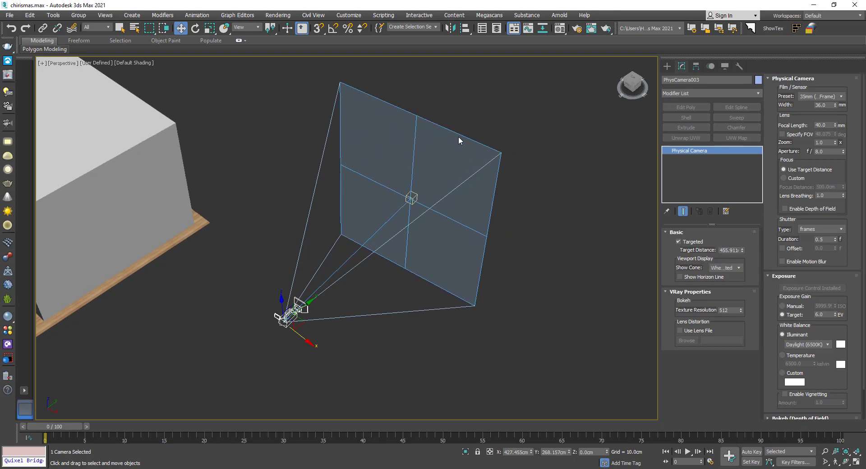
{"action": "left_click", "coordinate": [732, 269]}
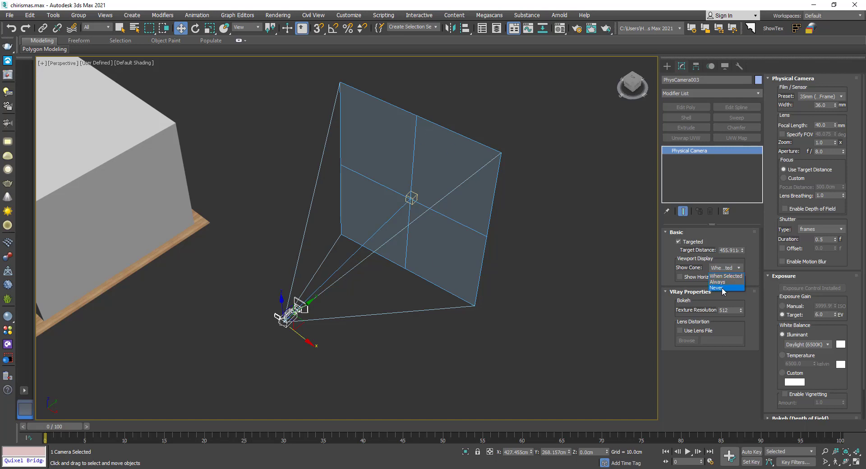
- Set PhysCamera003's Show Cone to Never, then back to When Selected
{"action": "left_click", "coordinate": [522, 245]}
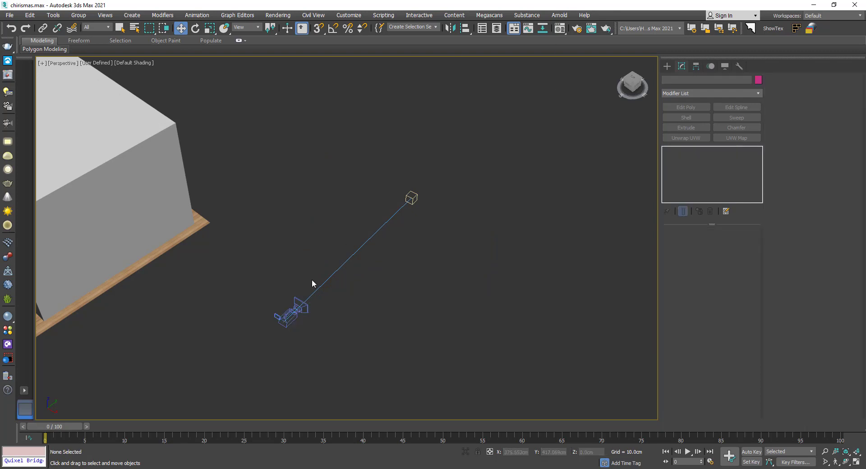
{"action": "left_click", "coordinate": [298, 307]}
{"action": "left_click", "coordinate": [726, 268]}
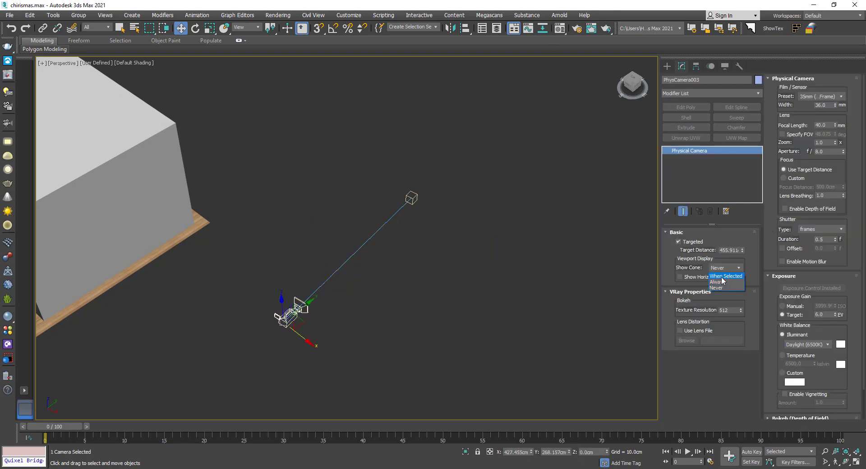
{"action": "left_click", "coordinate": [726, 276]}
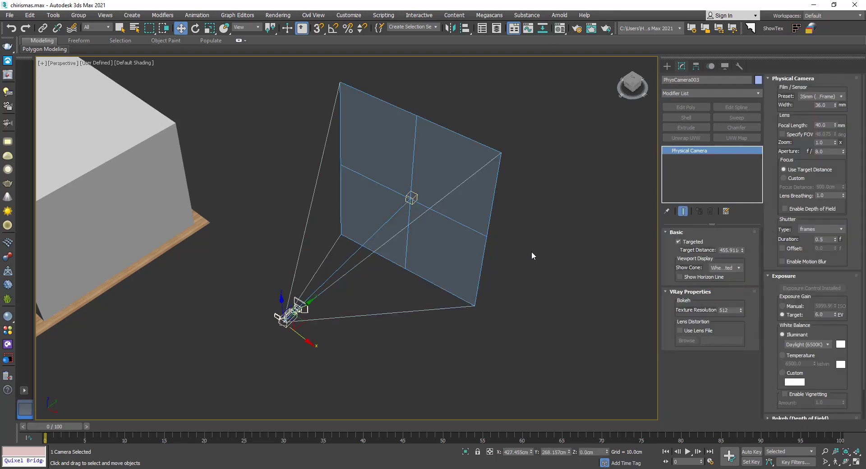
{"action": "left_click", "coordinate": [315, 298]}
{"action": "left_click", "coordinate": [295, 309]}
- Collapse the VRay Properties and Exposure rollouts and review the Film/Sensor presets, keeping 35mm
{"action": "left_click", "coordinate": [688, 292]}
{"action": "left_click", "coordinate": [787, 279]}
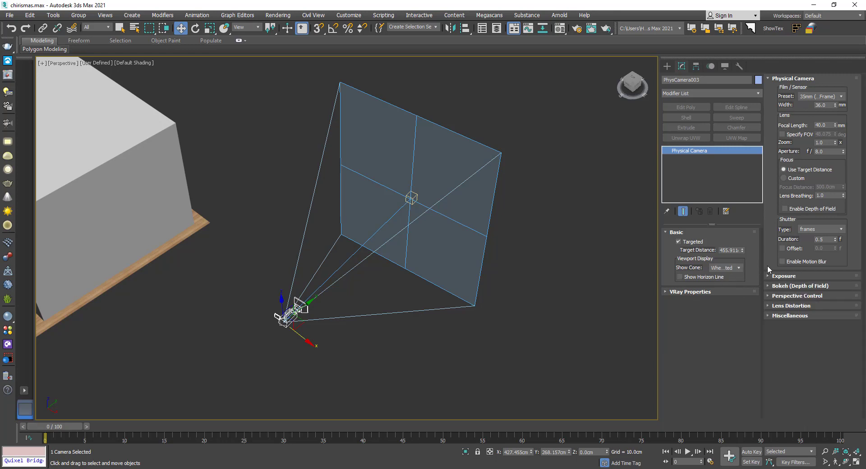
{"action": "left_click", "coordinate": [821, 96]}
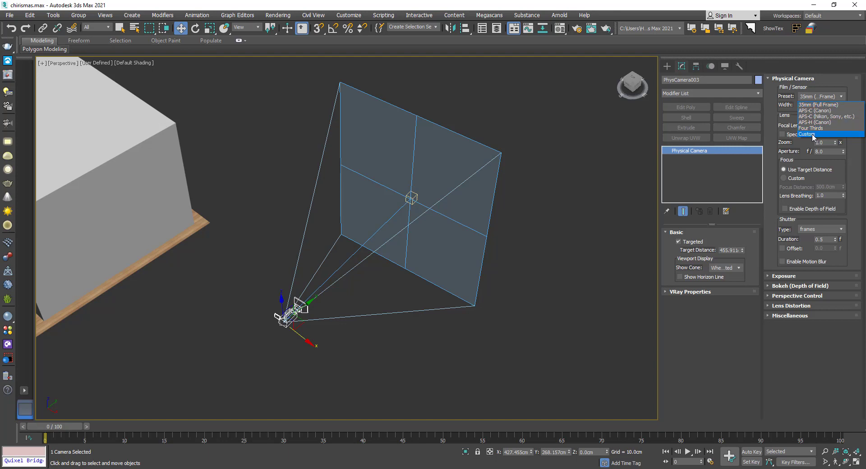
{"action": "left_click", "coordinate": [532, 172]}
{"action": "left_click_drag", "start_coordinate": [227, 311], "coordinate": [221, 309]}
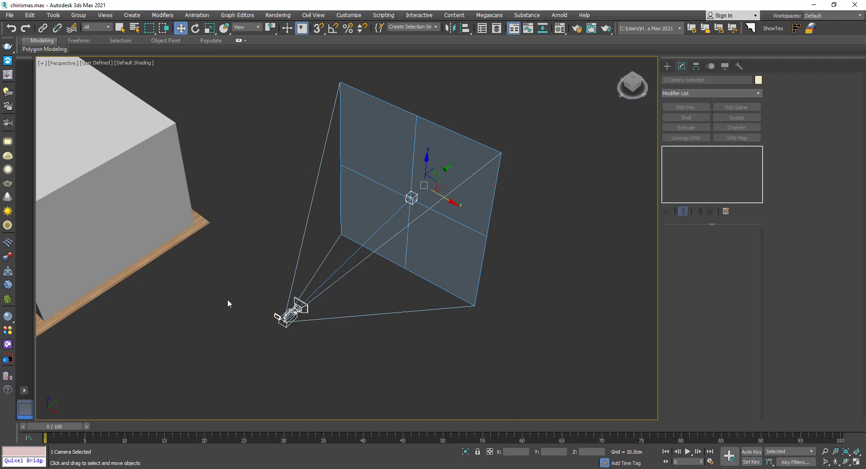
- Delete the stray camera and view the Christmas room through PhysCamera001, zoomed out
{"action": "key", "text": "Delete"}
{"action": "middle_click_drag", "start_coordinate": [301, 260], "coordinate": [440, 257]}
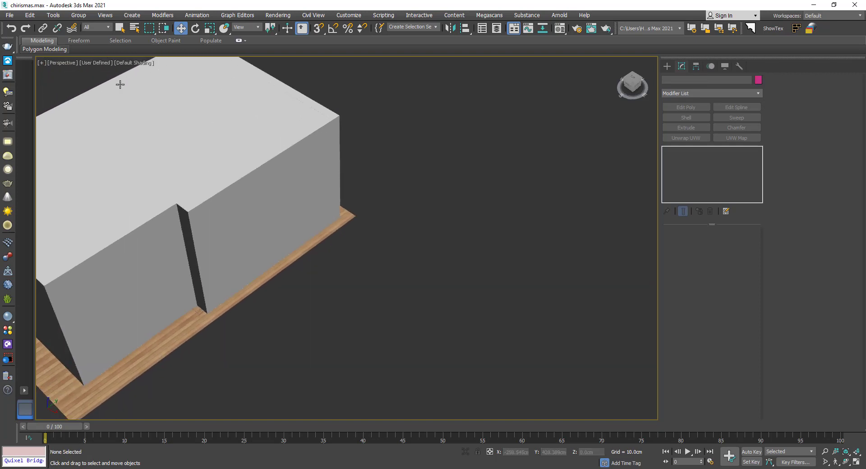
{"action": "key", "text": "c"}
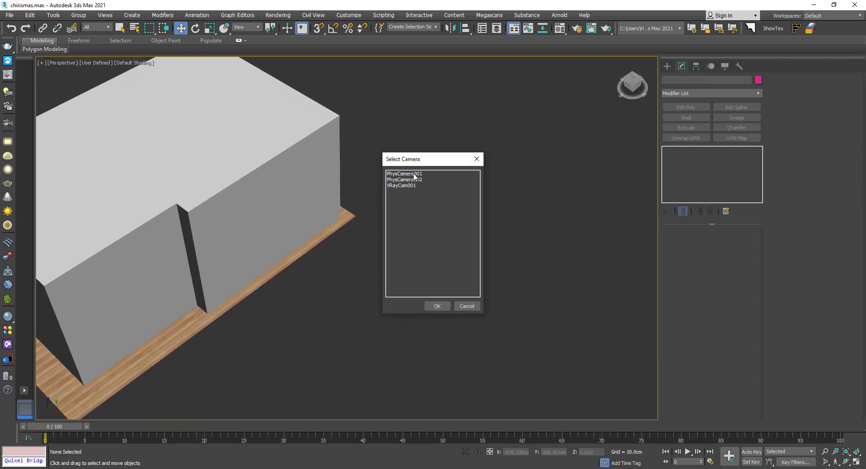
{"action": "double_click", "coordinate": [414, 174]}
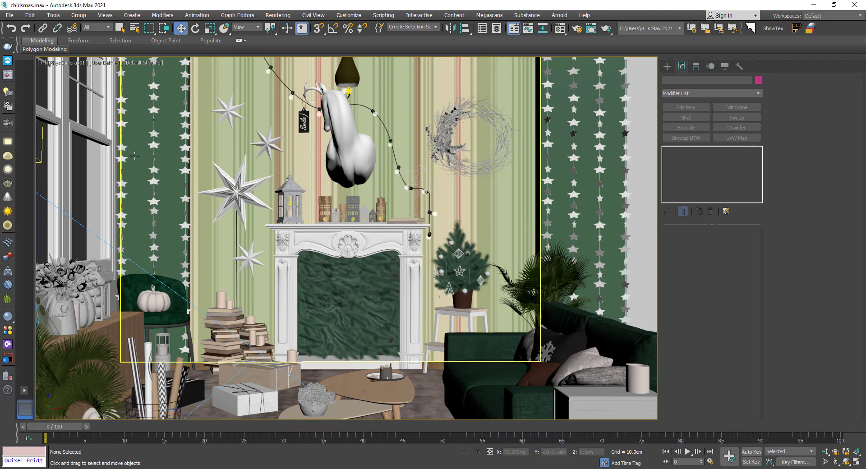
{"action": "scroll", "coordinate": [350, 180], "scroll_direction": "down", "scroll_amount": 3}
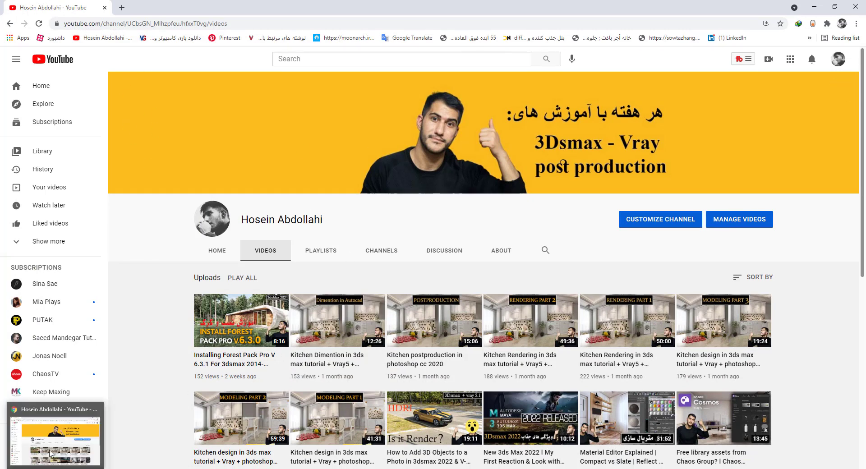
- Hide the YouTube sidebar and scroll through the channel's uploaded tutorial videos
{"action": "left_click", "coordinate": [16, 59]}
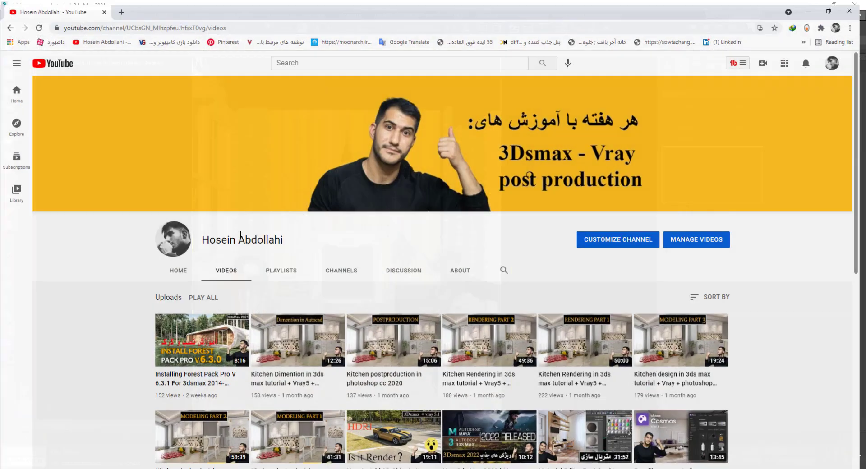
{"action": "scroll", "coordinate": [759, 218], "scroll_direction": "down", "scroll_amount": 6}
{"action": "scroll", "coordinate": [780, 203], "scroll_direction": "down", "scroll_amount": 2}
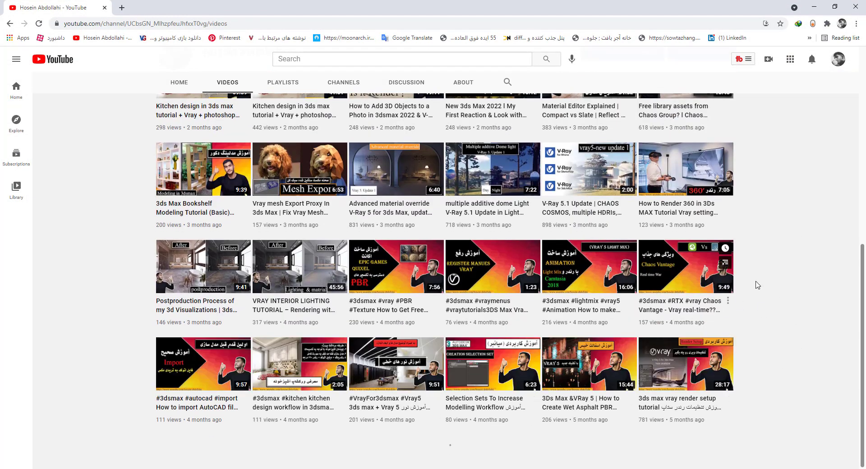
{"action": "scroll", "coordinate": [805, 258], "scroll_direction": "down", "scroll_amount": 6}
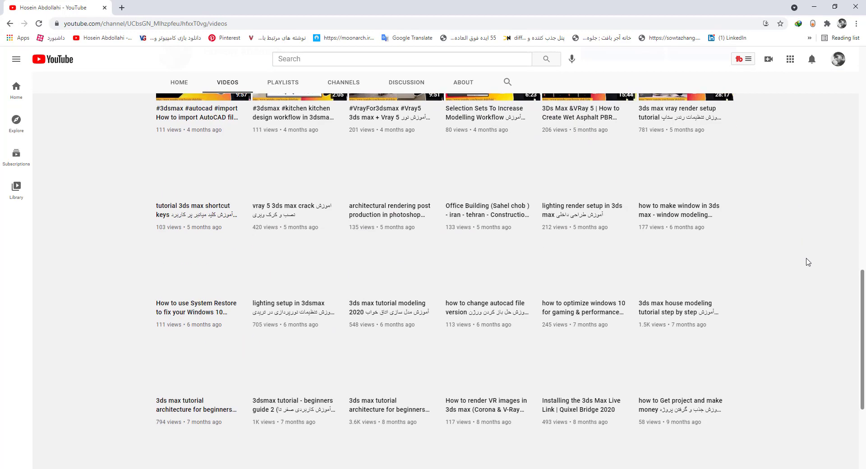
{"action": "scroll", "coordinate": [797, 365], "scroll_direction": "down", "scroll_amount": 4}
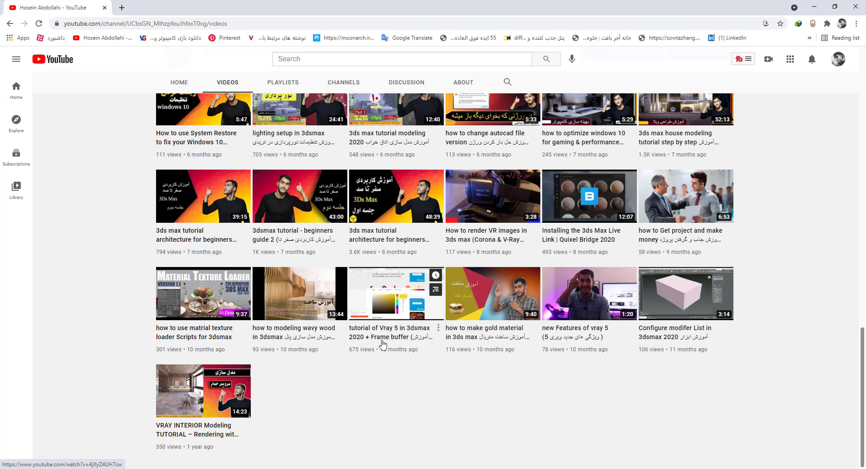
{"action": "mouse_move", "coordinate": [395, 293]}
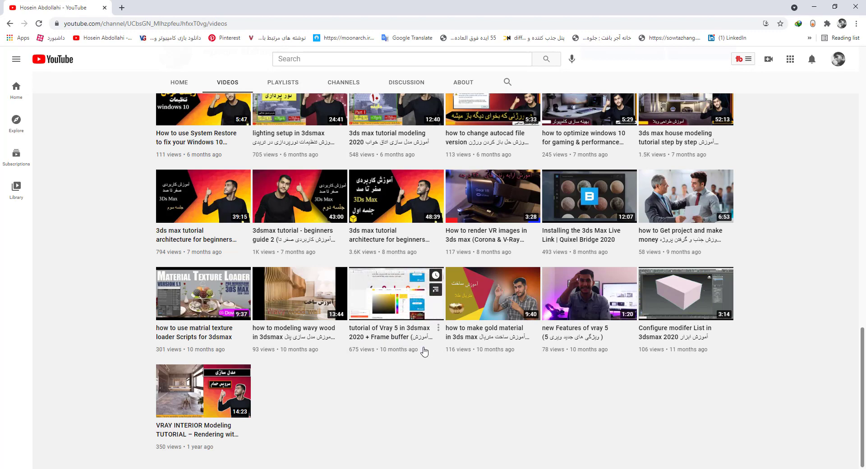
{"action": "scroll", "coordinate": [411, 371], "scroll_direction": "up", "scroll_amount": 2}
{"action": "scroll", "coordinate": [631, 370], "scroll_direction": "up", "scroll_amount": 4}
{"action": "scroll", "coordinate": [843, 371], "scroll_direction": "down", "scroll_amount": 4}
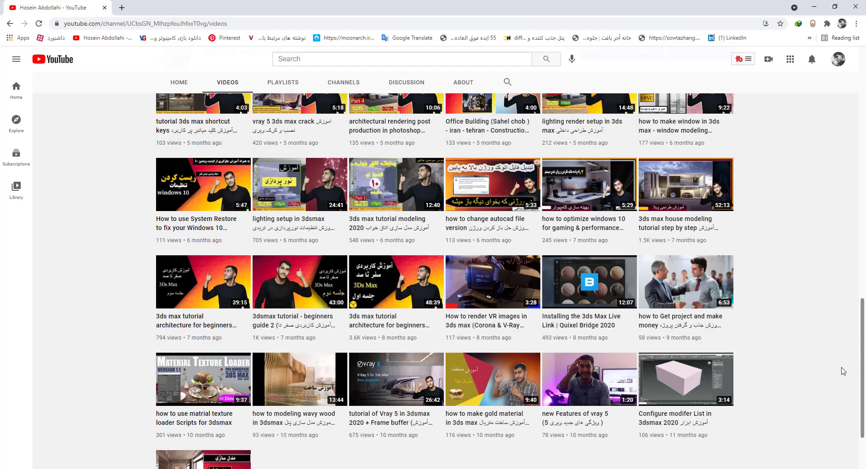
{"action": "scroll", "coordinate": [842, 371], "scroll_direction": "up", "scroll_amount": 5}
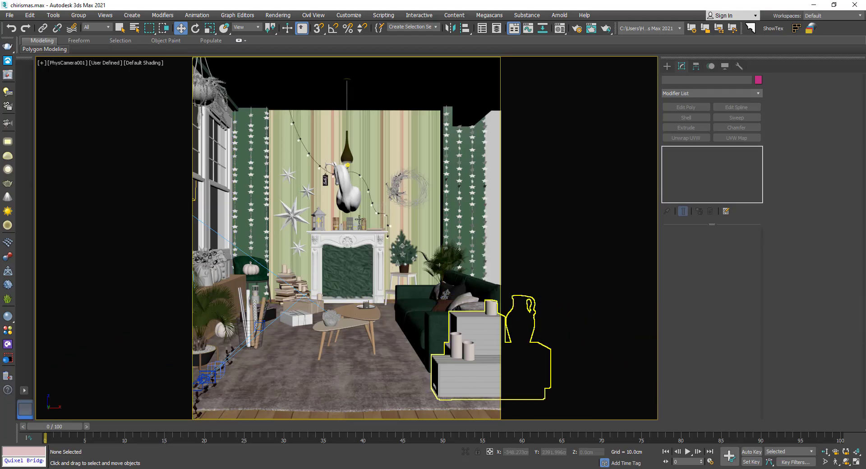
- Check the 1741 × 2049 output size in Render Setup, then close it
{"action": "left_click", "coordinate": [278, 15]}
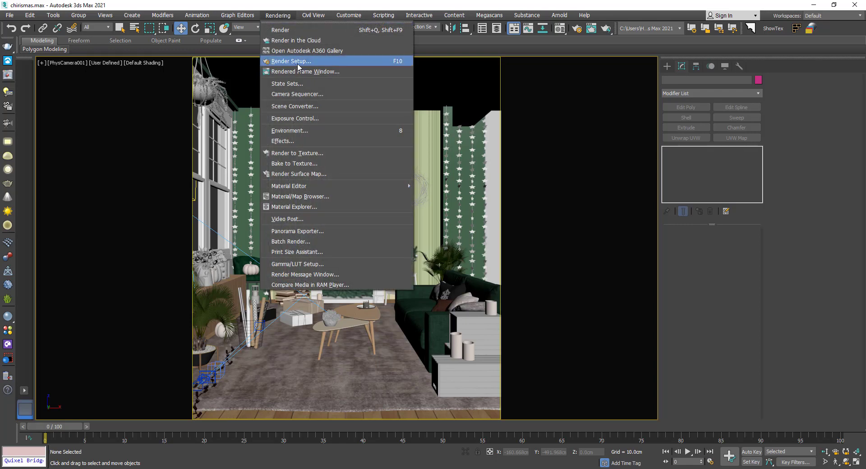
{"action": "left_click", "coordinate": [297, 67]}
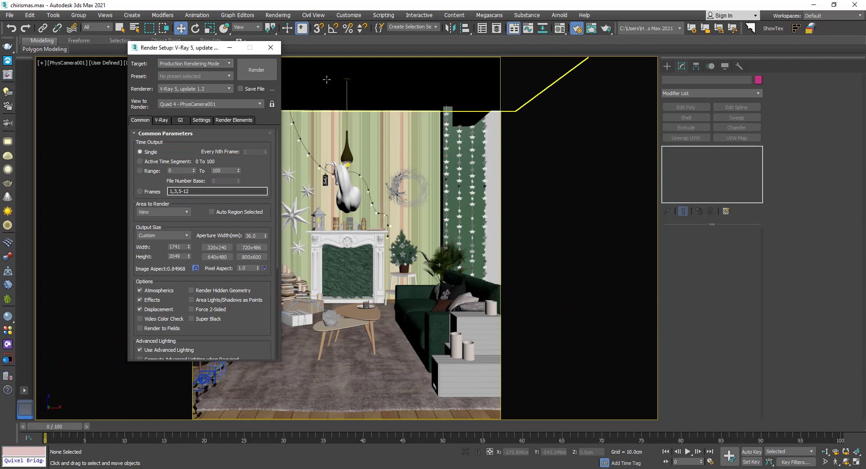
{"action": "left_click", "coordinate": [270, 48]}
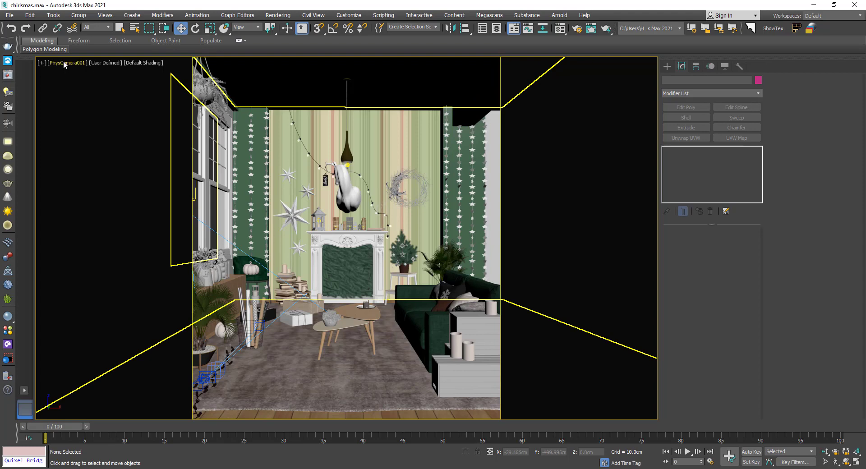
{"action": "left_click", "coordinate": [64, 64]}
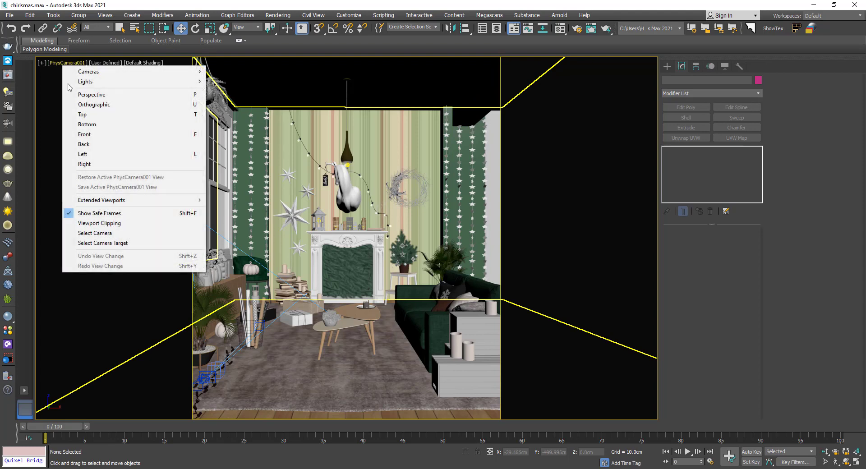
- Try PhysCamera001's 35mm, APS-C and APS-H sensor presets, ending with a 36 mm film width
{"action": "left_click", "coordinate": [95, 233]}
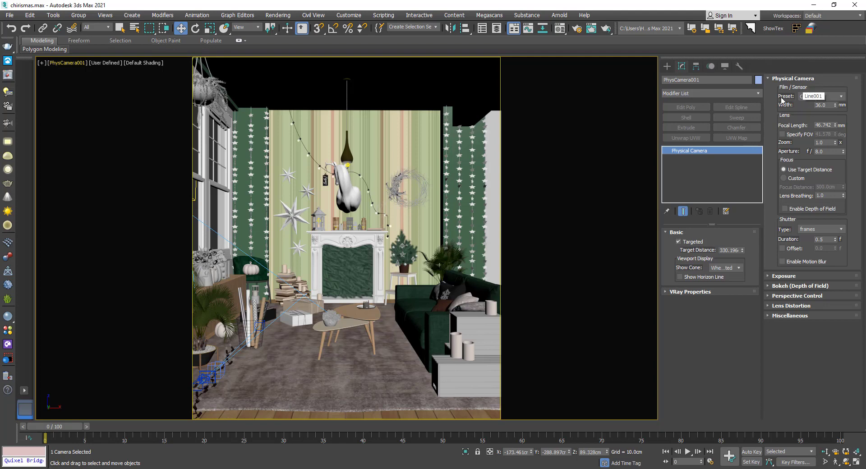
{"action": "left_click", "coordinate": [822, 99]}
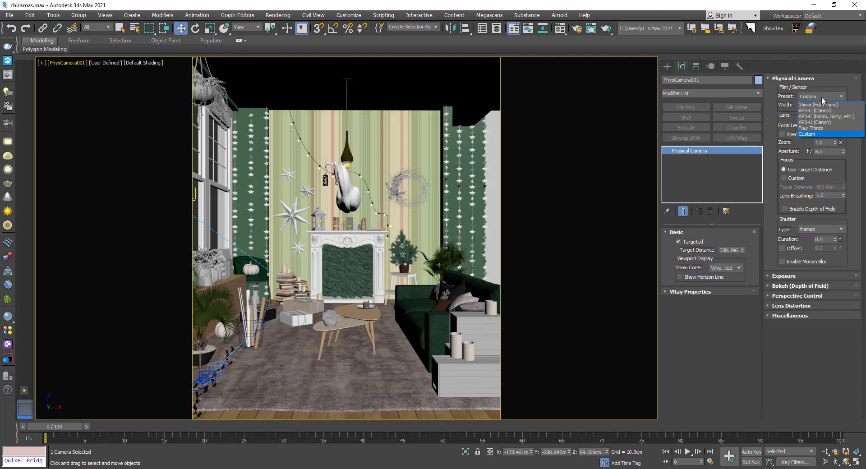
{"action": "left_click", "coordinate": [814, 105]}
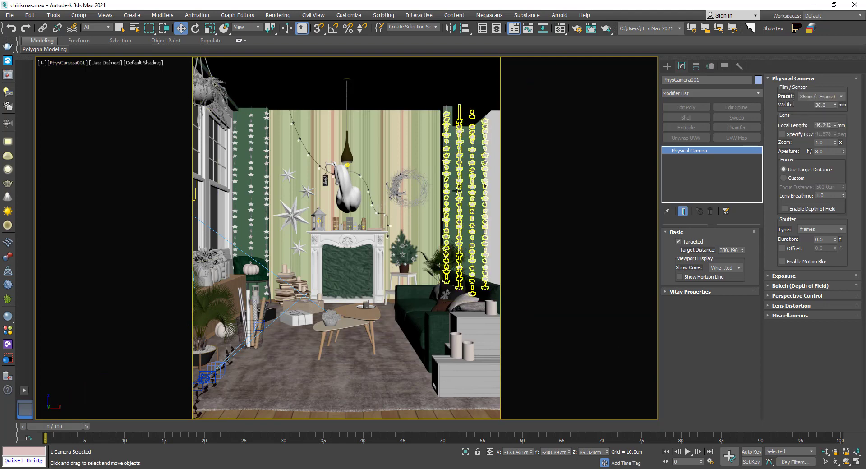
{"action": "left_click", "coordinate": [812, 98]}
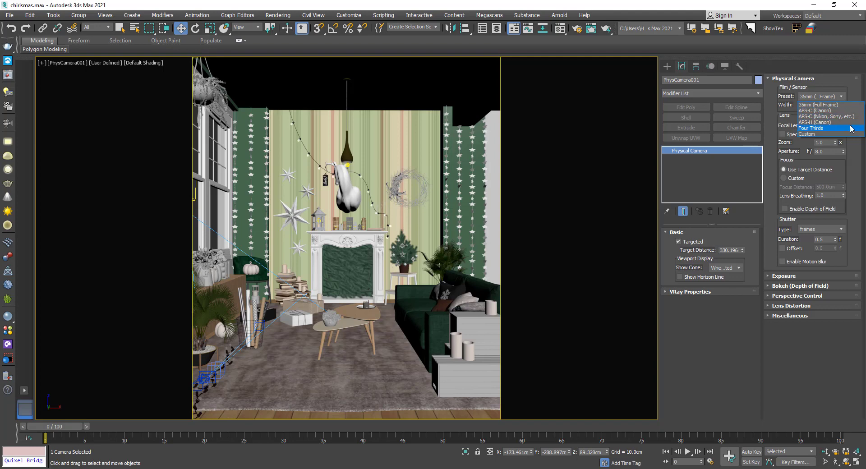
{"action": "left_click", "coordinate": [818, 111]}
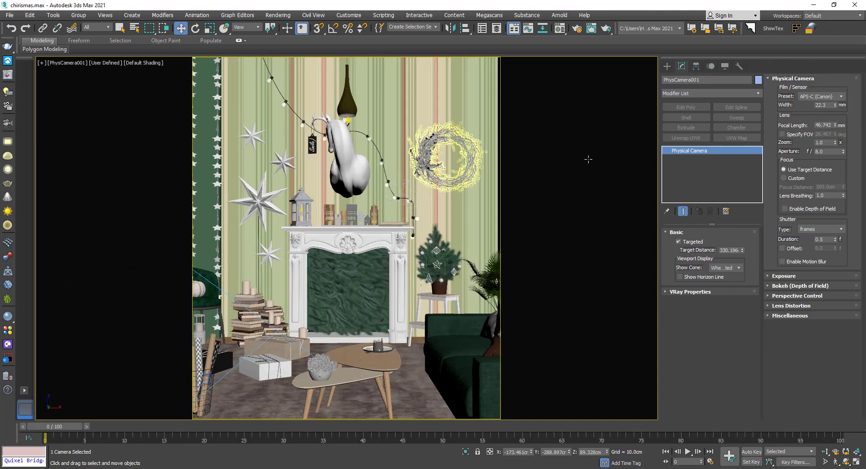
{"action": "left_click", "coordinate": [828, 97]}
{"action": "left_click", "coordinate": [817, 116]}
{"action": "left_click", "coordinate": [818, 97]}
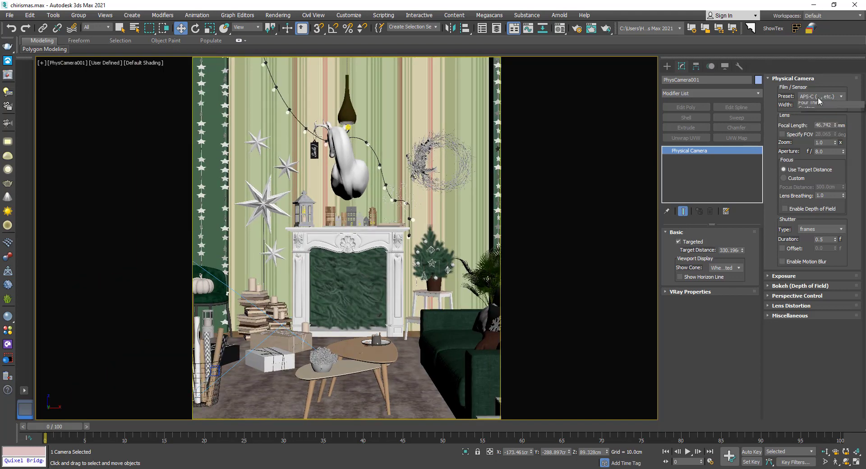
{"action": "left_click", "coordinate": [819, 122]}
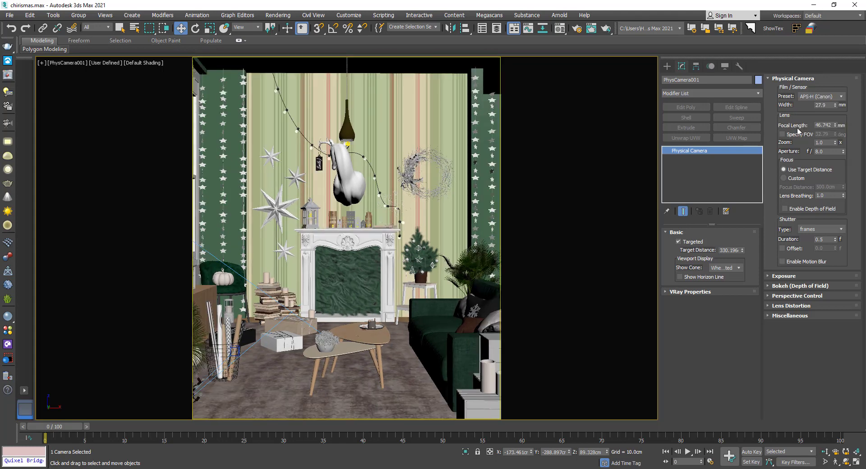
{"action": "left_click", "coordinate": [819, 97]}
{"action": "left_click", "coordinate": [817, 105]}
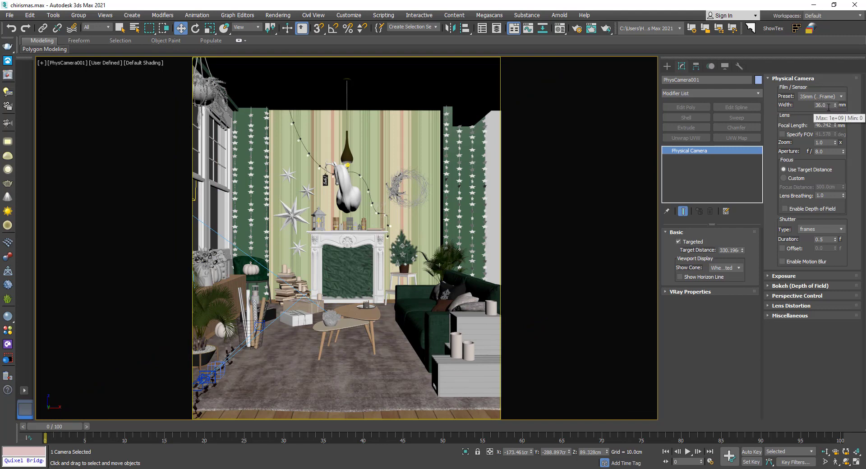
{"action": "left_click_drag", "start_coordinate": [835, 108], "coordinate": [832, 110]}
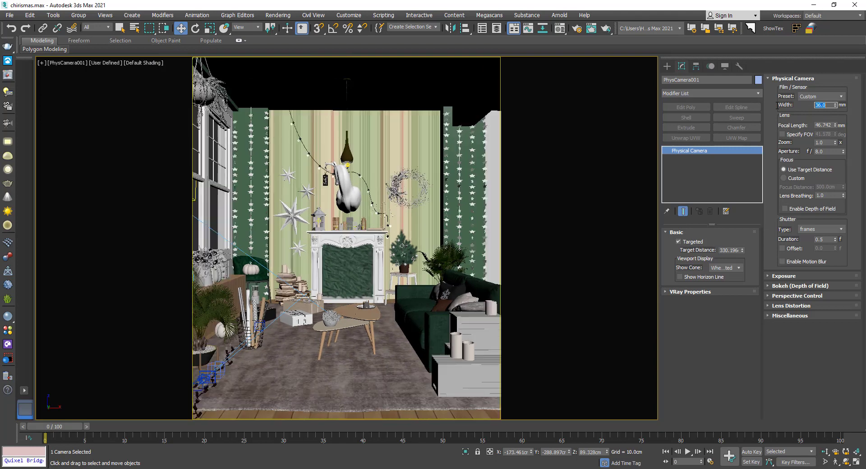
{"action": "left_click", "coordinate": [229, 388]}
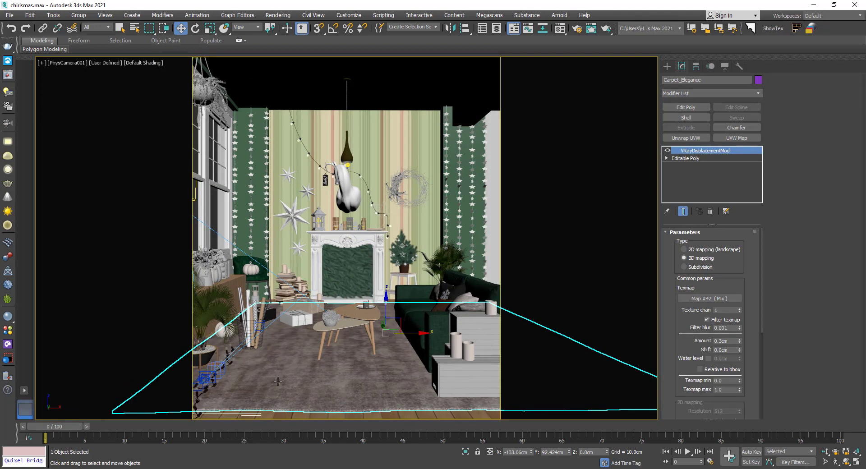
- Switch to Perspective and isolate the carpet on its own
{"action": "key", "text": "p"}
{"action": "key", "text": "alt+q"}
{"action": "mouse_move", "coordinate": [380, 325]}
{"action": "middle_mouse_down"}
{"action": "mouse_move", "coordinate": [415, 351]}
{"action": "mouse_move", "coordinate": [376, 339]}
{"action": "middle_mouse_up"}
{"action": "left_click", "coordinate": [377, 340]}
- Draw two boxes on the carpet, a green one and a blue one
{"action": "left_click", "coordinate": [673, 68]}
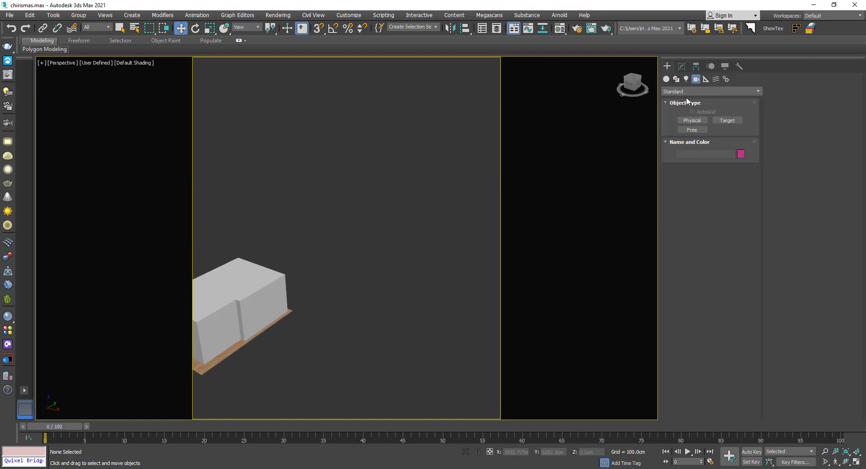
{"action": "left_click", "coordinate": [666, 79]}
{"action": "left_click", "coordinate": [692, 120]}
{"action": "left_click_drag", "start_coordinate": [352, 353], "coordinate": [354, 389]}
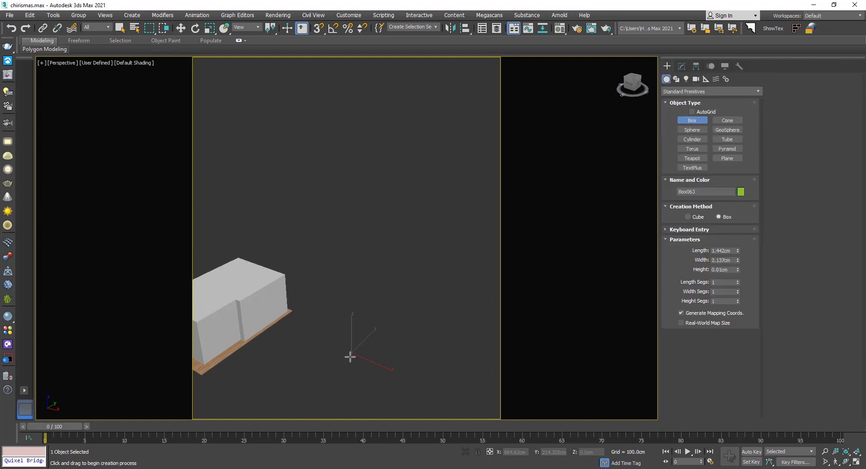
{"action": "left_click", "coordinate": [444, 301]}
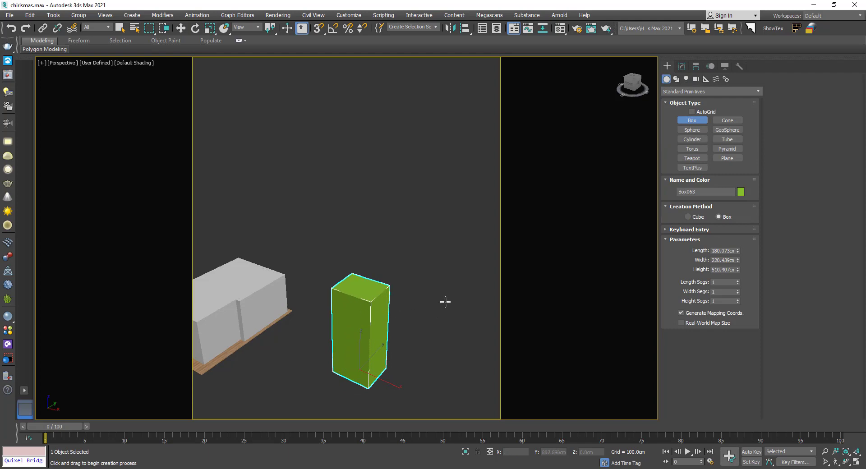
{"action": "left_click_drag", "start_coordinate": [453, 282], "coordinate": [482, 310]}
{"action": "left_click", "coordinate": [473, 239]}
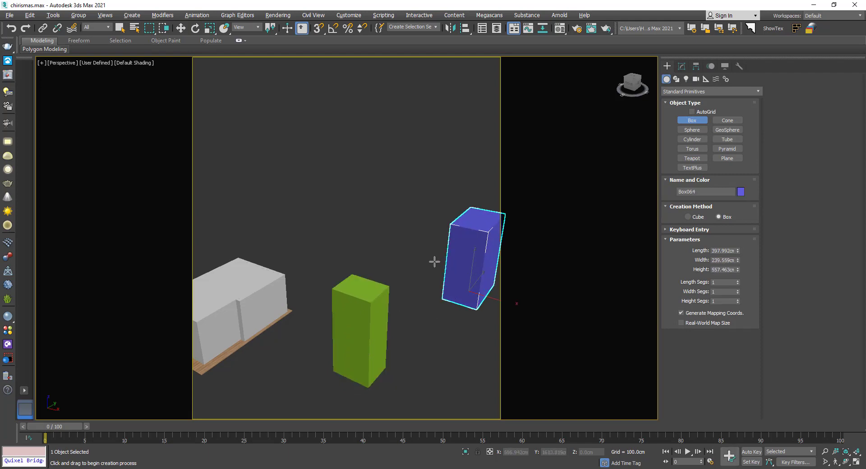
{"action": "mouse_move", "coordinate": [435, 259]}
{"action": "middle_mouse_down", "text": "alt"}
{"action": "mouse_move", "coordinate": [399, 271]}
{"action": "mouse_move", "coordinate": [413, 266]}
{"action": "mouse_move", "coordinate": [374, 252]}
{"action": "middle_mouse_up", "text": "alt"}
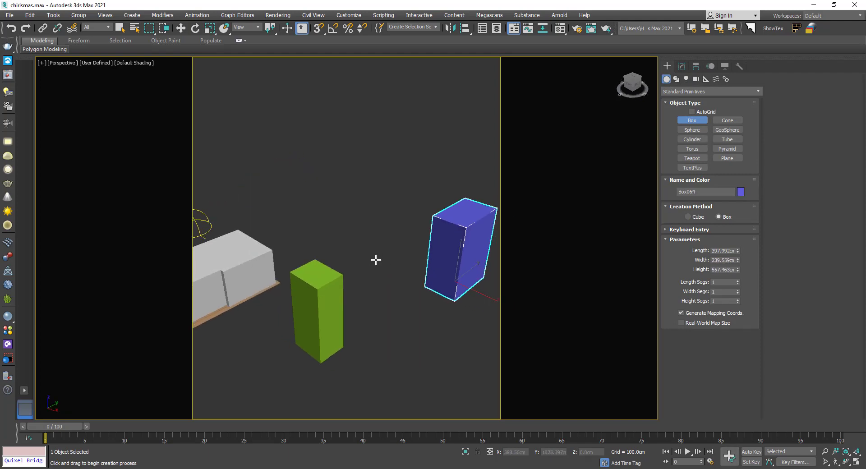
{"action": "right_click", "coordinate": [374, 256]}
- Place a targeted physical camera by the green box aimed at the blue box, and look through it
{"action": "left_click", "coordinate": [696, 79]}
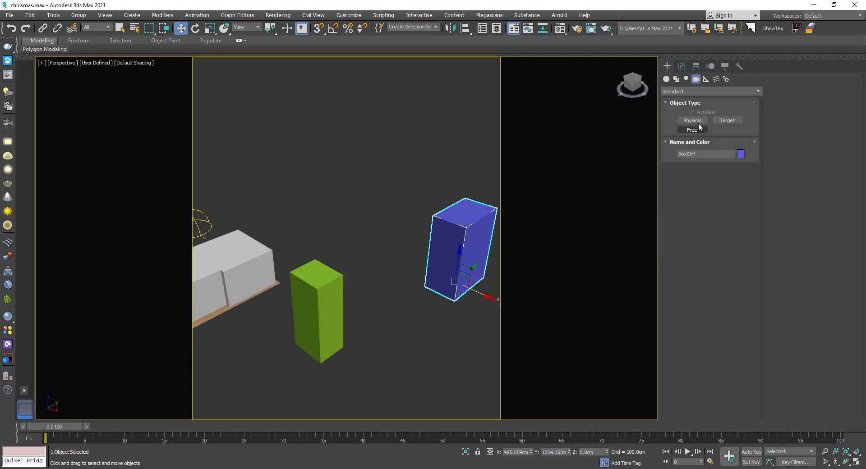
{"action": "left_click_drag", "start_coordinate": [340, 364], "coordinate": [478, 280]}
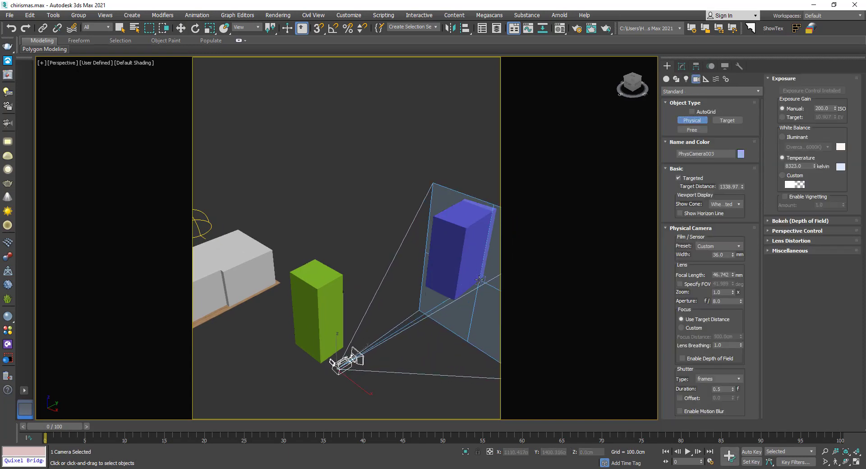
{"action": "key", "text": "c"}
{"action": "middle_click_drag", "start_coordinate": [380, 290], "coordinate": [399, 307]}
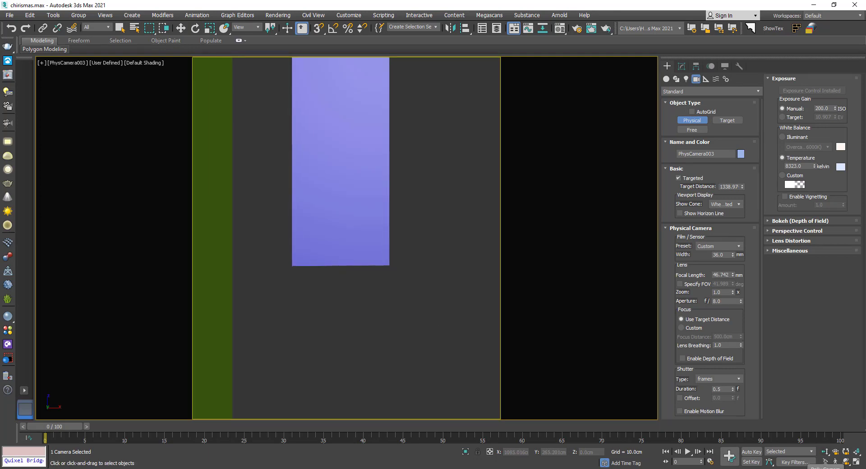
{"action": "middle_click_drag", "start_coordinate": [392, 275], "coordinate": [424, 293]}
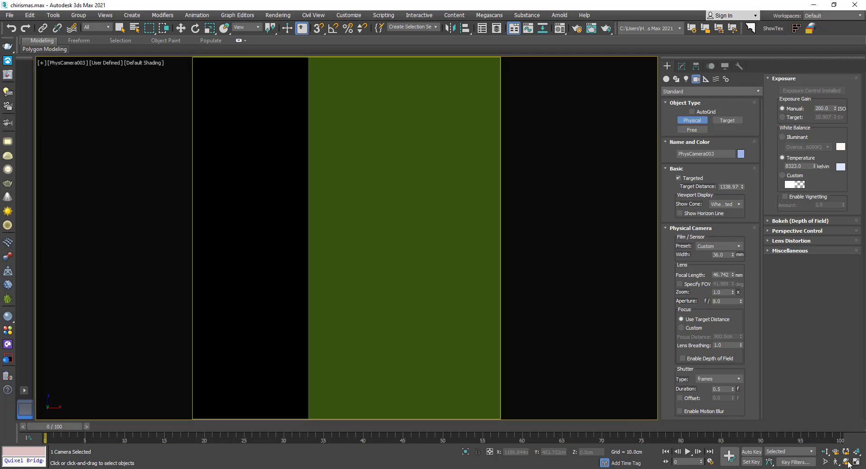
- Turn and dolly the camera view to centre the blue box, with the safe frame hidden
{"action": "left_click", "coordinate": [835, 461]}
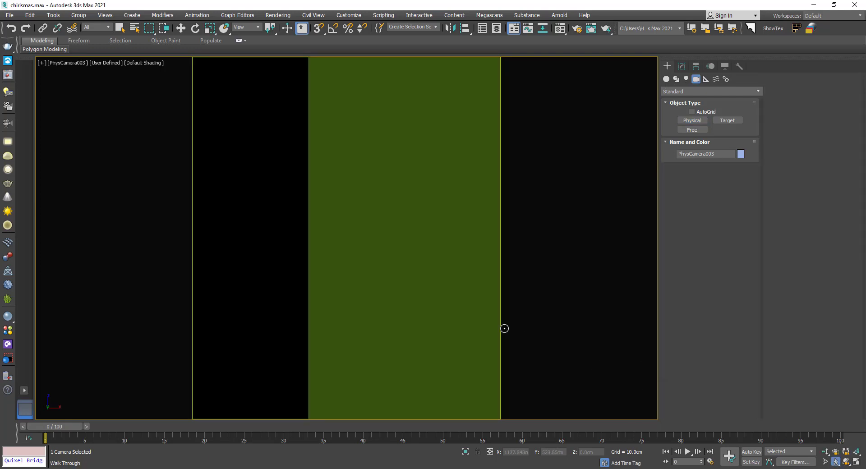
{"action": "left_click_drag", "start_coordinate": [503, 330], "coordinate": [413, 315]}
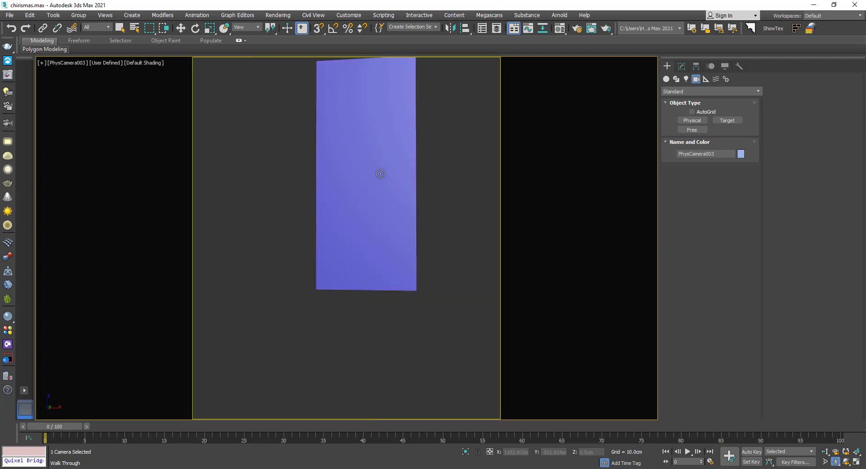
{"action": "left_click_drag", "start_coordinate": [338, 216], "coordinate": [373, 224]}
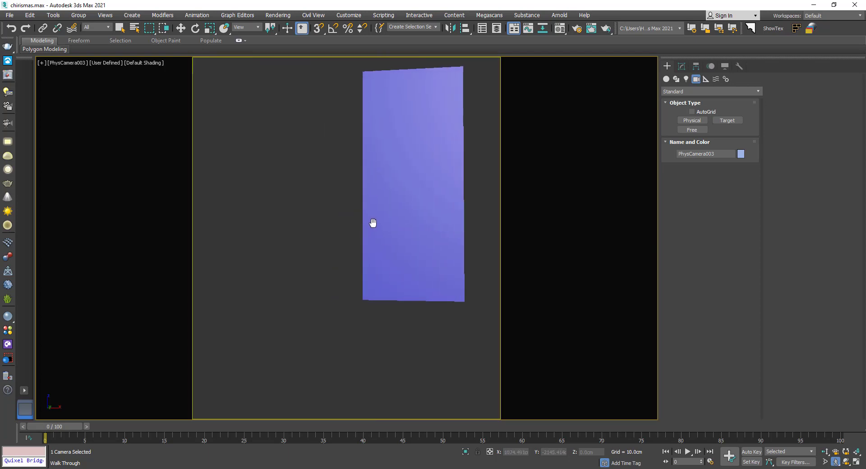
{"action": "key", "text": "shift+f"}
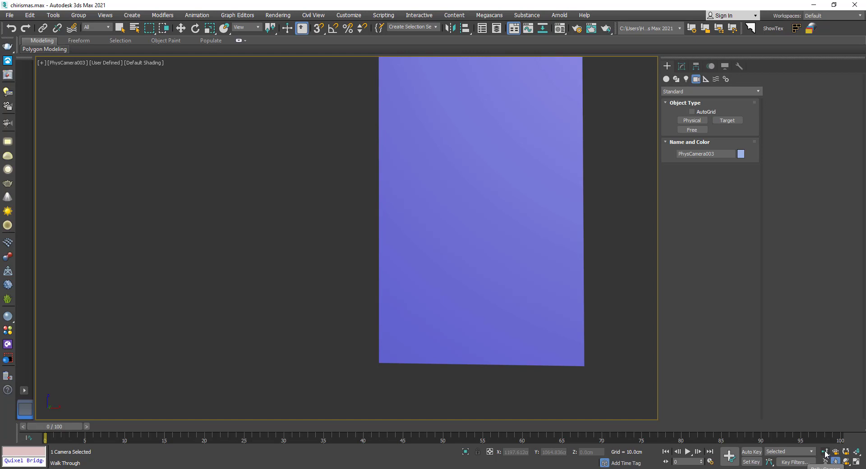
{"action": "left_click", "coordinate": [825, 455]}
{"action": "scroll", "coordinate": [457, 262], "scroll_direction": "down", "scroll_amount": 3}
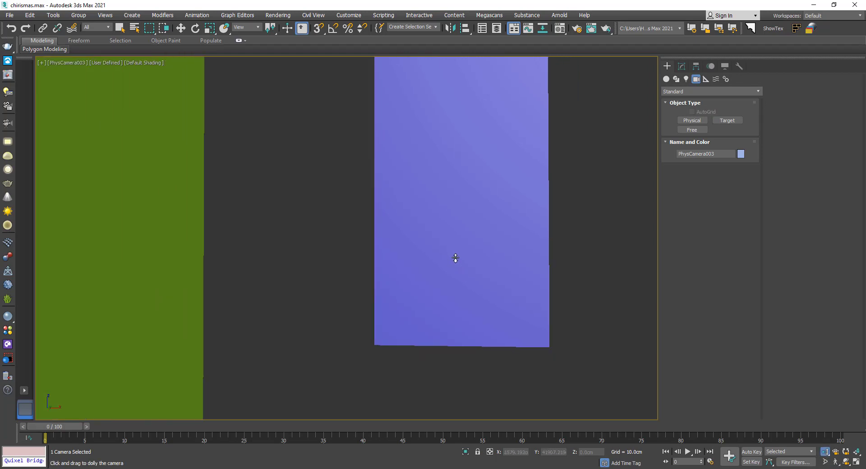
{"action": "scroll", "coordinate": [457, 263], "scroll_direction": "down", "scroll_amount": 3}
{"action": "scroll", "coordinate": [456, 265], "scroll_direction": "up", "scroll_amount": 2}
{"action": "scroll", "coordinate": [455, 257], "scroll_direction": "up", "scroll_amount": 3}
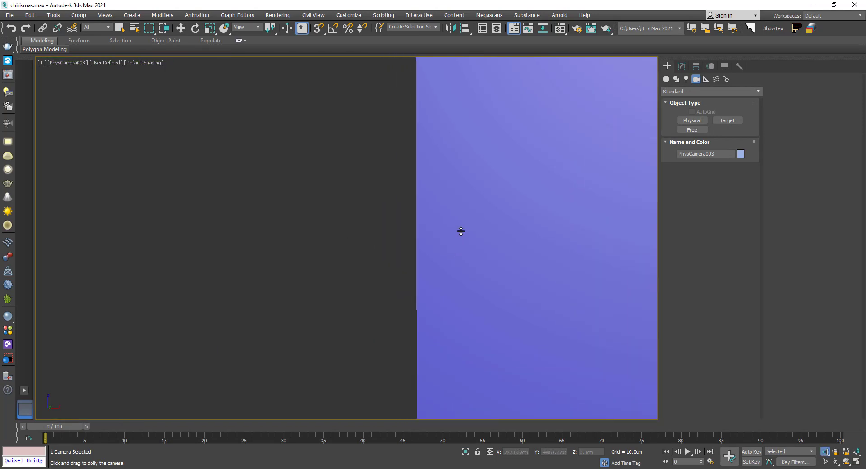
{"action": "scroll", "coordinate": [460, 238], "scroll_direction": "up", "scroll_amount": 2}
{"action": "scroll", "coordinate": [457, 265], "scroll_direction": "down", "scroll_amount": 3}
{"action": "scroll", "coordinate": [457, 265], "scroll_direction": "down", "scroll_amount": 1}
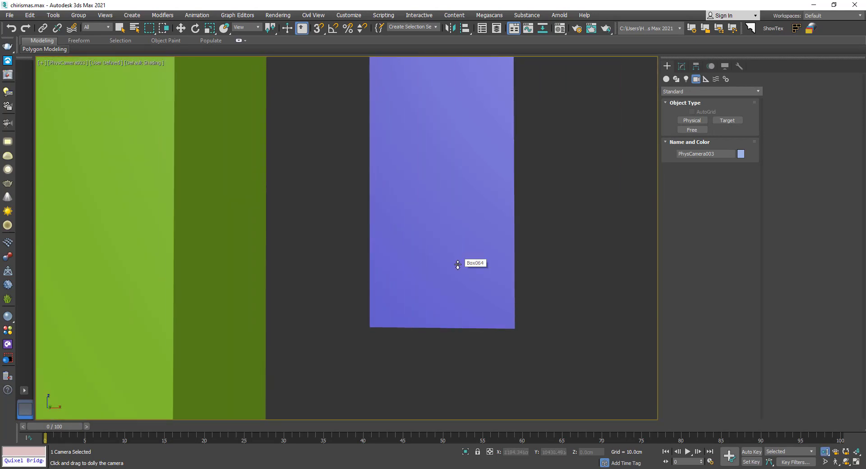
- Slide PhysCamera003 along its Y axis from the Perspective view, then look through it again
{"action": "key", "text": "p"}
{"action": "scroll", "coordinate": [448, 274], "scroll_direction": "down", "scroll_amount": 5}
{"action": "middle_click_drag", "start_coordinate": [448, 275], "coordinate": [366, 303], "text": "alt"}
{"action": "key", "text": "w"}
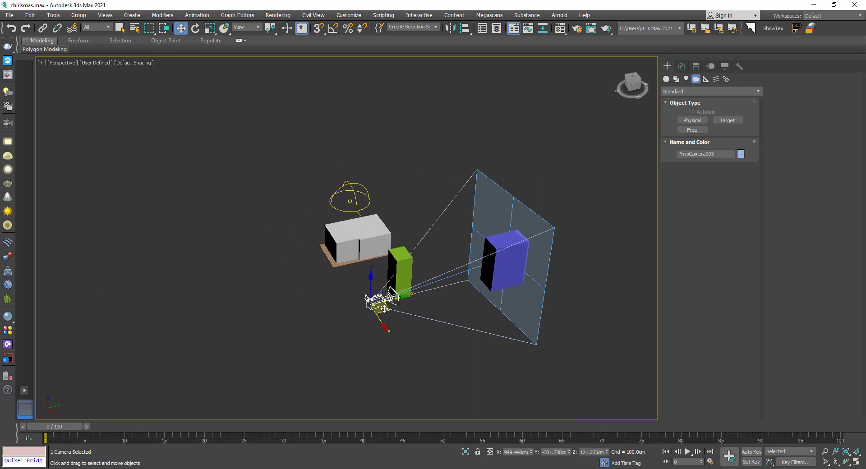
{"action": "left_click_drag", "start_coordinate": [384, 309], "coordinate": [409, 302]}
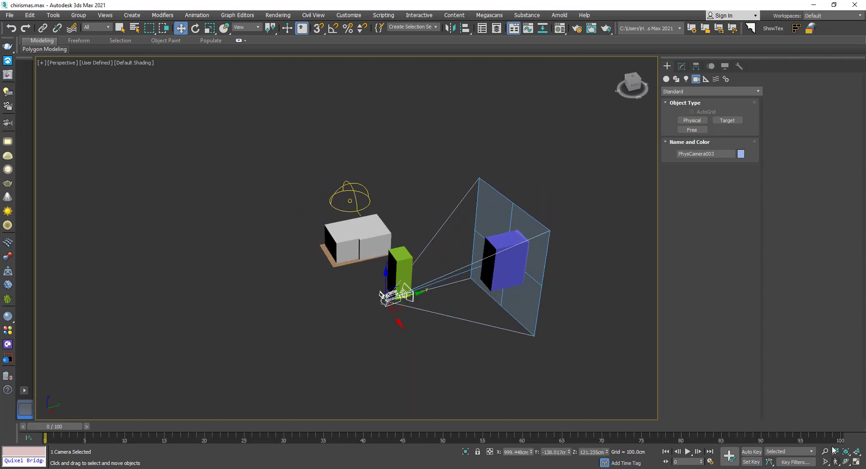
{"action": "key", "text": "c"}
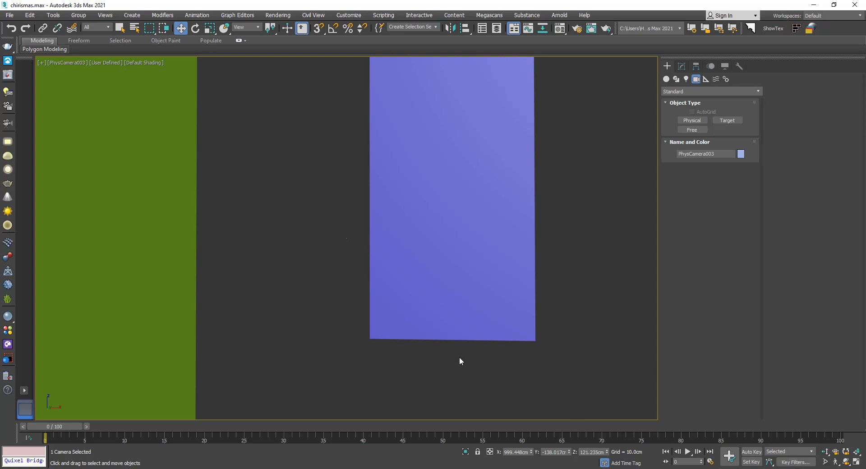
- Hide the safe frame, raise PhysCamera003's film width to 41 mm, and restore four viewports
{"action": "left_click", "coordinate": [682, 67]}
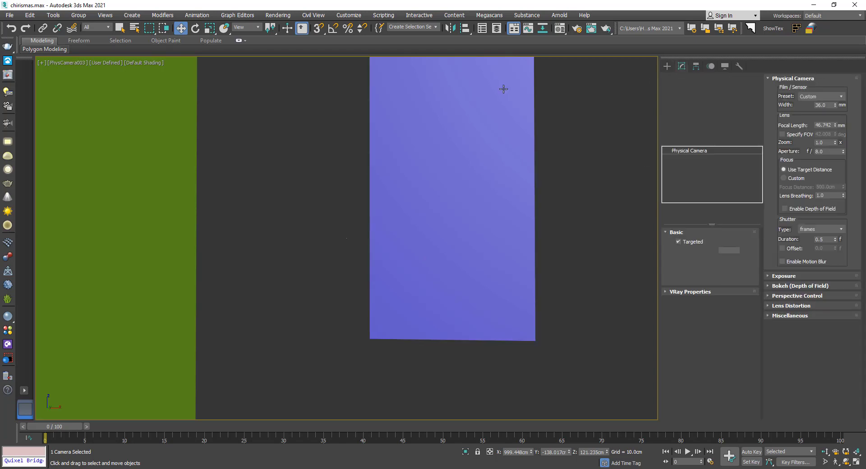
{"action": "left_click", "coordinate": [66, 66]}
{"action": "left_click", "coordinate": [112, 235]}
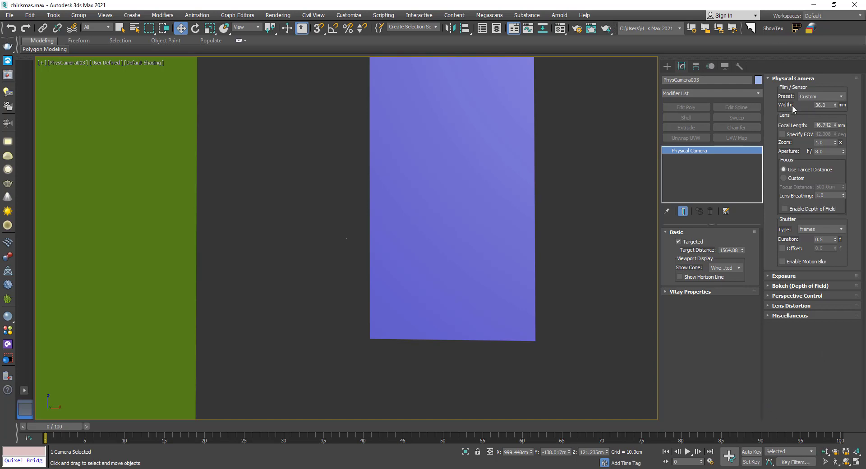
{"action": "left_click_drag", "start_coordinate": [835, 106], "coordinate": [834, 97]}
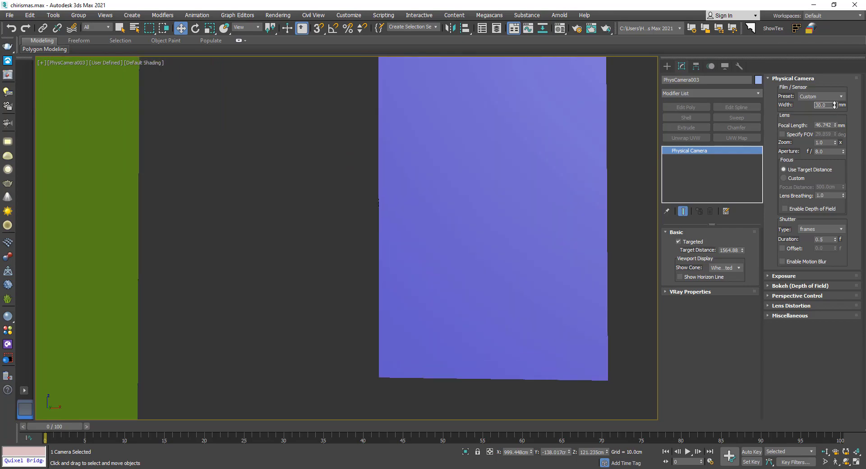
{"action": "type", "text": "41"}
{"action": "key", "text": "alt+w"}
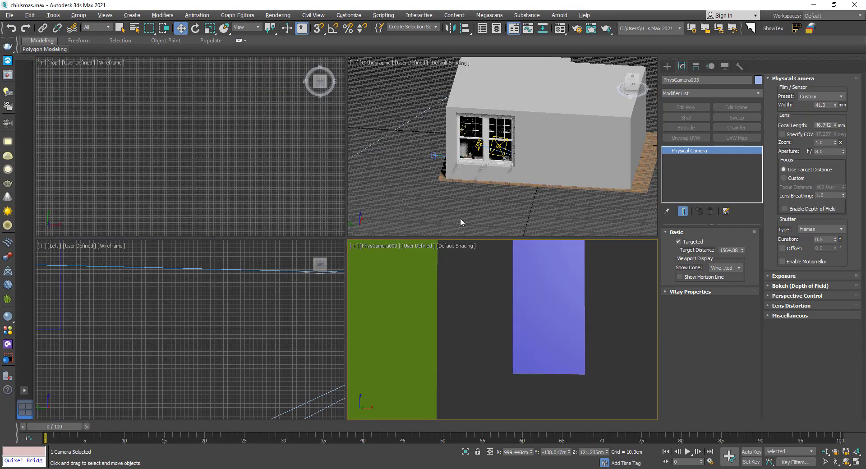
- Orbit and pan the orthographic view to locate and select PhysCamera003
{"action": "left_click", "coordinate": [428, 187]}
{"action": "mouse_move", "coordinate": [428, 194]}
{"action": "middle_mouse_down", "text": "alt"}
{"action": "mouse_move", "coordinate": [360, 205]}
{"action": "mouse_move", "coordinate": [493, 181]}
{"action": "middle_mouse_up", "text": "alt"}
{"action": "scroll", "coordinate": [494, 181], "scroll_direction": "down", "scroll_amount": 5}
{"action": "scroll", "coordinate": [435, 136], "scroll_direction": "up", "scroll_amount": 2}
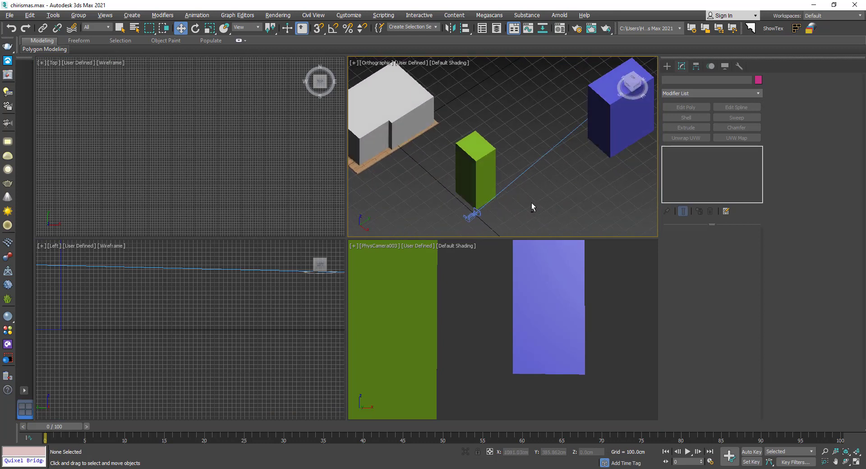
{"action": "middle_click_drag", "start_coordinate": [531, 202], "coordinate": [487, 204]}
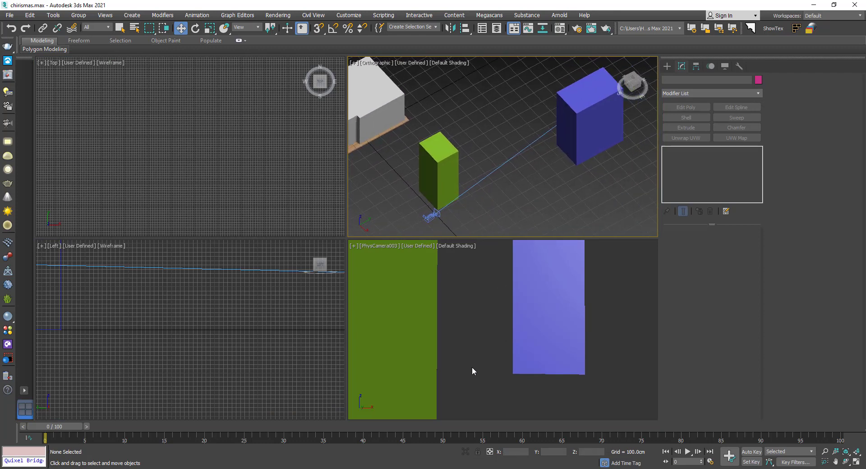
{"action": "left_click", "coordinate": [504, 352]}
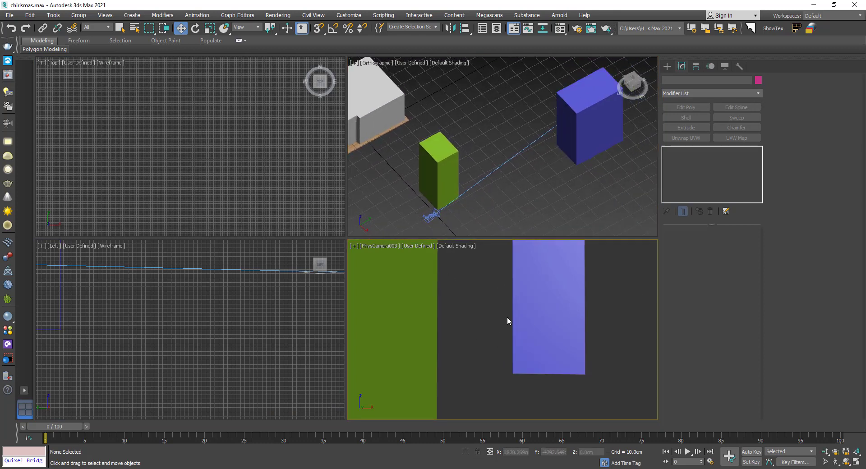
{"action": "left_click", "coordinate": [432, 217]}
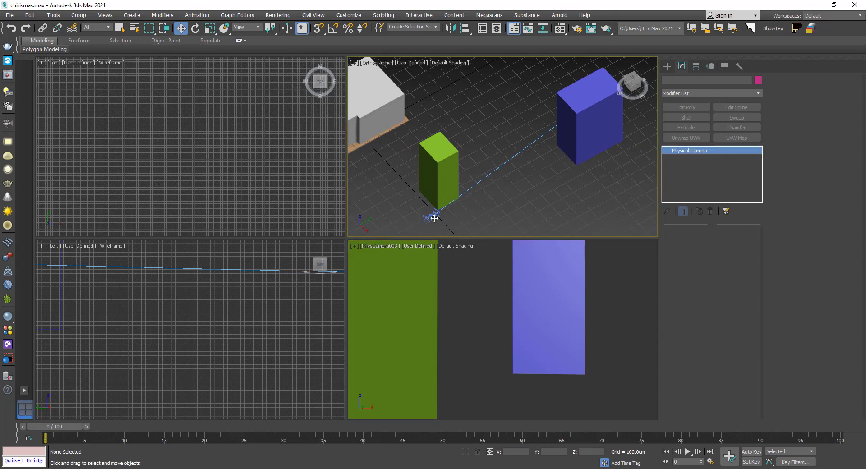
{"action": "left_click", "coordinate": [436, 225]}
{"action": "left_click", "coordinate": [431, 215]}
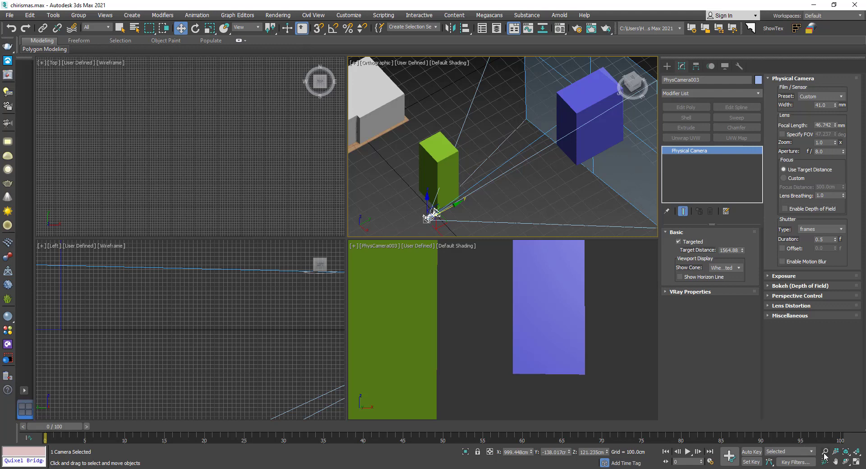
- Look through PhysCamera003 and dolly it toward the boxes
{"action": "left_click", "coordinate": [482, 319]}
{"action": "key", "text": "c"}
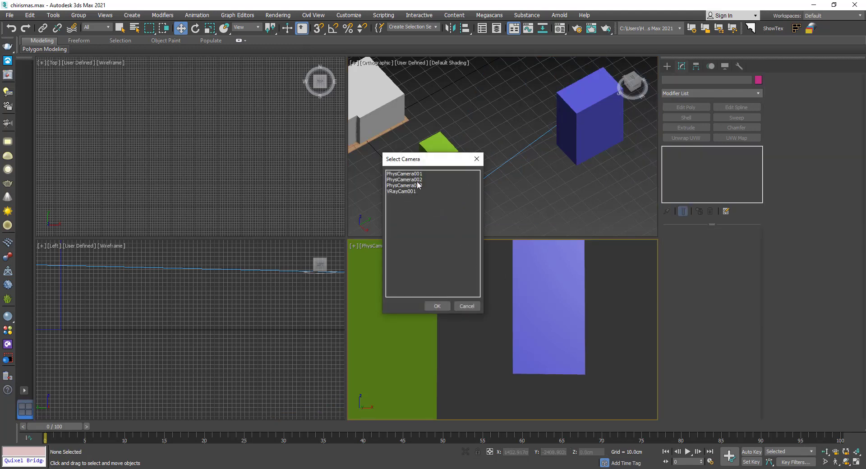
{"action": "double_click", "coordinate": [417, 185]}
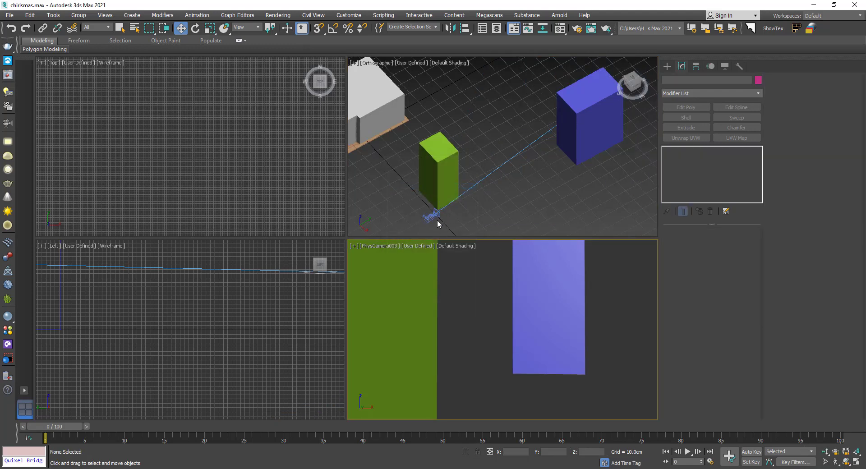
{"action": "left_click", "coordinate": [825, 451]}
{"action": "mouse_move", "coordinate": [585, 385]}
{"action": "left_mouse_down"}
{"action": "mouse_move", "coordinate": [583, 369]}
{"action": "mouse_move", "coordinate": [598, 389]}
{"action": "left_mouse_up"}
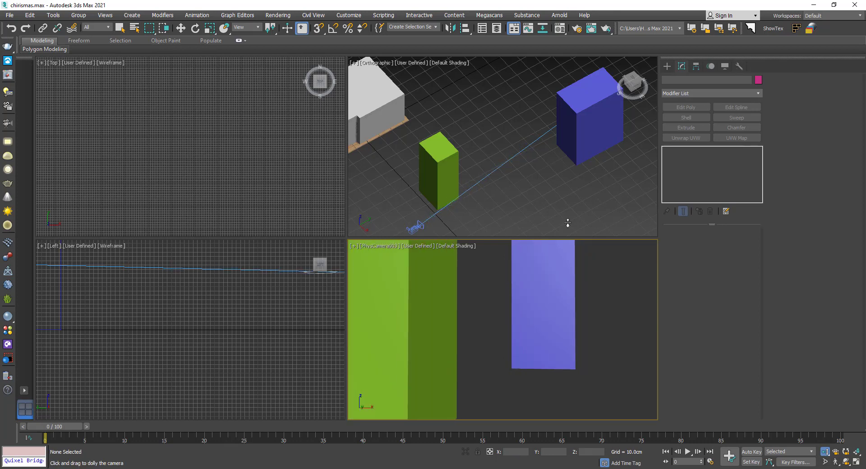
- Switch the camera lens to field-of-view mode and narrow its field of view
{"action": "left_click", "coordinate": [387, 246]}
{"action": "left_click", "coordinate": [419, 415]}
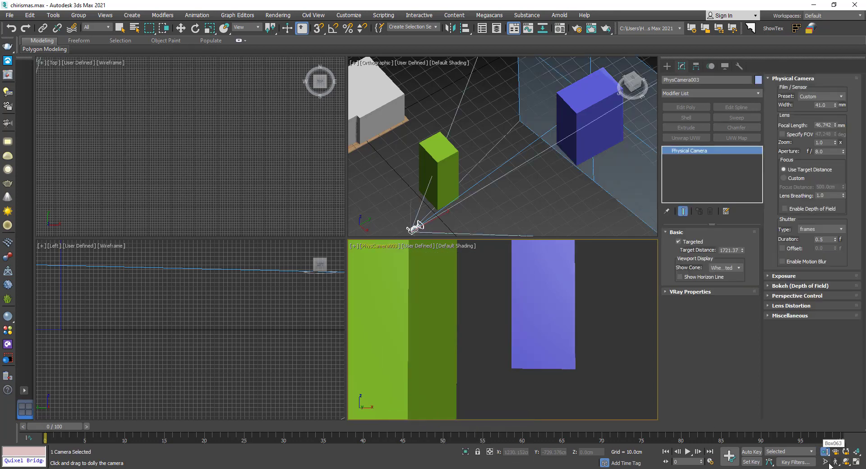
{"action": "left_click", "coordinate": [824, 462]}
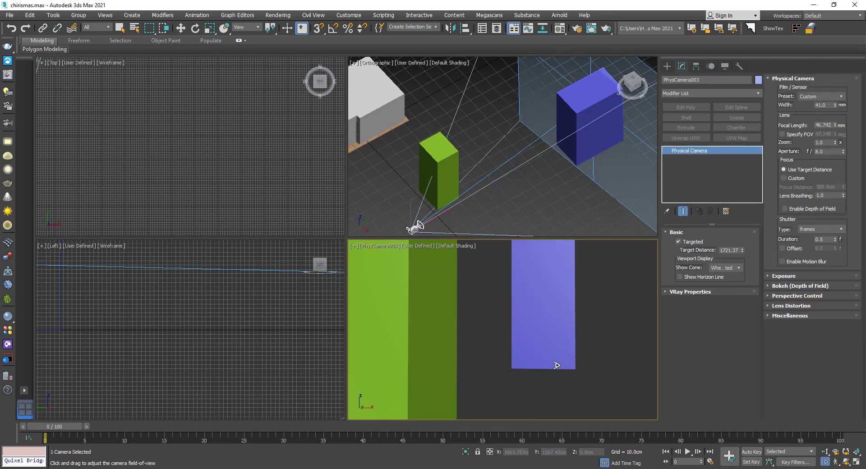
{"action": "left_click", "coordinate": [790, 134]}
{"action": "mouse_move", "coordinate": [561, 322]}
{"action": "left_mouse_down"}
{"action": "mouse_move", "coordinate": [543, 302]}
{"action": "mouse_move", "coordinate": [547, 324]}
{"action": "left_mouse_up"}
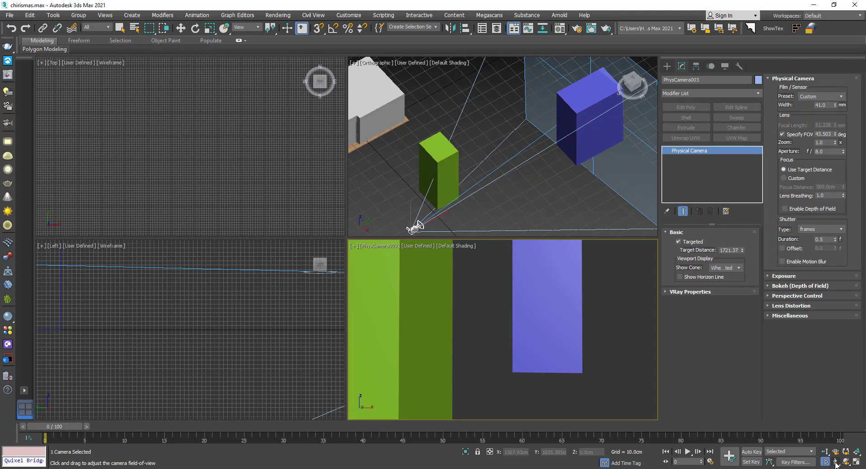
- Turn the camera toward the green box, then delete PhysCamera003
{"action": "left_click", "coordinate": [835, 462]}
{"action": "mouse_move", "coordinate": [558, 356]}
{"action": "left_mouse_down"}
{"action": "mouse_move", "coordinate": [533, 349]}
{"action": "mouse_move", "coordinate": [577, 338]}
{"action": "left_mouse_up"}
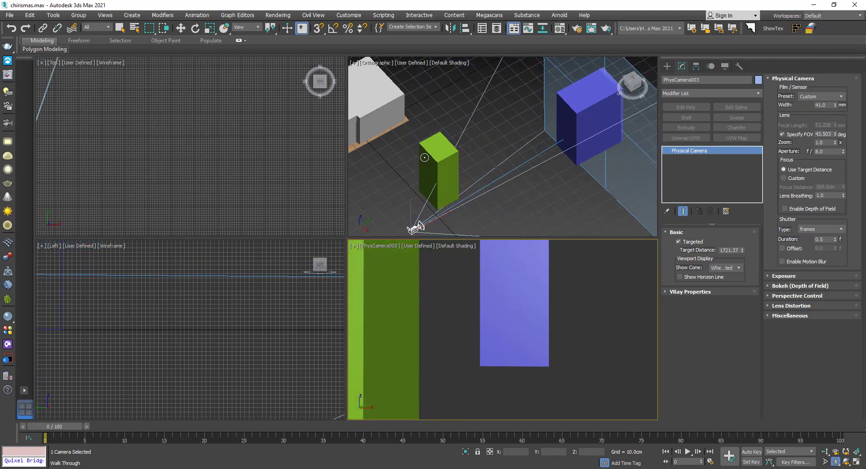
{"action": "mouse_move", "coordinate": [476, 328]}
{"action": "left_mouse_down"}
{"action": "mouse_move", "coordinate": [482, 314]}
{"action": "mouse_move", "coordinate": [451, 330]}
{"action": "mouse_move", "coordinate": [479, 330]}
{"action": "left_mouse_up"}
{"action": "right_click", "coordinate": [480, 330]}
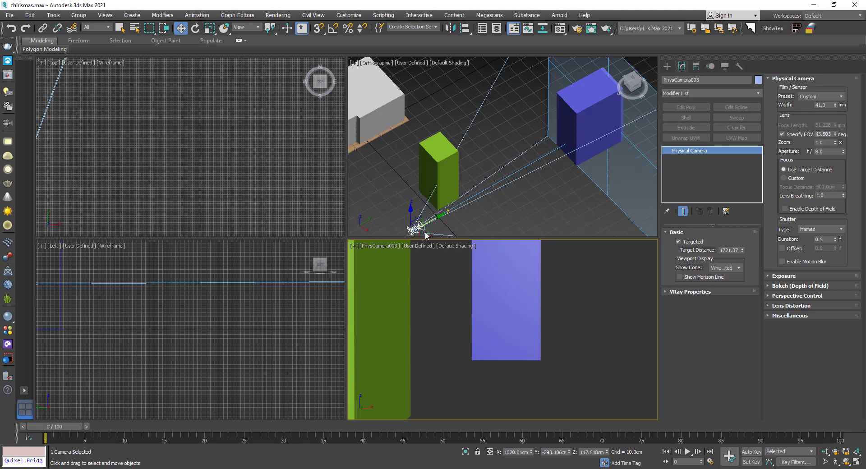
{"action": "key", "text": "Delete"}
- Delete the blue test box and view PhysCamera001 maximized with safe frames shown
{"action": "left_click", "coordinate": [482, 306]}
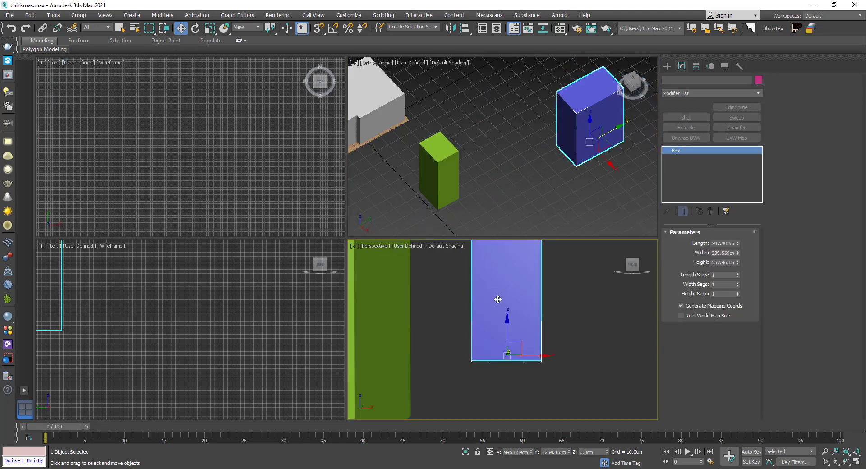
{"action": "key", "text": "Delete"}
{"action": "key", "text": "Delete"}
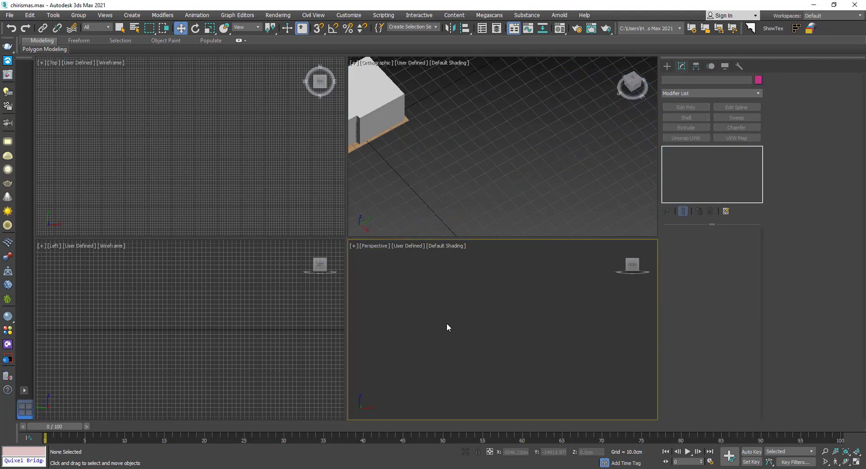
{"action": "key", "text": "alt+w"}
{"action": "key", "text": "c"}
{"action": "double_click", "coordinate": [420, 175]}
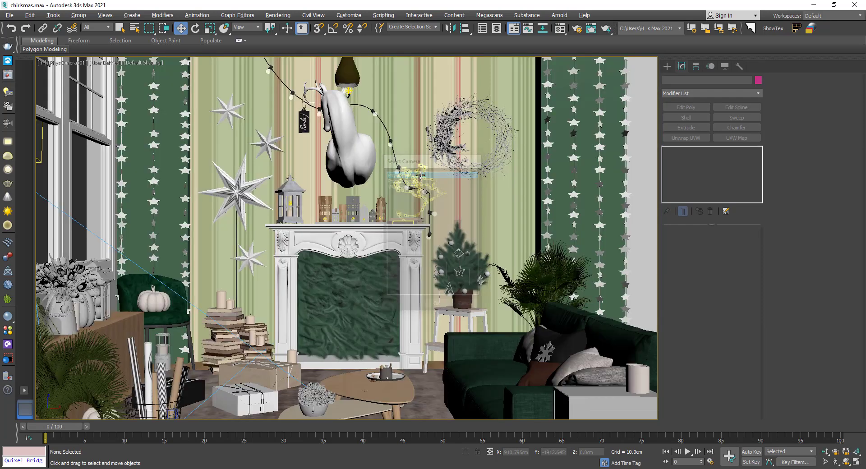
{"action": "key", "text": "shift+f"}
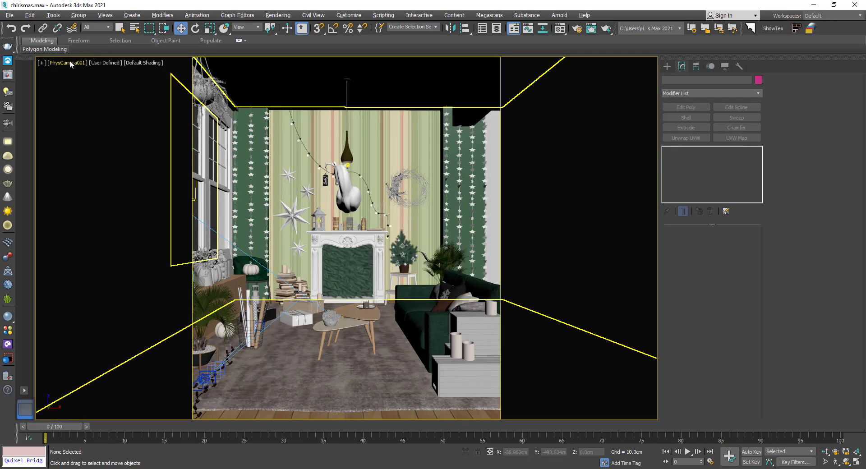
- Test PhysCamera001's film width and focal length, restoring 36 mm and 46.742 mm
{"action": "left_click", "coordinate": [70, 64]}
{"action": "left_click", "coordinate": [120, 233]}
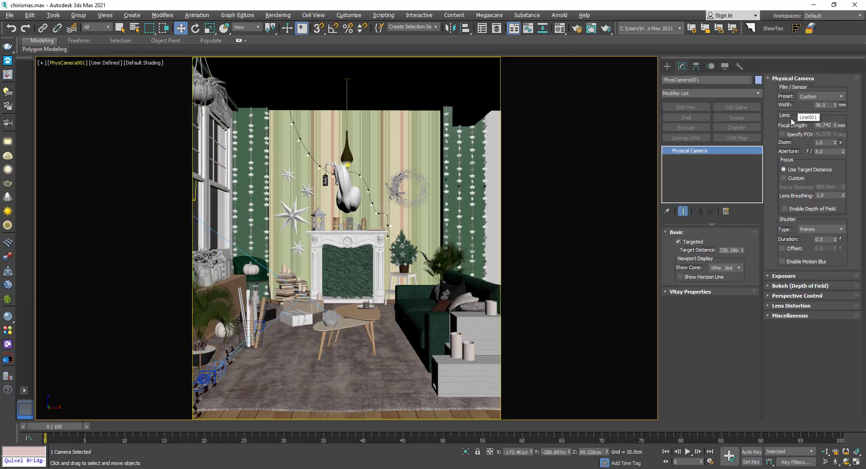
{"action": "left_click_drag", "start_coordinate": [835, 105], "coordinate": [833, 112]}
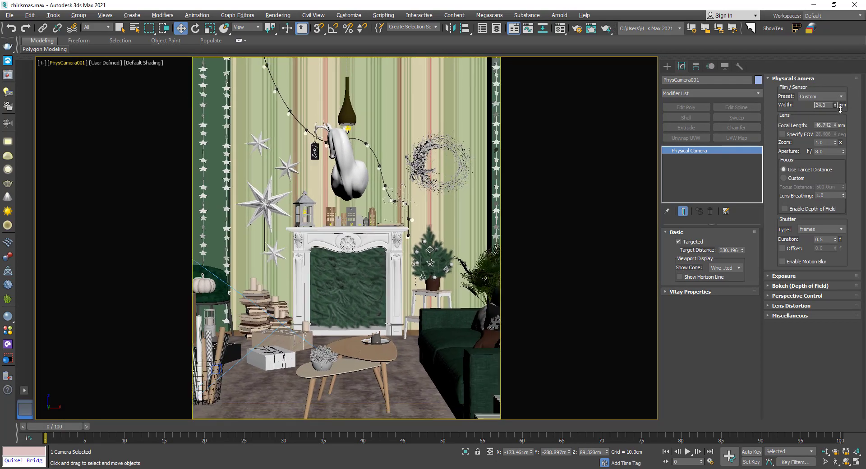
{"action": "double_click", "coordinate": [821, 105]}
{"action": "type", "text": "36"}
{"action": "key", "text": "Return"}
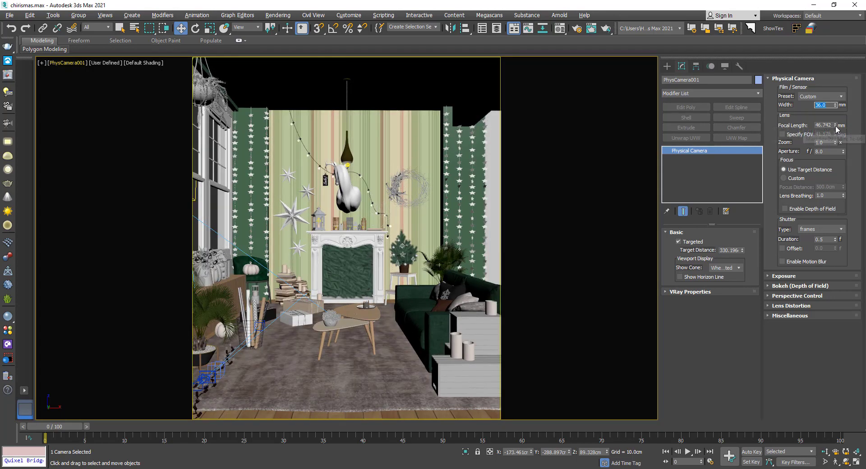
{"action": "left_click_drag", "start_coordinate": [835, 124], "coordinate": [835, 122]}
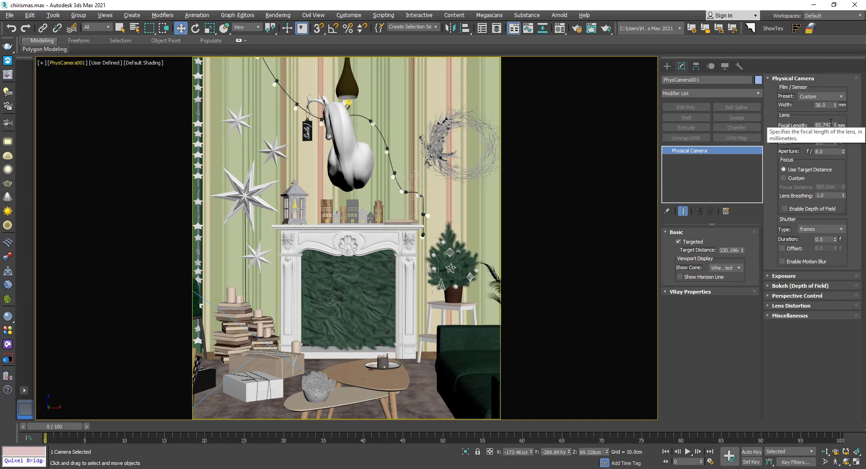
{"action": "key", "text": "ctrl+z"}
{"action": "key", "text": "ctrl+z"}
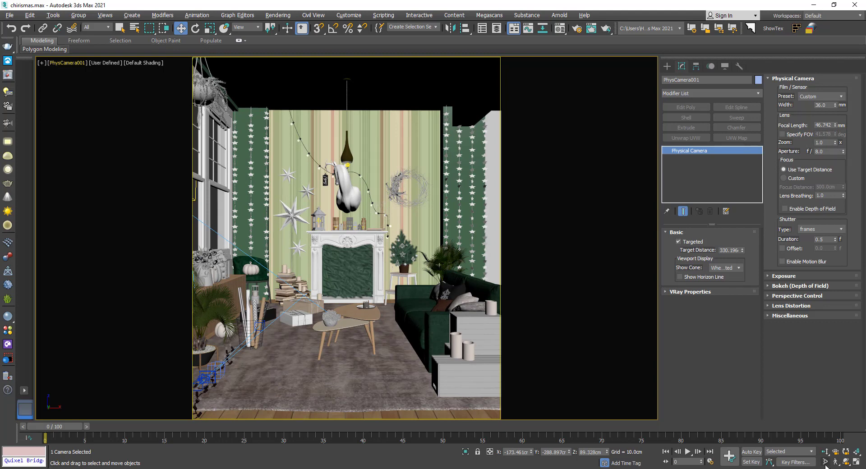
{"action": "left_click", "coordinate": [824, 461]}
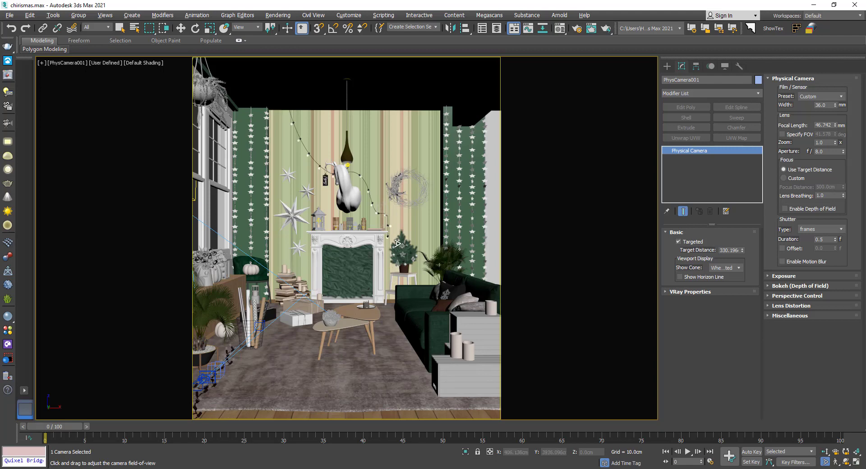
{"action": "left_click", "coordinate": [801, 136]}
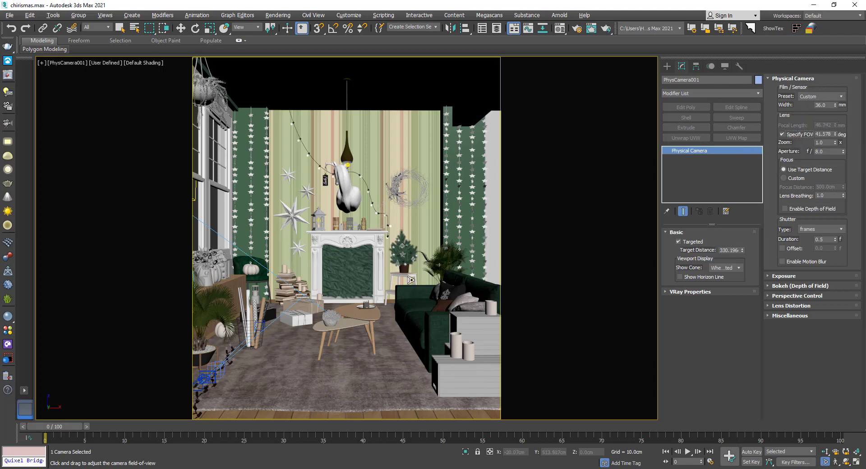
{"action": "left_click_drag", "start_coordinate": [410, 280], "coordinate": [403, 250]}
{"action": "mouse_move", "coordinate": [821, 142]}
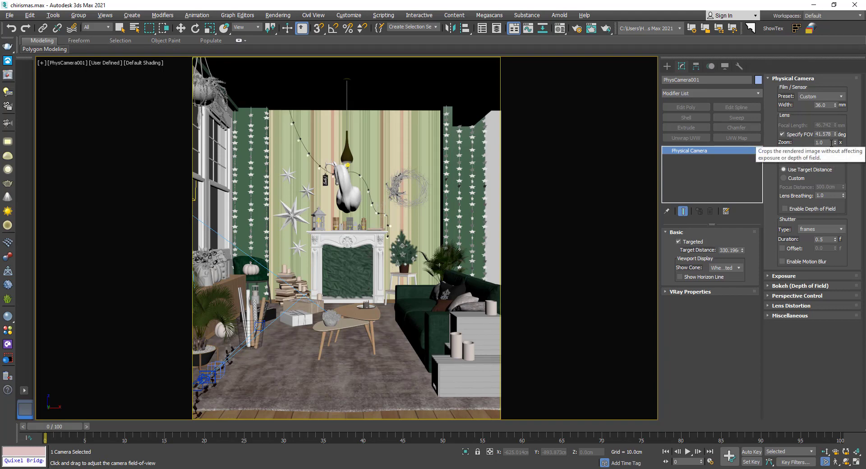
{"action": "left_click", "coordinate": [782, 134]}
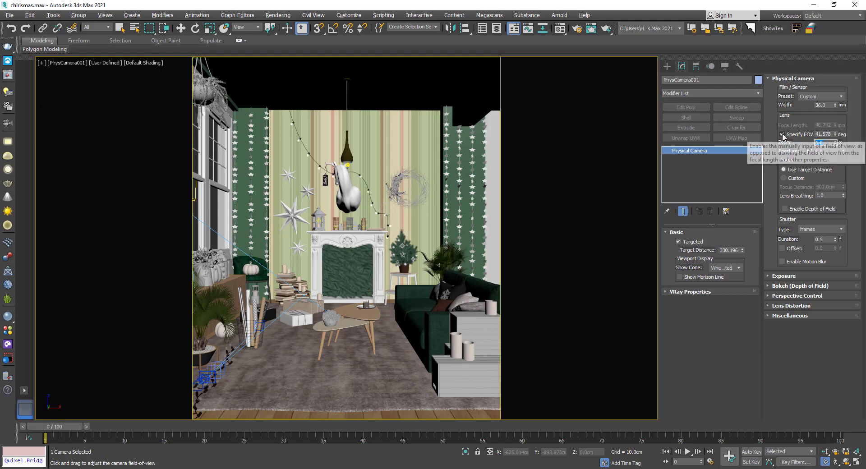
{"action": "left_click", "coordinate": [812, 142]}
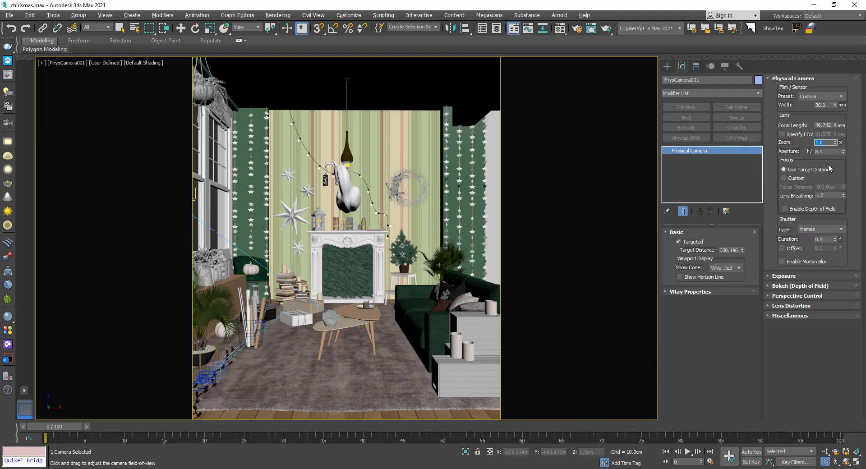
{"action": "type", "text": "2"}
{"action": "key", "text": "Return"}
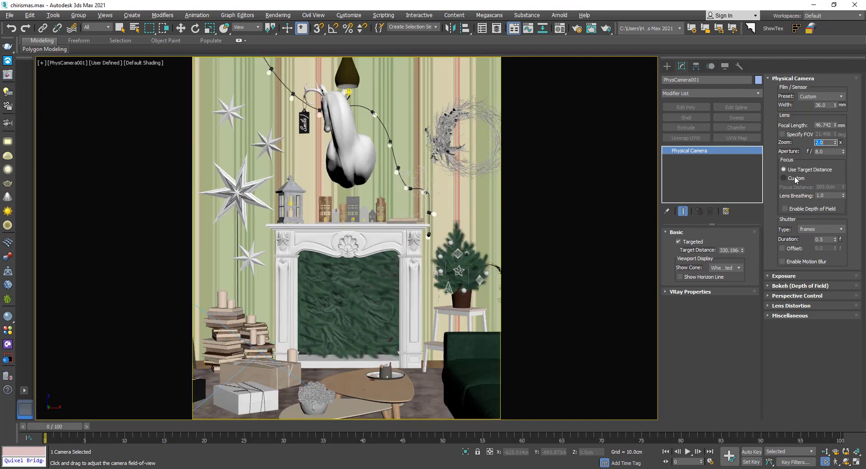
{"action": "type", "text": "1"}
{"action": "key", "text": "Return"}
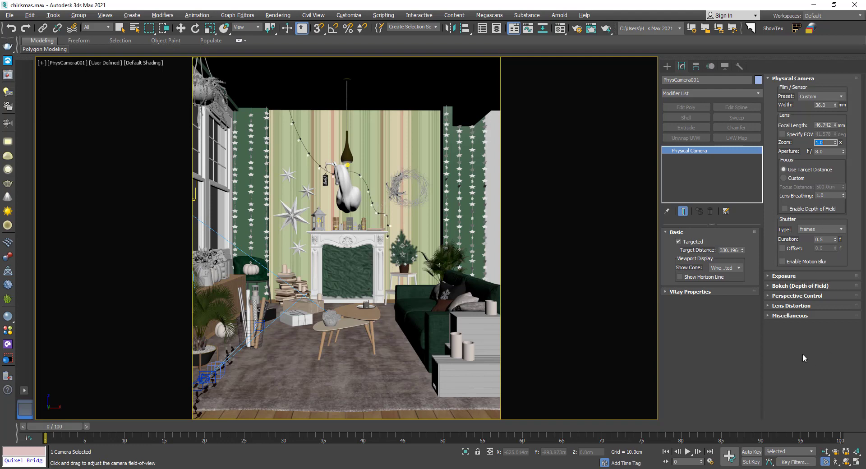
- Expand the Exposure rollout and select the Manual ISO value to replace 200 with 100
{"action": "left_click", "coordinate": [788, 279]}
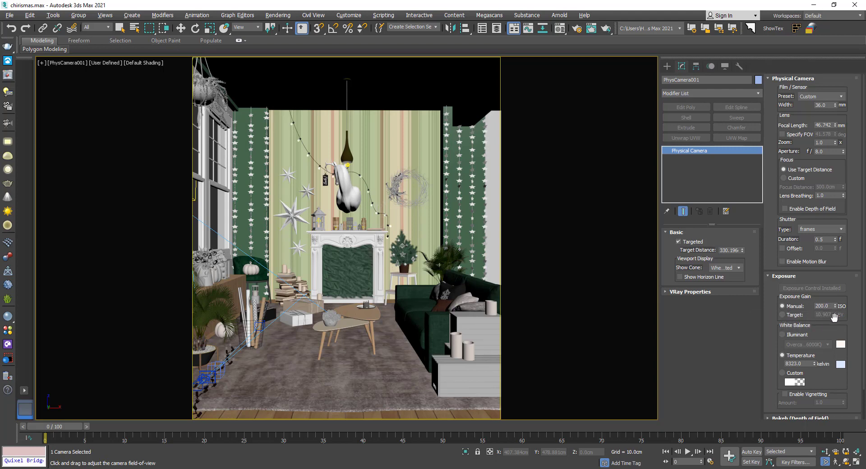
{"action": "left_click_drag", "start_coordinate": [830, 307], "coordinate": [794, 307]}
- Start an interactive V-Ray render with history collapsed, then set Manual ISO to 200
{"action": "key", "text": "w"}
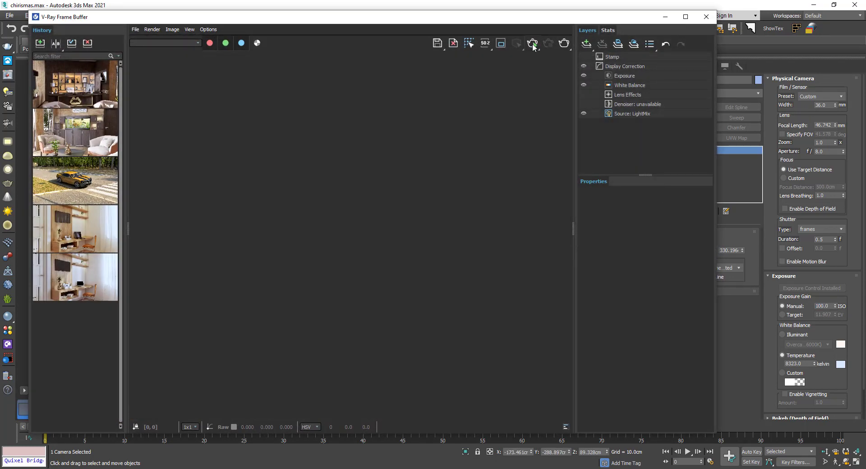
{"action": "left_click", "coordinate": [128, 227]}
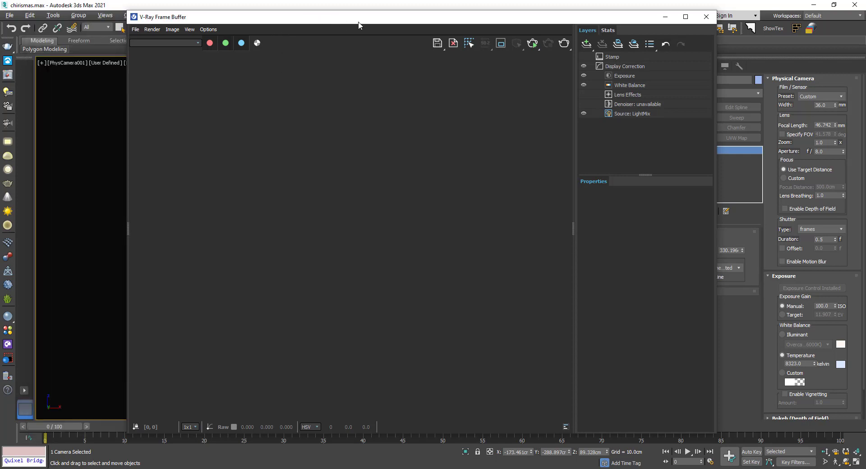
{"action": "left_click", "coordinate": [533, 47]}
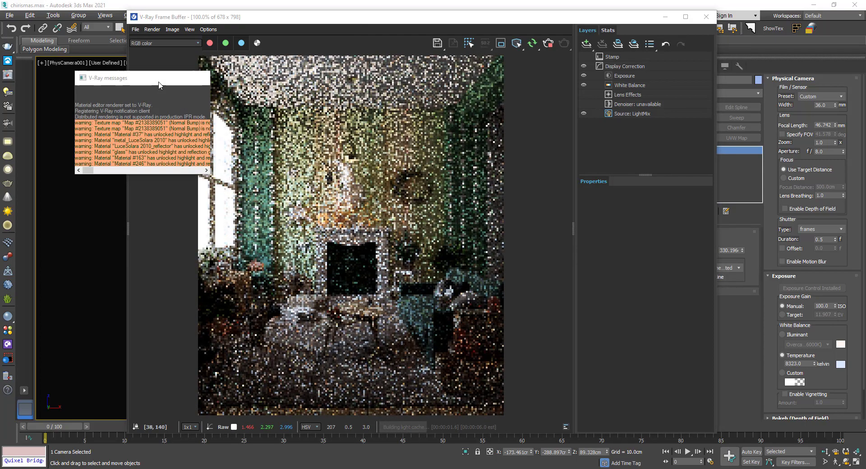
{"action": "left_click_drag", "start_coordinate": [181, 16], "coordinate": [96, 16]}
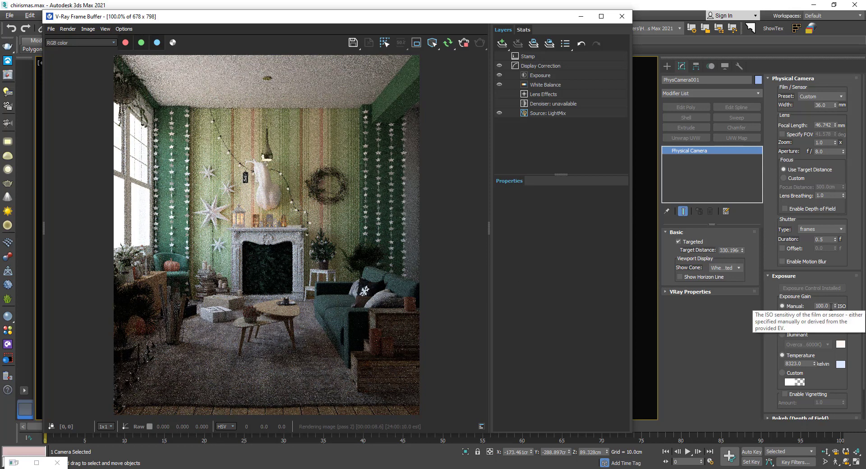
{"action": "left_click_drag", "start_coordinate": [831, 306], "coordinate": [811, 307]}
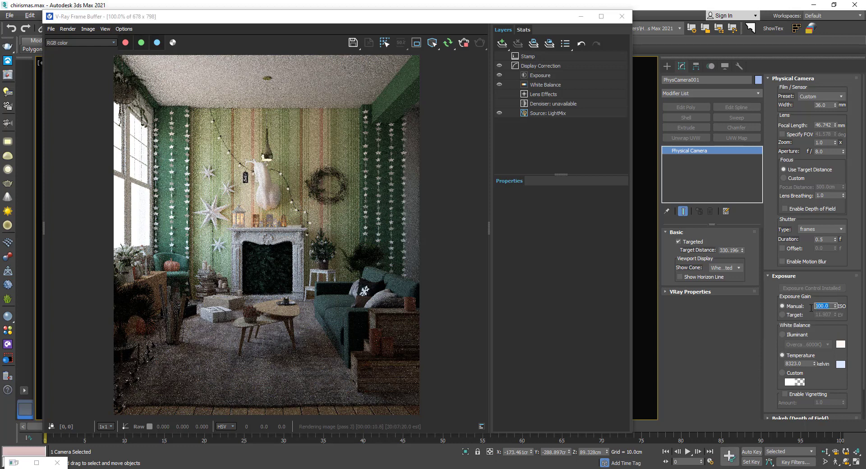
{"action": "type", "text": "200"}
{"action": "key", "text": "Return"}
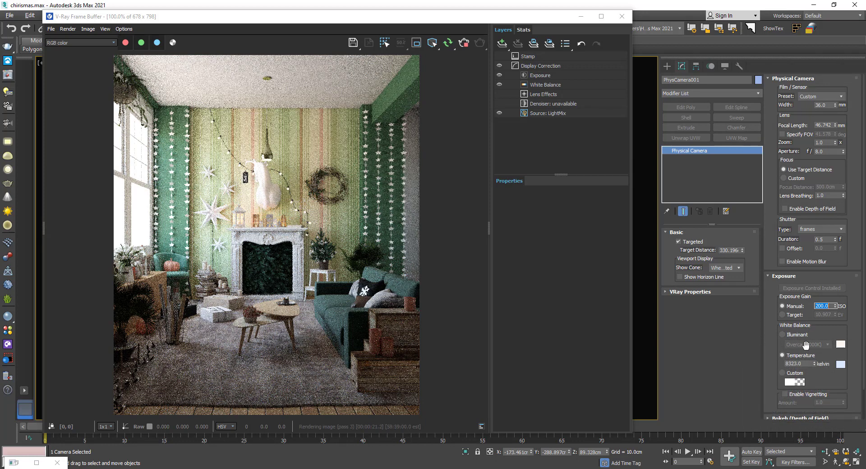
- Try Overcast, Incandescent (3200K) and HID Xenon (6000K) illuminants, then switch white balance to Temperature
{"action": "left_click", "coordinate": [791, 339]}
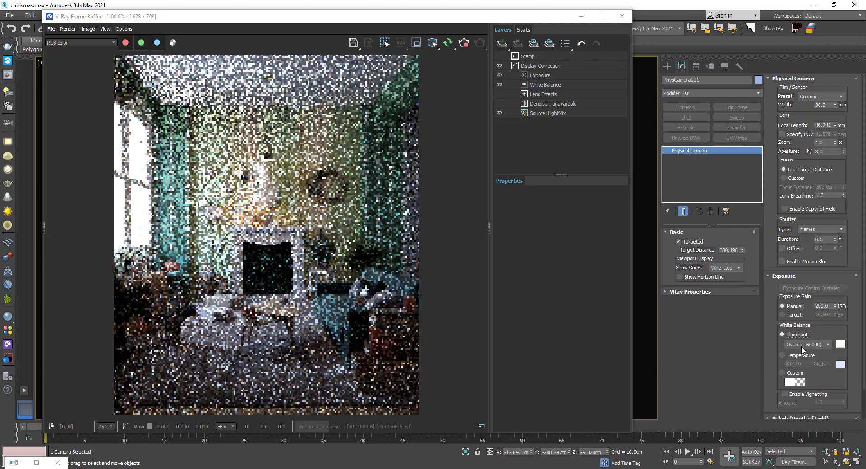
{"action": "left_click", "coordinate": [812, 345]}
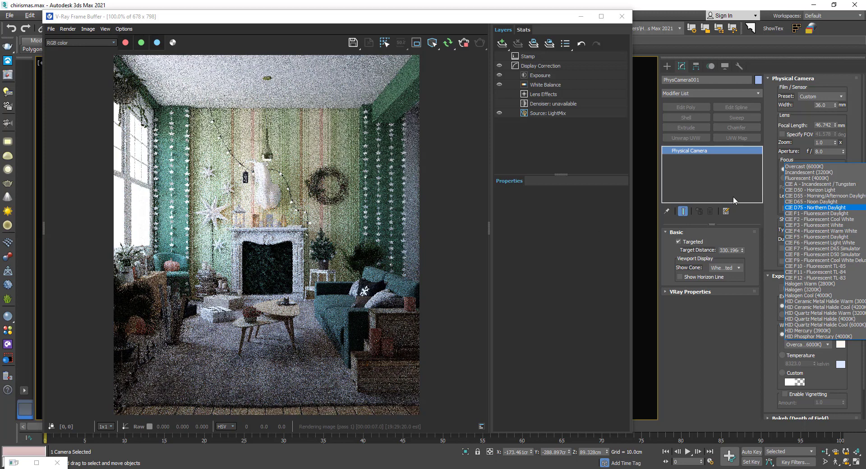
{"action": "left_click", "coordinate": [810, 167]}
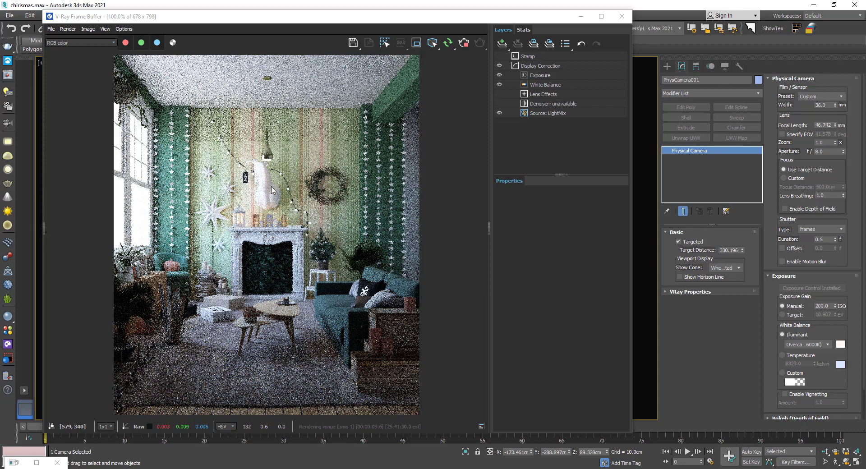
{"action": "left_click", "coordinate": [816, 345]}
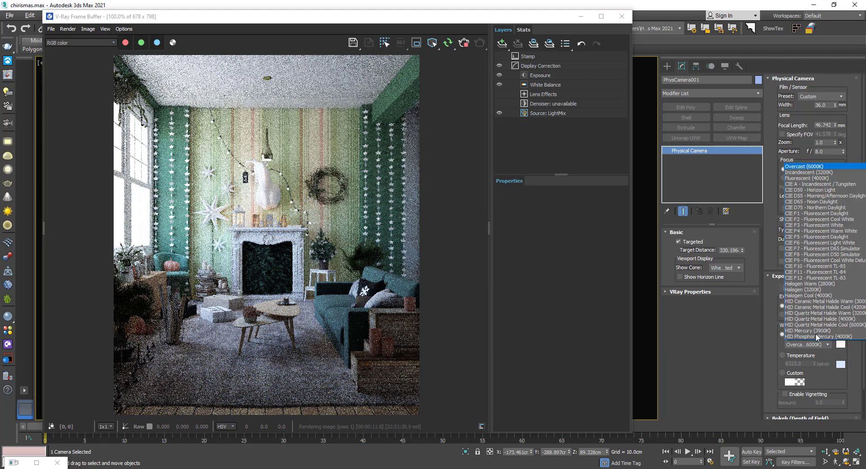
{"action": "left_click", "coordinate": [818, 174]}
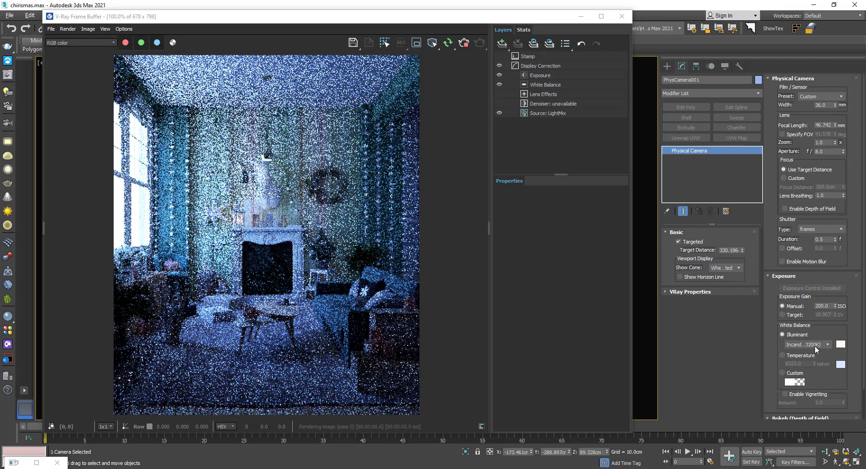
{"action": "left_click", "coordinate": [815, 345]}
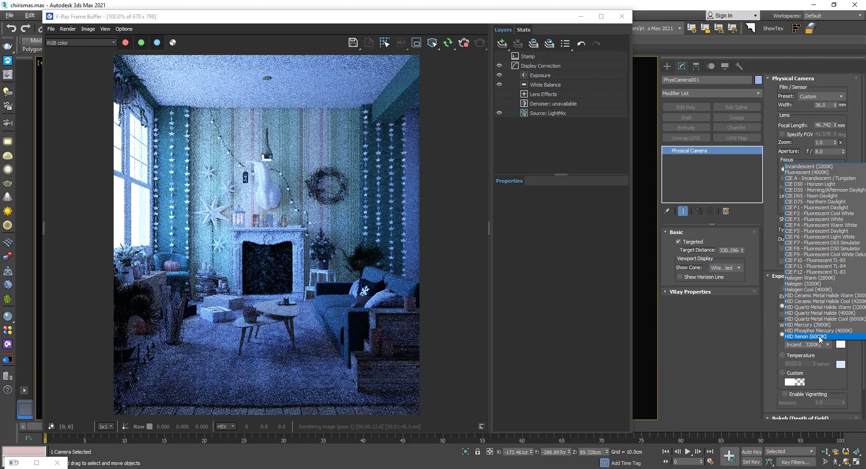
{"action": "left_click", "coordinate": [819, 337]}
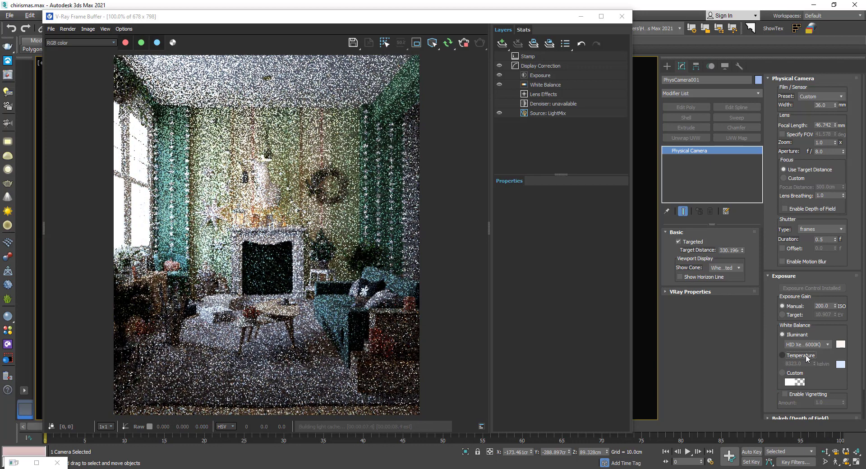
{"action": "left_click", "coordinate": [806, 356]}
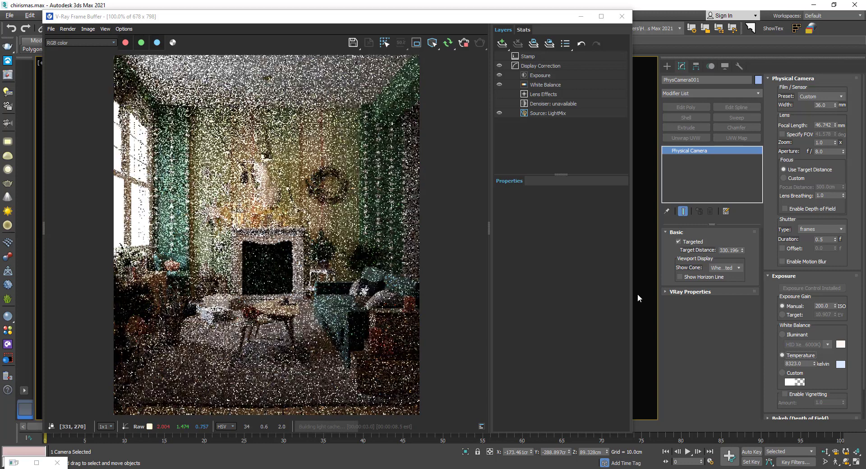
- Set the white balance temperature to 3500 kelvin
{"action": "left_click_drag", "start_coordinate": [806, 363], "coordinate": [764, 363]}
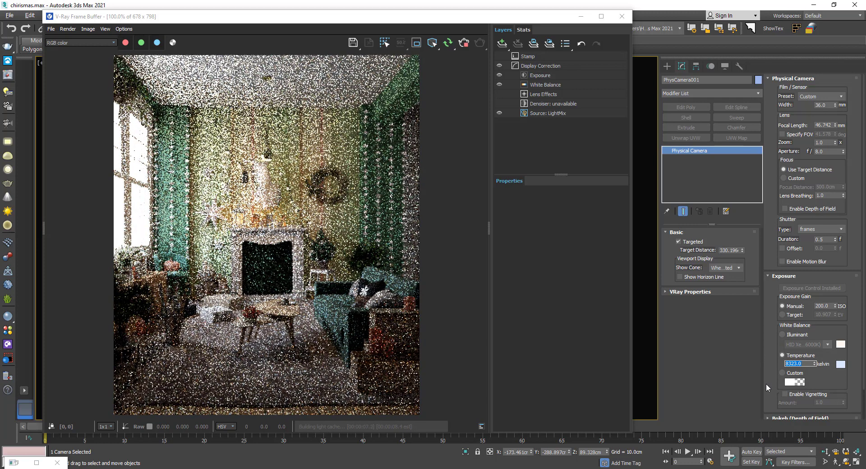
{"action": "type", "text": "3500"}
{"action": "key", "text": "Return"}
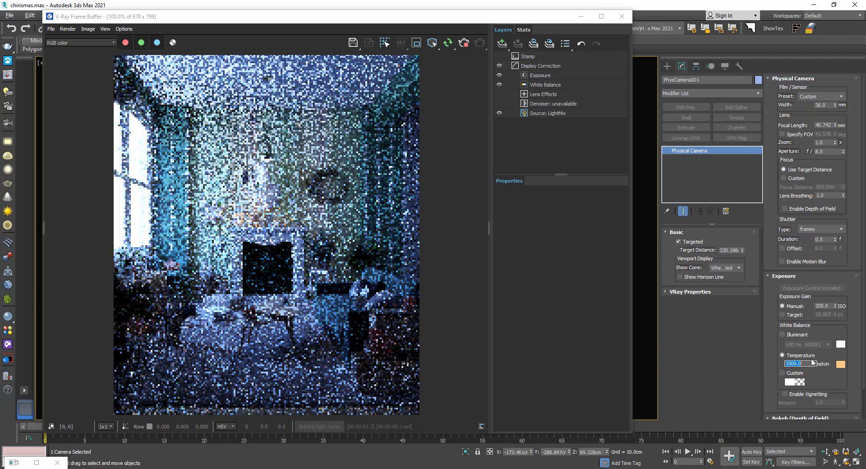
- Try blue and yellow custom tints, cancel, and return white balance to the HID Xenon illuminant
{"action": "left_click", "coordinate": [795, 373]}
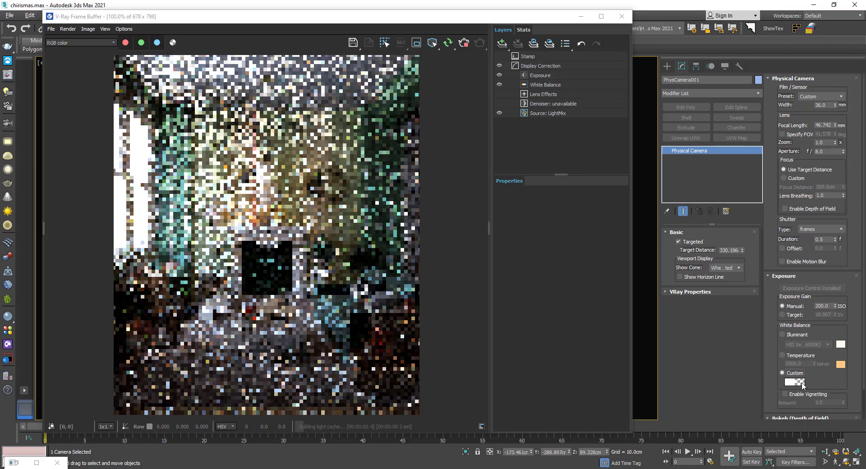
{"action": "left_click", "coordinate": [795, 382]}
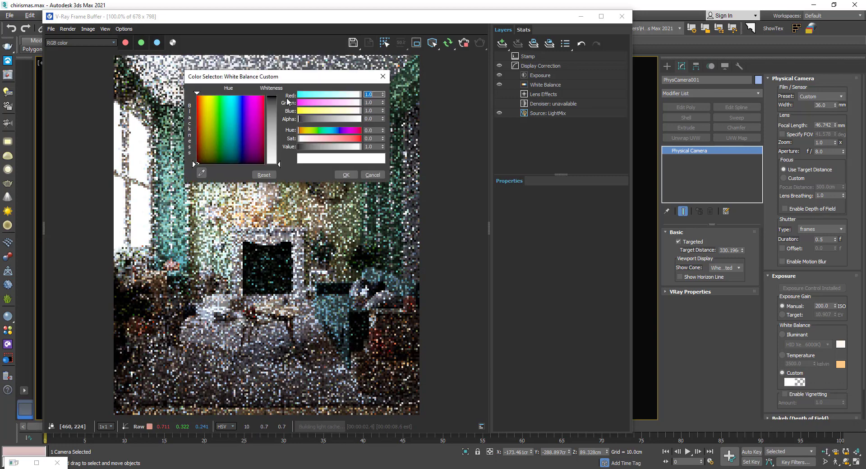
{"action": "mouse_move", "coordinate": [287, 76]}
{"action": "left_mouse_down"}
{"action": "mouse_move", "coordinate": [325, 141]}
{"action": "mouse_move", "coordinate": [332, 194]}
{"action": "left_mouse_up"}
{"action": "left_click", "coordinate": [287, 219]}
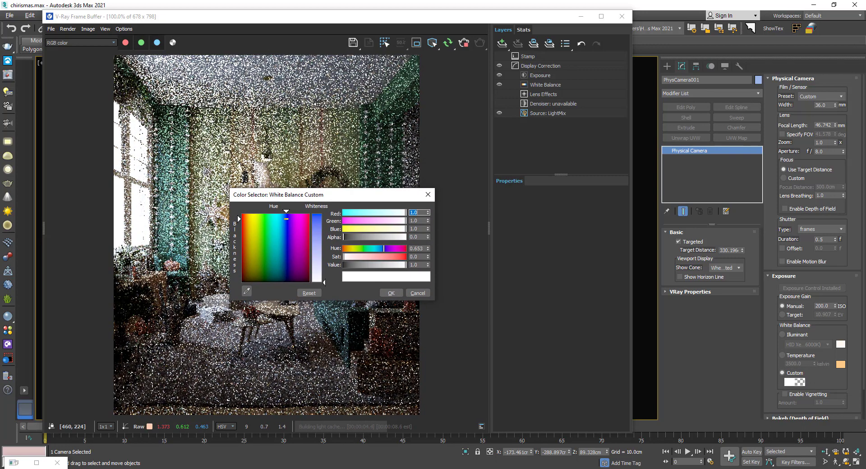
{"action": "mouse_move", "coordinate": [321, 230]}
{"action": "left_mouse_down"}
{"action": "mouse_move", "coordinate": [321, 222]}
{"action": "mouse_move", "coordinate": [586, 186]}
{"action": "left_mouse_up"}
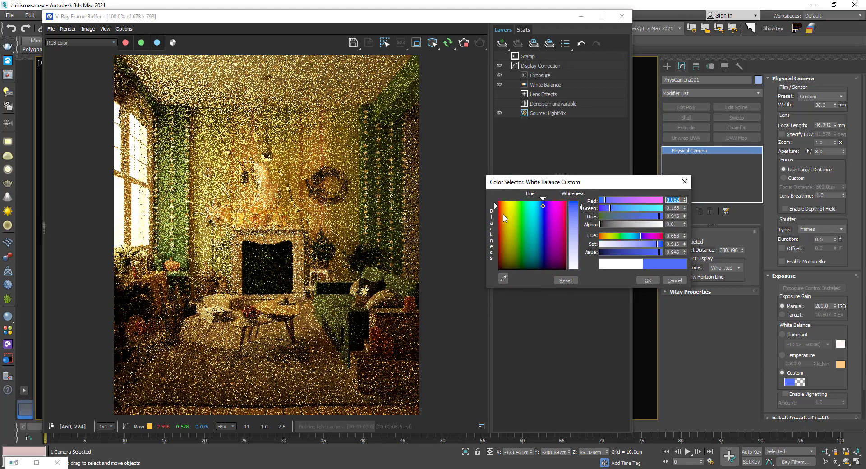
{"action": "left_click", "coordinate": [505, 212]}
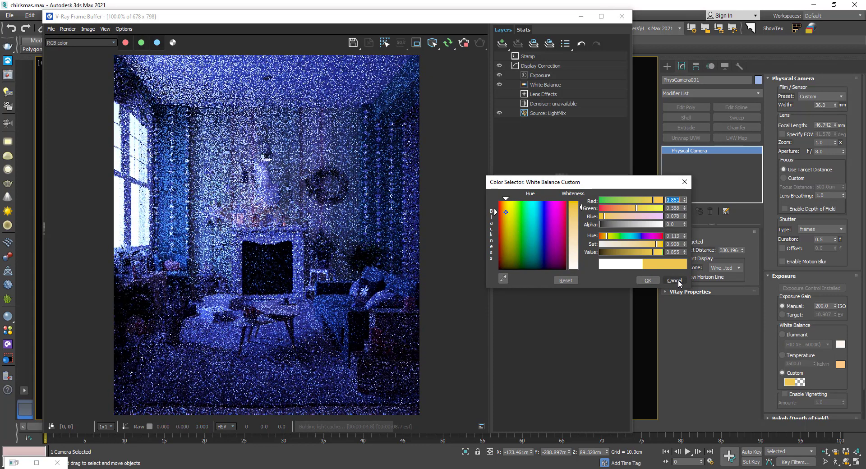
{"action": "left_click", "coordinate": [678, 281]}
{"action": "left_click", "coordinate": [796, 336]}
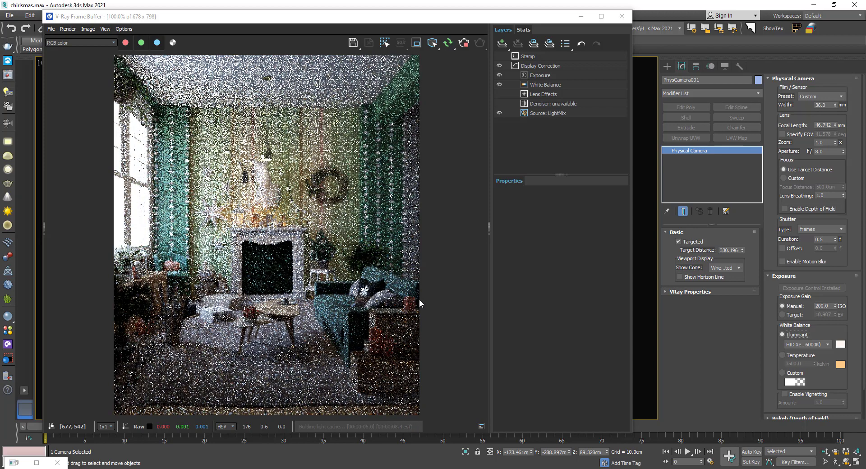
- Enable vignetting on PhysCamera001 with an amount of 30
{"action": "scroll", "coordinate": [798, 343], "scroll_direction": "down", "scroll_amount": 3}
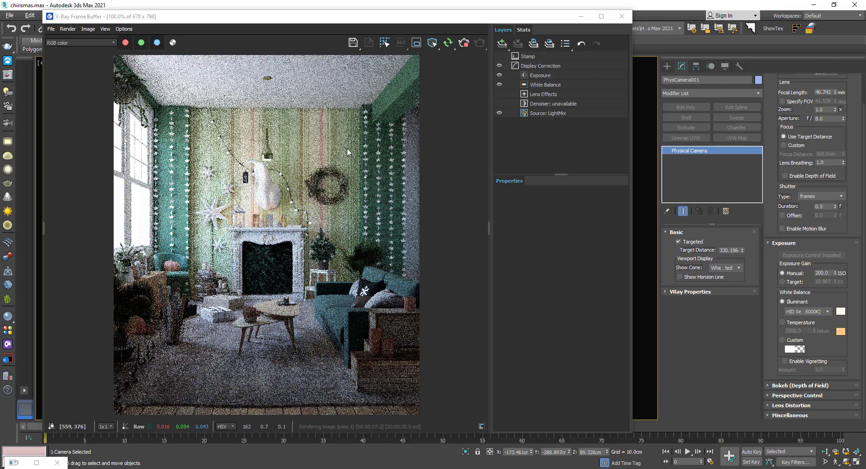
{"action": "left_click", "coordinate": [785, 361]}
{"action": "left_click_drag", "start_coordinate": [827, 369], "coordinate": [806, 370]}
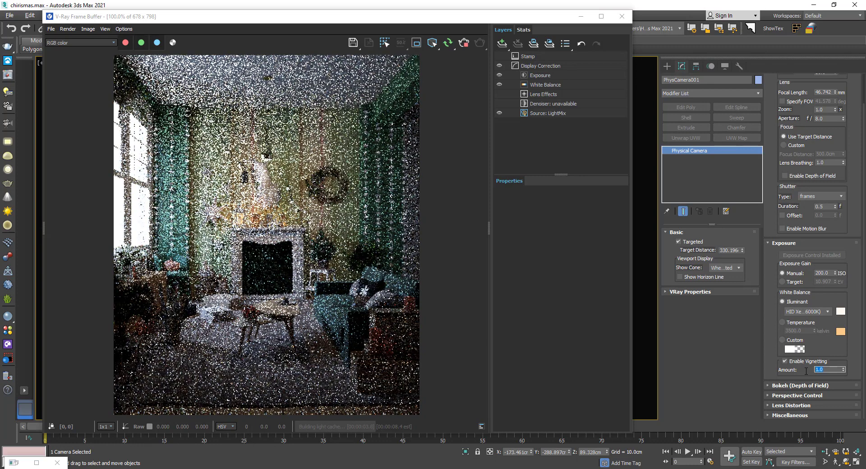
{"action": "type", "text": "30"}
{"action": "key", "text": "Return"}
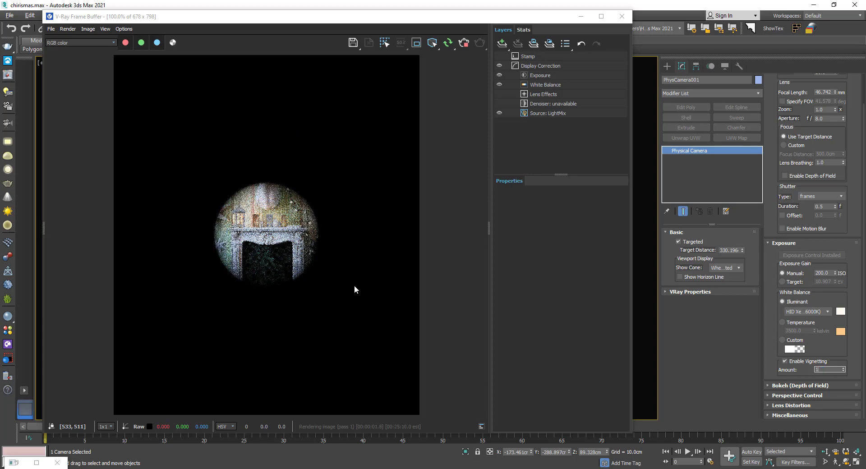
- Lower the vignetting amount through 15 and 5 down to 2.0 while the render finishes
{"action": "type", "text": "15"}
{"action": "key", "text": "Return"}
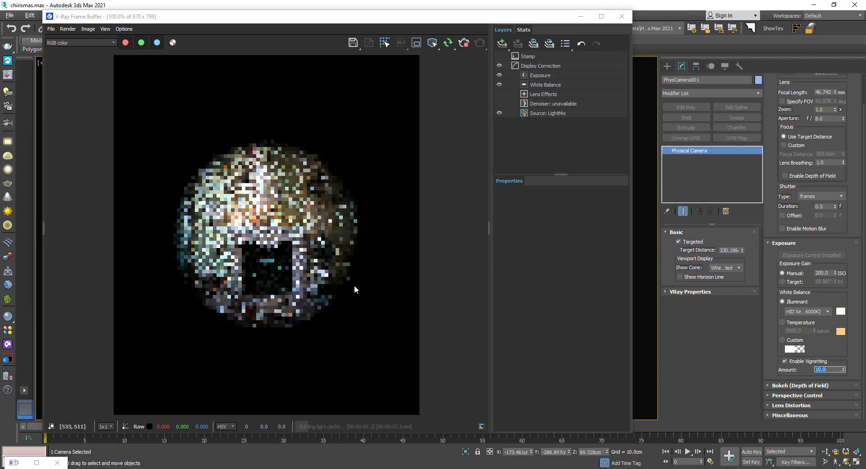
{"action": "type", "text": "5"}
{"action": "key", "text": "Return"}
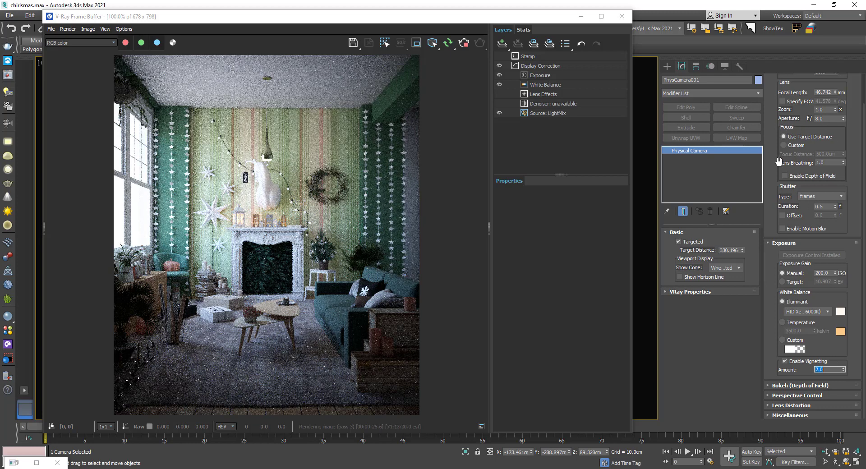
{"action": "left_click_drag", "start_coordinate": [779, 161], "coordinate": [777, 203]}
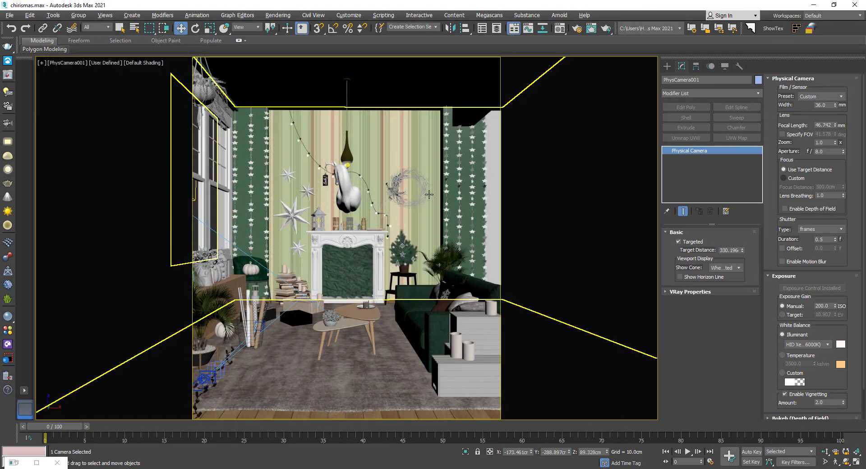
- Close the V-Ray Frame Buffer and view the scene through PhysCamera002
{"action": "left_click", "coordinate": [621, 16]}
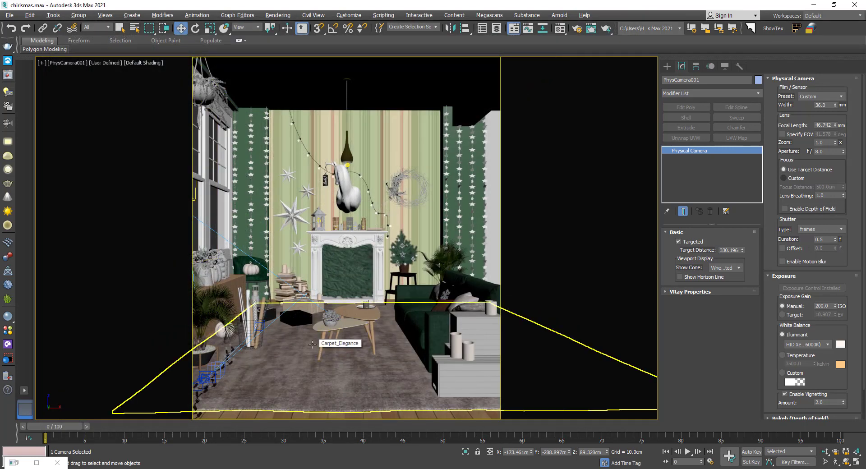
{"action": "left_click", "coordinate": [269, 373]}
{"action": "key", "text": "c"}
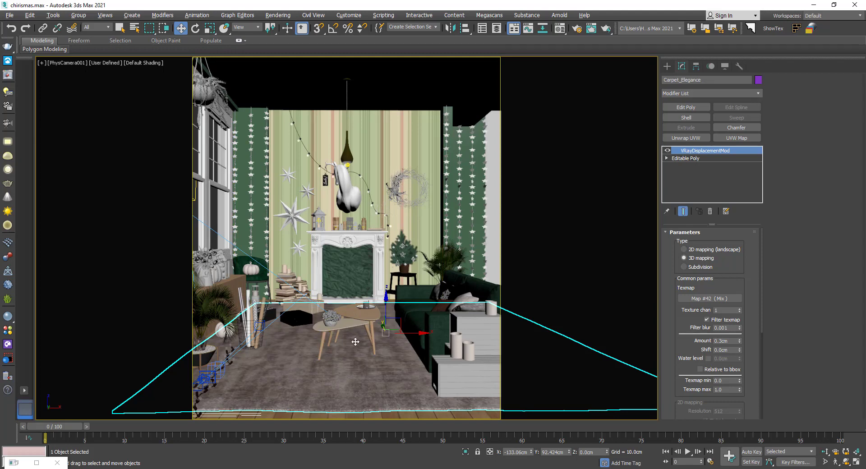
{"action": "key", "text": "c"}
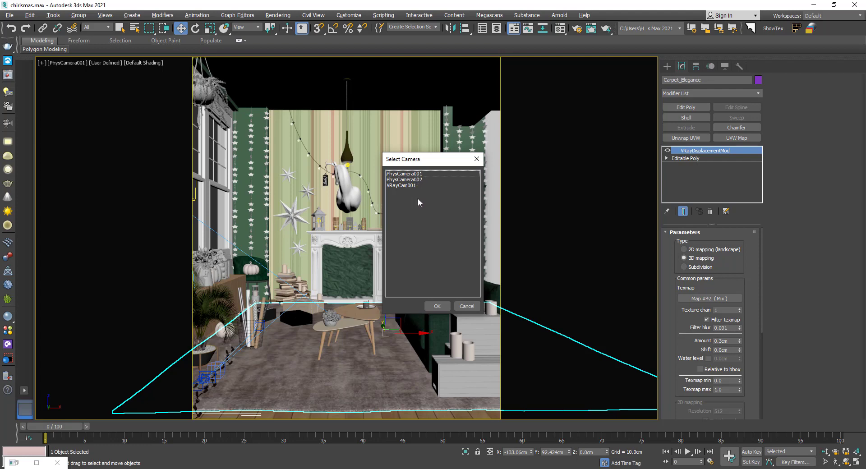
{"action": "left_click", "coordinate": [415, 180]}
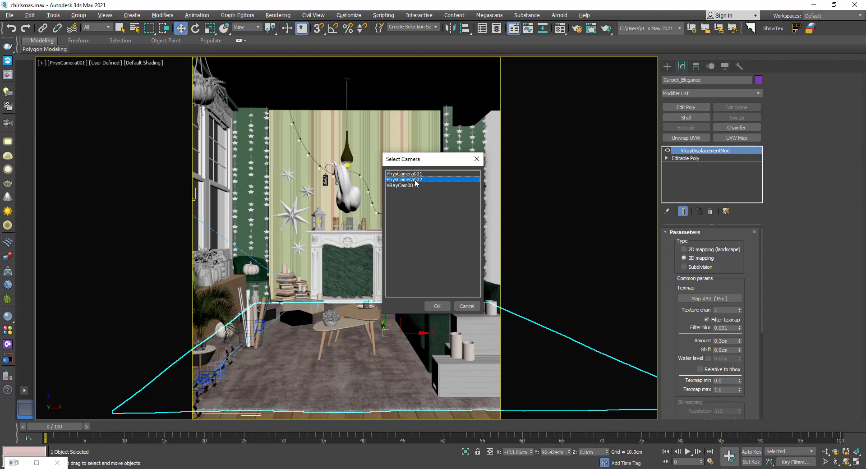
{"action": "left_click", "coordinate": [442, 306]}
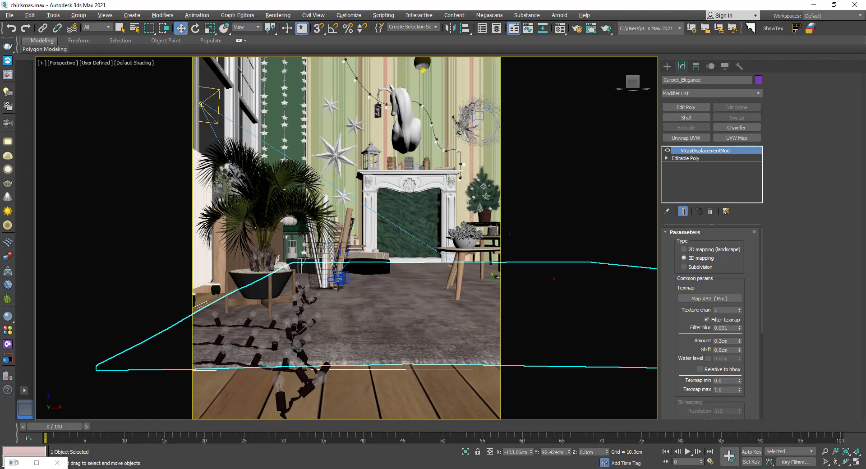
- Move the wire bucket of paper rolls to a new spot on the rug, then look through PhysCamera002 again
{"action": "middle_click_drag", "start_coordinate": [334, 286], "coordinate": [378, 271], "text": "alt"}
{"action": "left_click", "coordinate": [318, 246]}
{"action": "middle_click_drag", "start_coordinate": [318, 246], "coordinate": [375, 267], "text": "alt"}
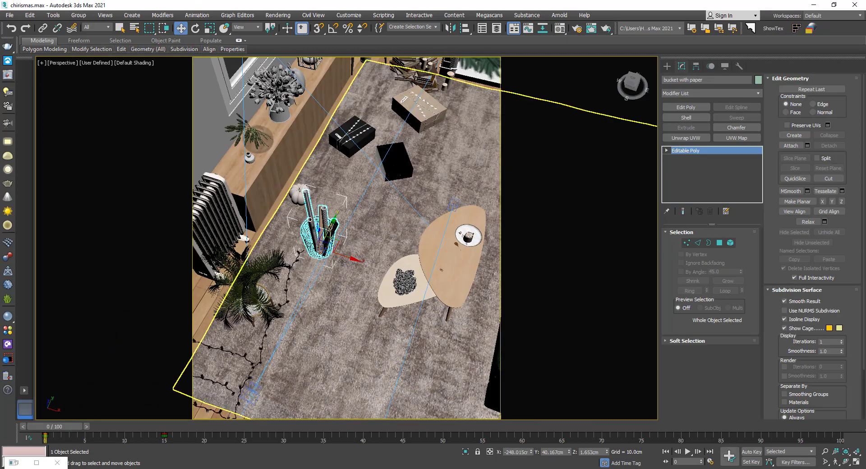
{"action": "mouse_move", "coordinate": [375, 267]}
{"action": "left_mouse_down"}
{"action": "mouse_move", "coordinate": [346, 228]}
{"action": "mouse_move", "coordinate": [341, 236]}
{"action": "left_mouse_up"}
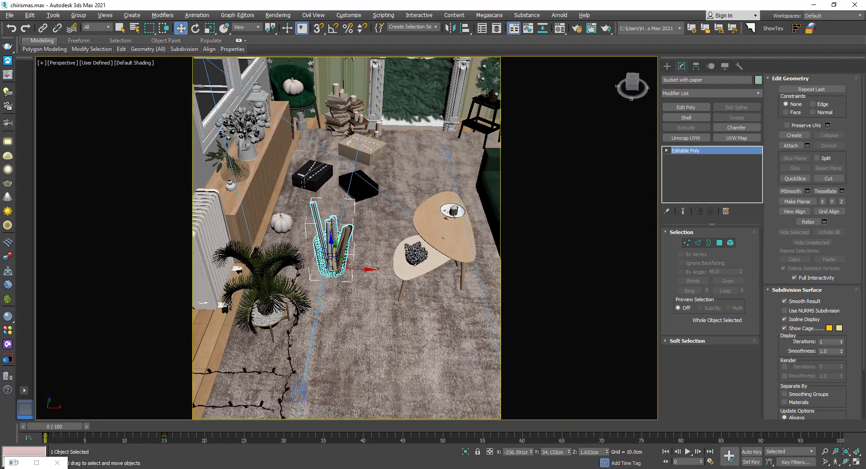
{"action": "key", "text": "c"}
{"action": "double_click", "coordinate": [419, 179]}
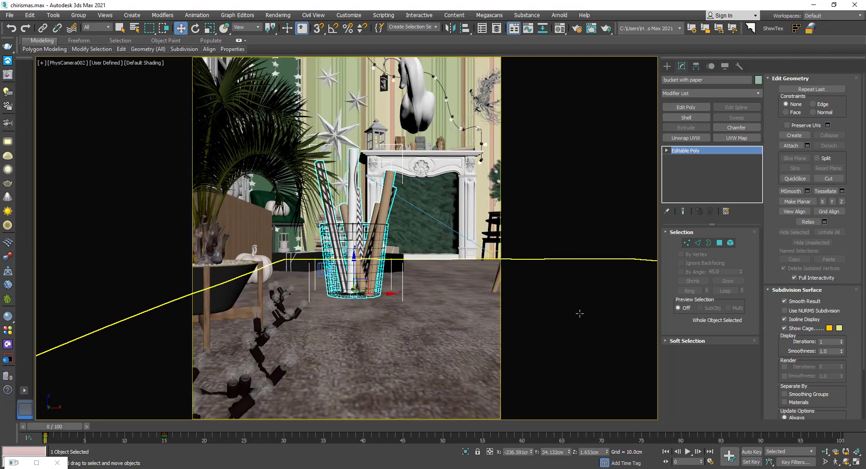
- Select PhysCamera002 and frame it in a perspective view over the rug
{"action": "left_click", "coordinate": [65, 66]}
{"action": "left_click", "coordinate": [91, 233]}
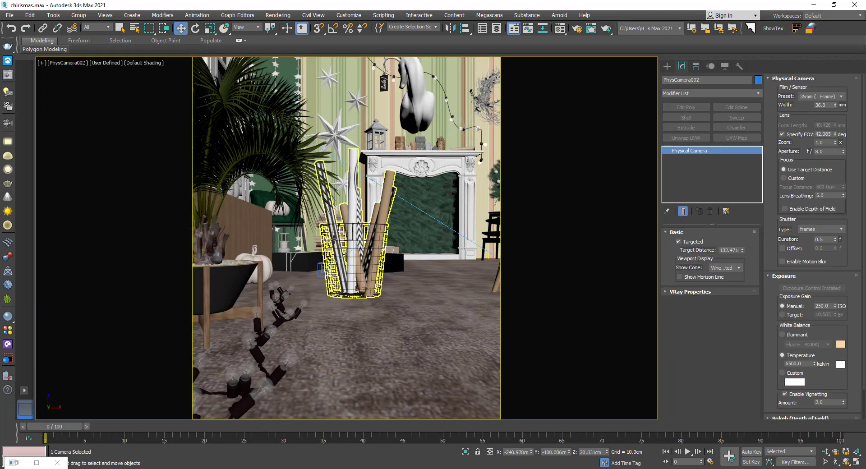
{"action": "key", "text": "p"}
{"action": "key", "text": "z"}
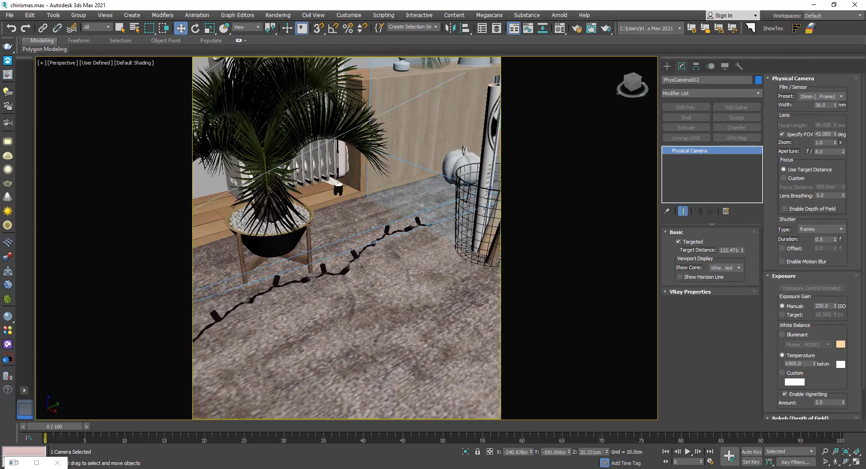
{"action": "scroll", "coordinate": [357, 267], "scroll_direction": "up", "scroll_amount": 3}
{"action": "scroll", "coordinate": [369, 264], "scroll_direction": "up", "scroll_amount": 3}
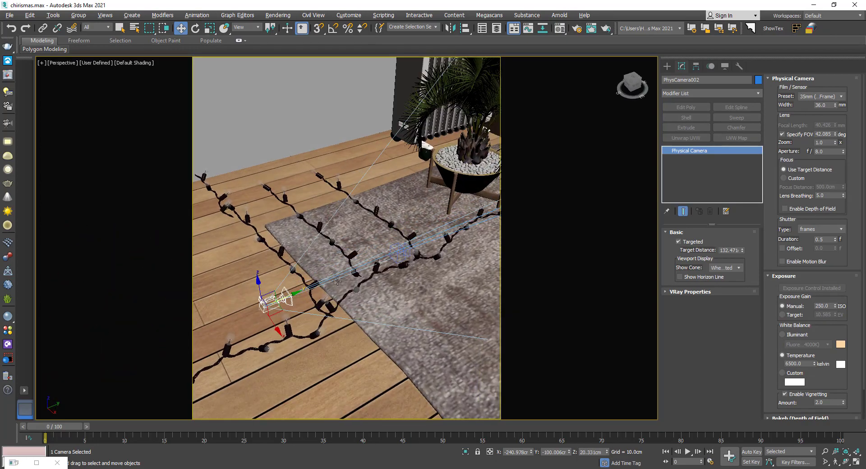
{"action": "middle_click_drag", "start_coordinate": [406, 254], "coordinate": [316, 293], "text": "alt"}
{"action": "left_click", "coordinate": [243, 330]}
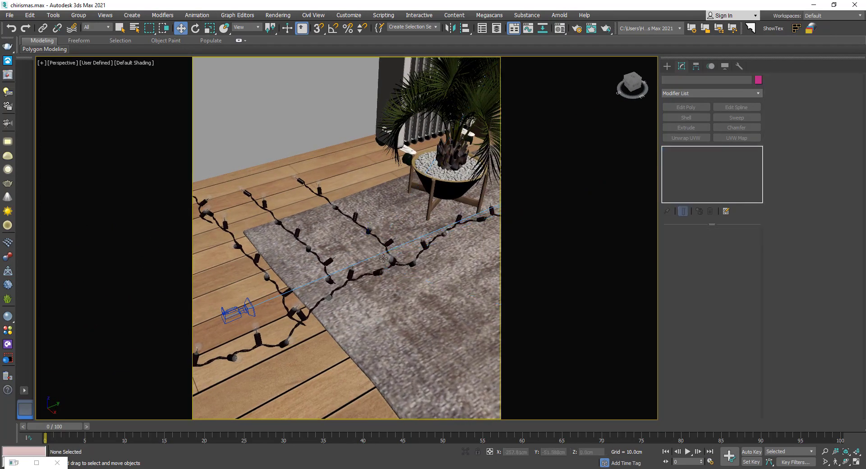
{"action": "left_click", "coordinate": [238, 313]}
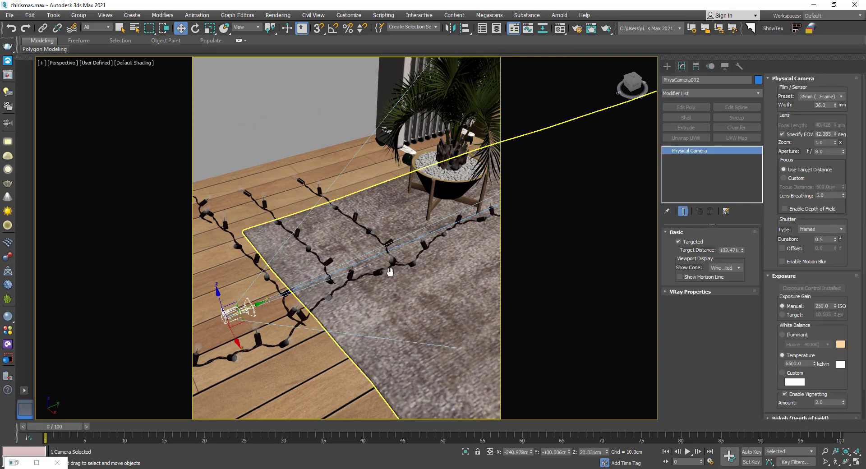
{"action": "middle_click_drag", "start_coordinate": [388, 272], "coordinate": [301, 304], "text": "alt"}
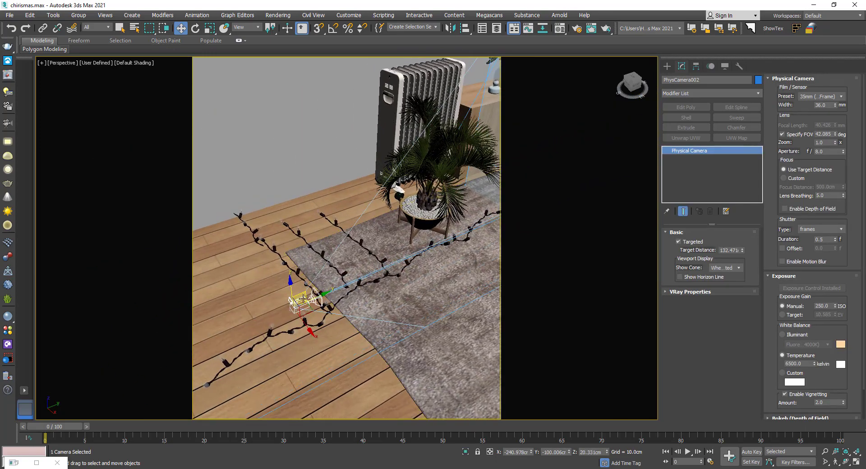
- Select the camera's target, then look through PhysCamera002 and select that camera for editing
{"action": "right_click", "coordinate": [301, 304]}
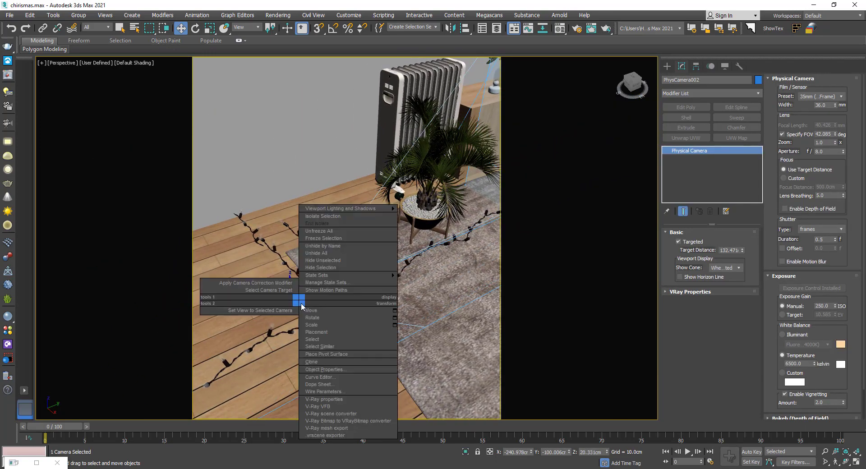
{"action": "left_click", "coordinate": [269, 290]}
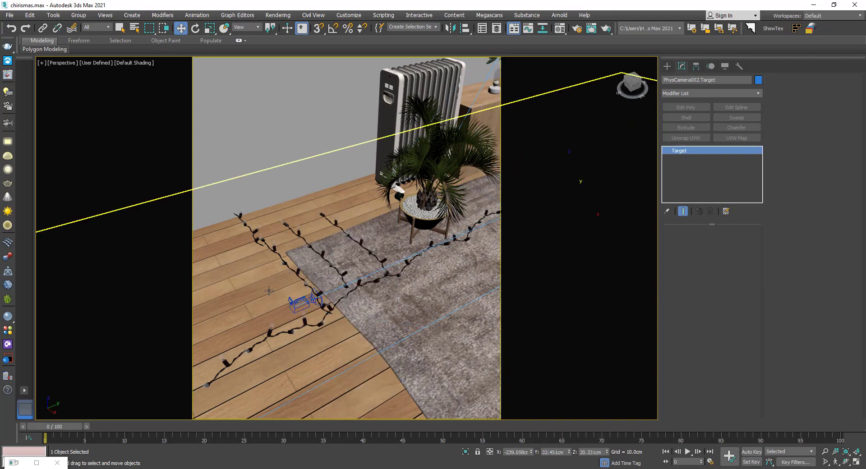
{"action": "mouse_move", "coordinate": [268, 296]}
{"action": "middle_mouse_down", "text": "alt"}
{"action": "mouse_move", "coordinate": [359, 262]}
{"action": "mouse_move", "coordinate": [300, 258]}
{"action": "mouse_move", "coordinate": [374, 255]}
{"action": "middle_mouse_up", "text": "alt"}
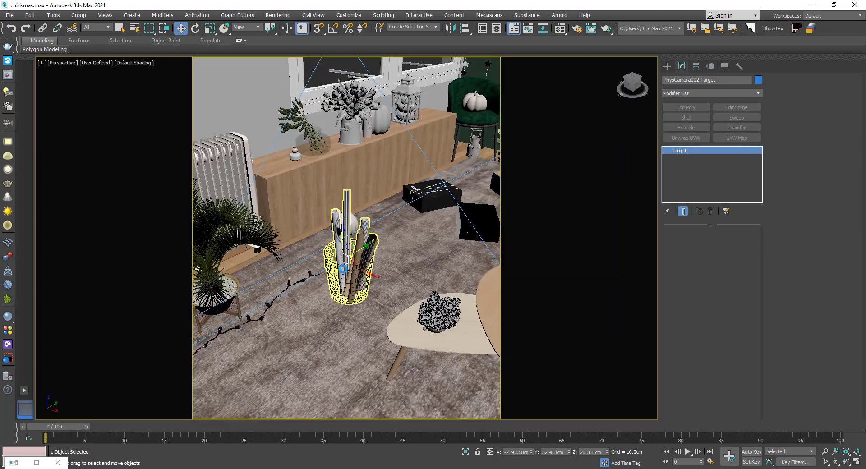
{"action": "key", "text": "c"}
{"action": "double_click", "coordinate": [411, 180]}
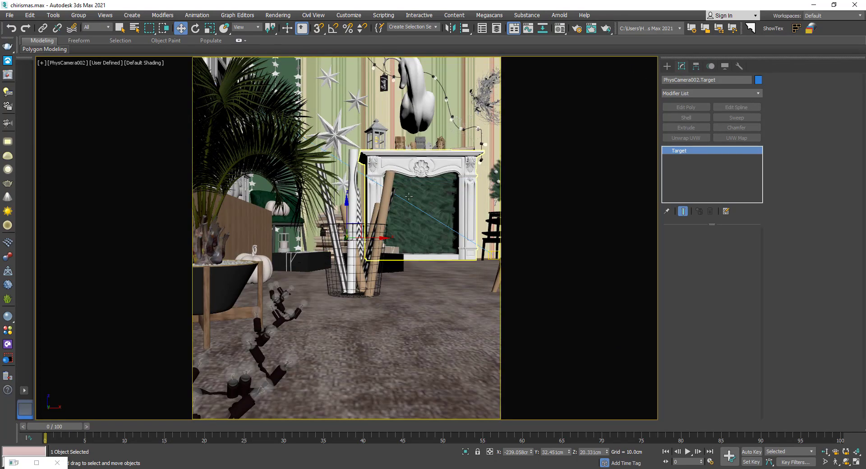
{"action": "left_click", "coordinate": [63, 61]}
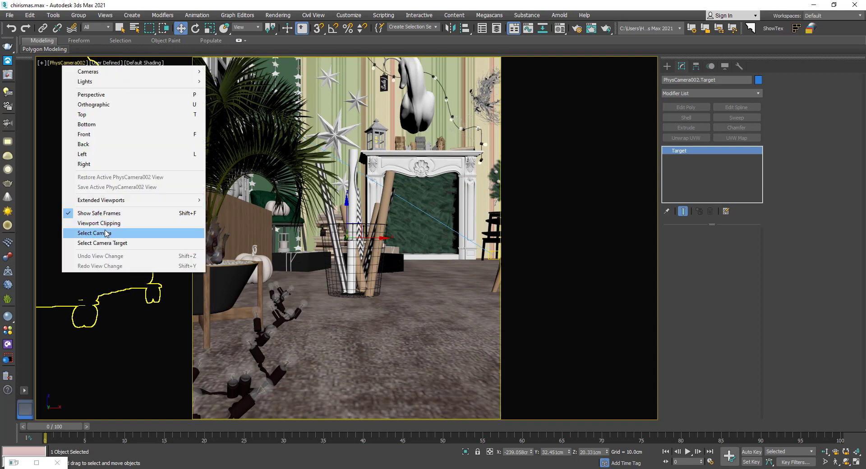
{"action": "left_click", "coordinate": [107, 232]}
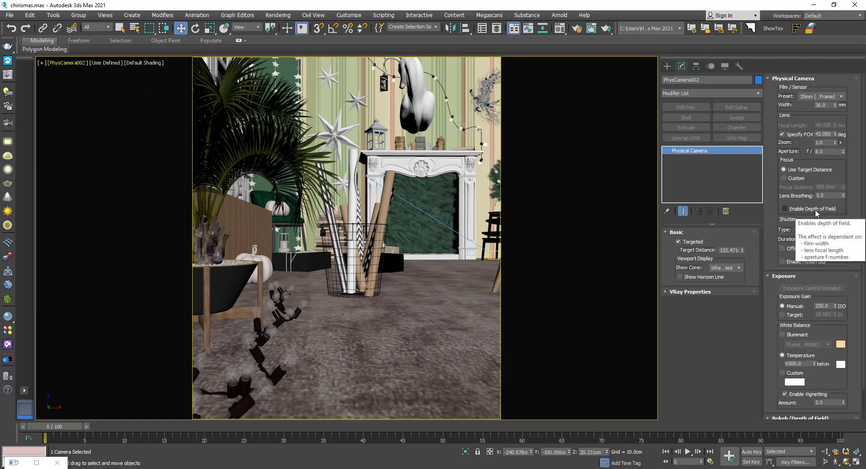
- Enable depth of field on PhysCamera002 and compare the camera view with it off and on
{"action": "left_click", "coordinate": [815, 209]}
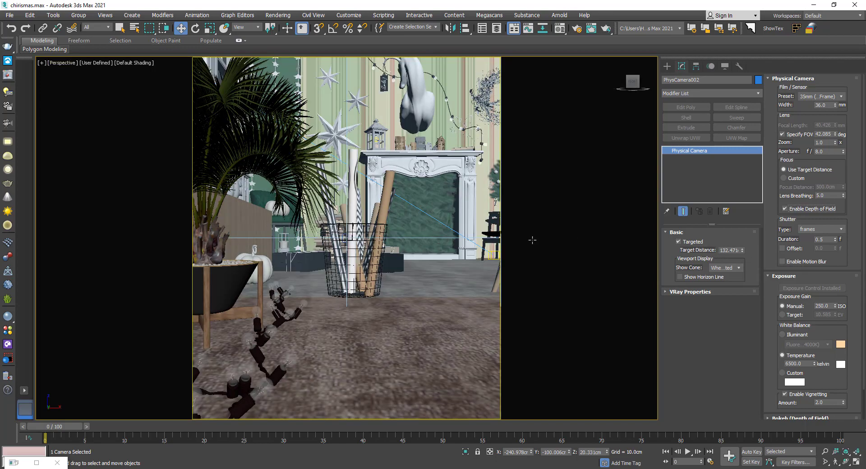
{"action": "key", "text": "p"}
{"action": "middle_click_drag", "start_coordinate": [400, 255], "coordinate": [586, 194], "text": "alt"}
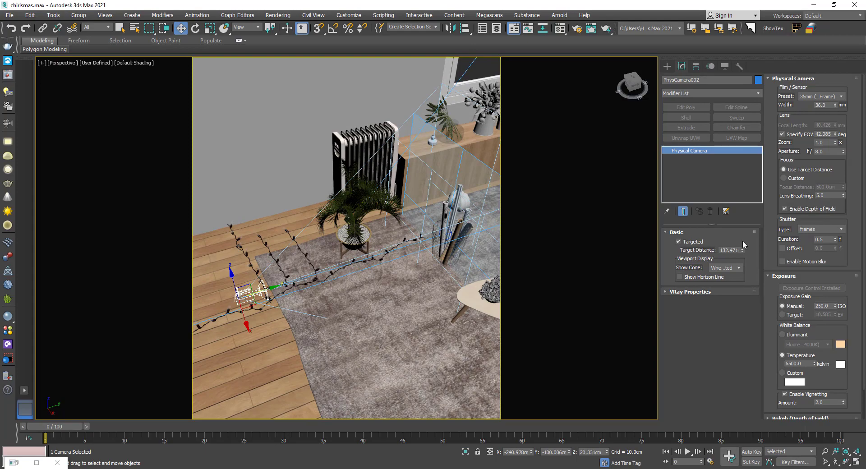
{"action": "mouse_move", "coordinate": [360, 225]}
{"action": "middle_mouse_down", "text": "alt"}
{"action": "mouse_move", "coordinate": [461, 196]}
{"action": "mouse_move", "coordinate": [407, 152]}
{"action": "mouse_move", "coordinate": [425, 267]}
{"action": "mouse_move", "coordinate": [405, 183]}
{"action": "middle_mouse_up", "text": "alt"}
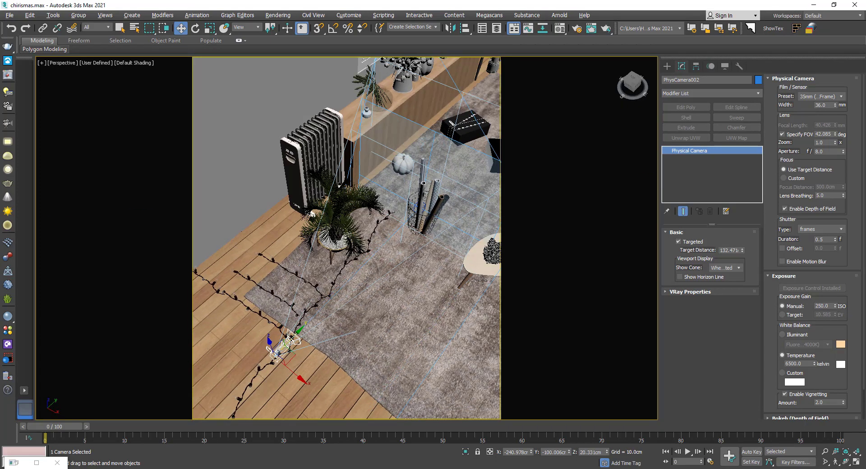
{"action": "key", "text": "c"}
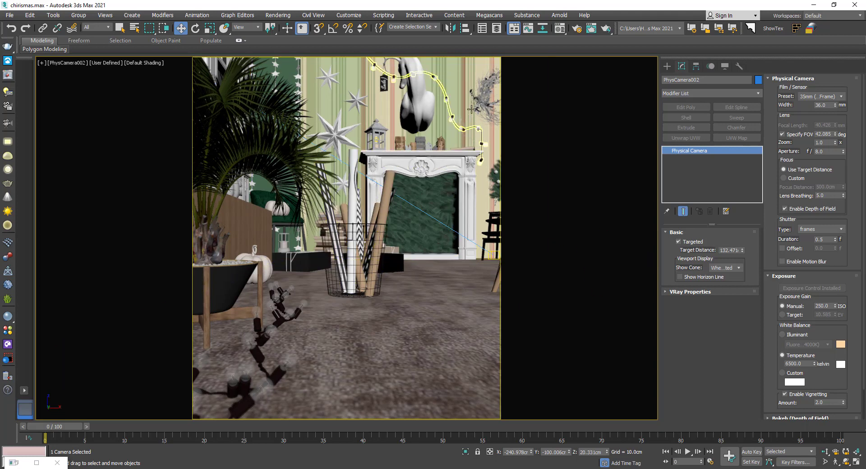
{"action": "left_click", "coordinate": [784, 208]}
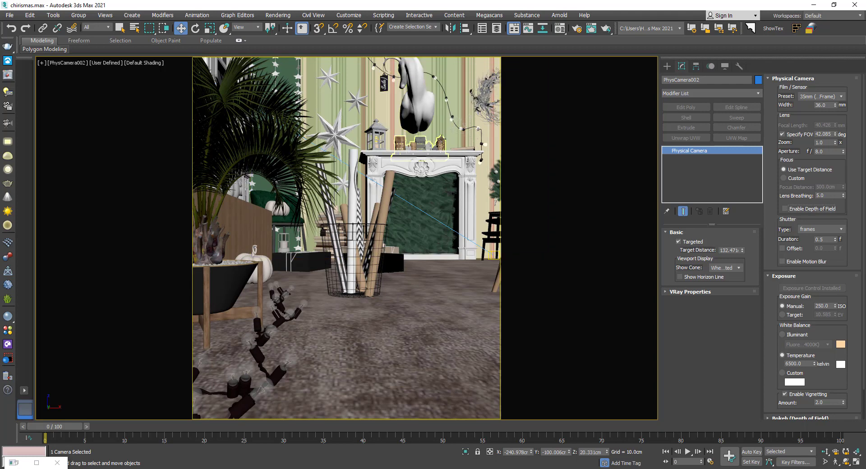
{"action": "left_click", "coordinate": [790, 209]}
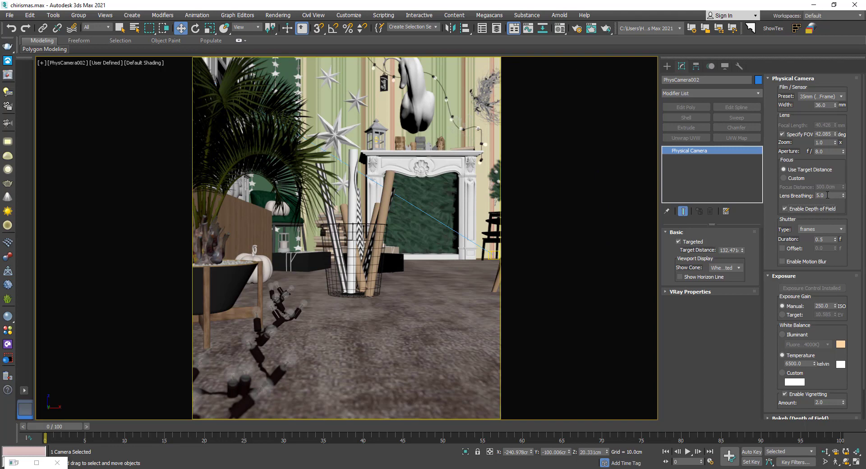
{"action": "mouse_move", "coordinate": [826, 195]}
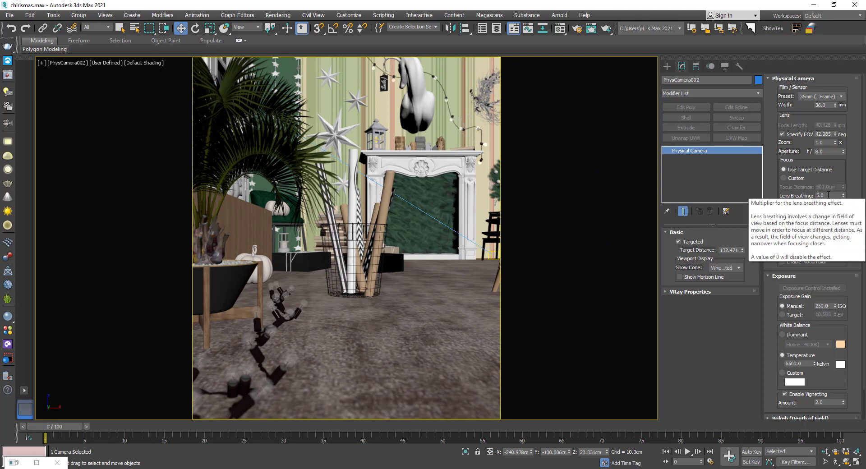
- Try Lens Breathing 20, settle on 1.0, then open the V-Ray Frame Buffer from the quad menu
{"action": "left_click", "coordinate": [828, 194]}
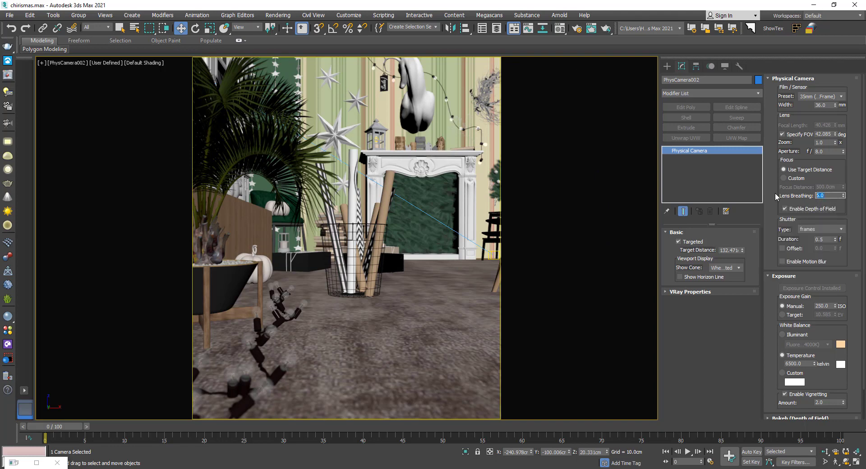
{"action": "type", "text": "20"}
{"action": "key", "text": "Return"}
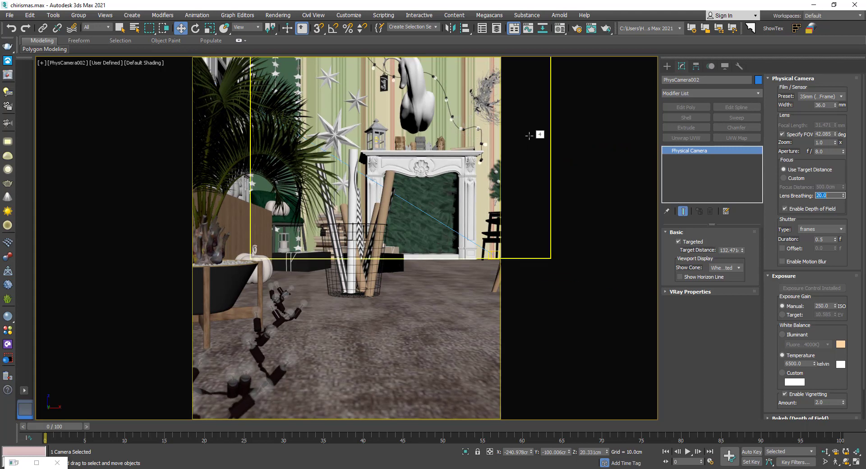
{"action": "right_click", "coordinate": [508, 135]}
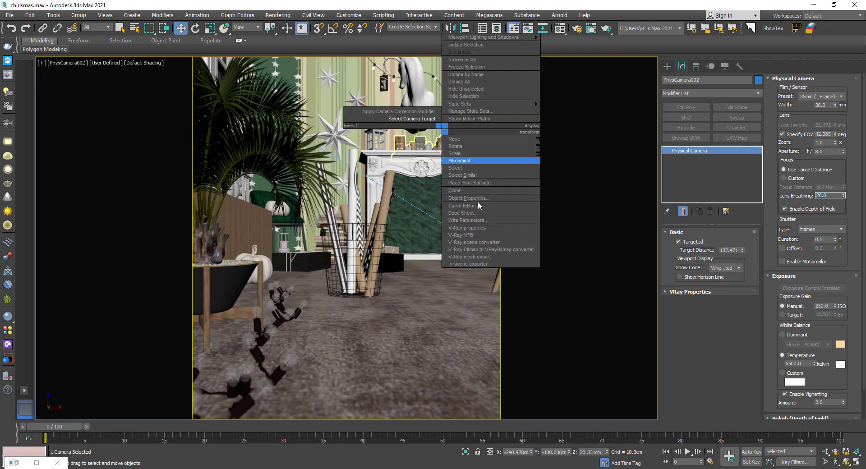
{"action": "left_click", "coordinate": [829, 197]}
{"action": "double_click", "coordinate": [829, 196]}
{"action": "type", "text": "1"}
{"action": "key", "text": "Return"}
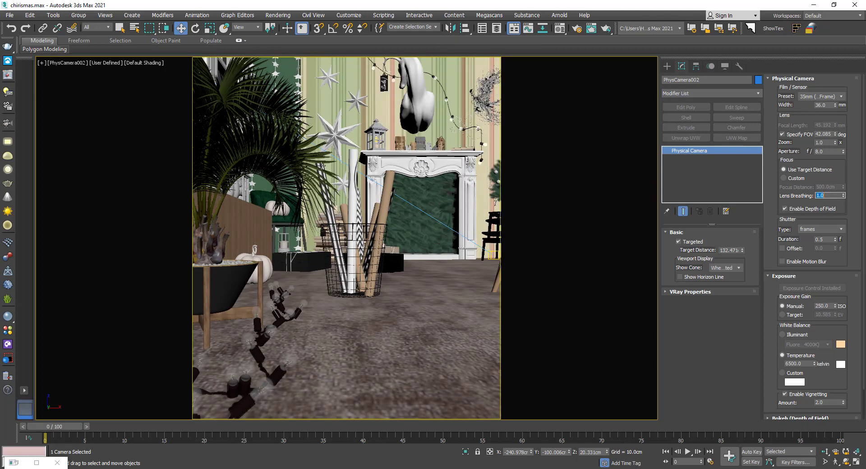
{"action": "right_click", "coordinate": [283, 151]}
{"action": "left_click", "coordinate": [324, 322]}
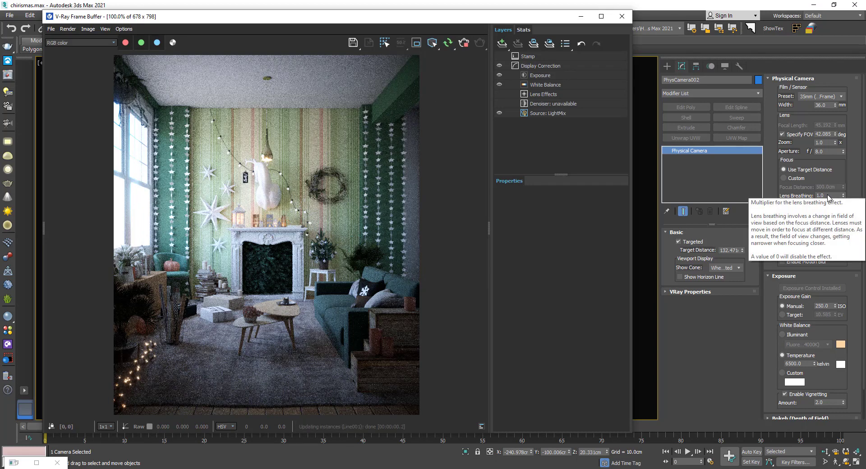
- Render the PhysCamera002 view with Shift+Q and show the render history beside the image
{"action": "key", "text": "shift+q"}
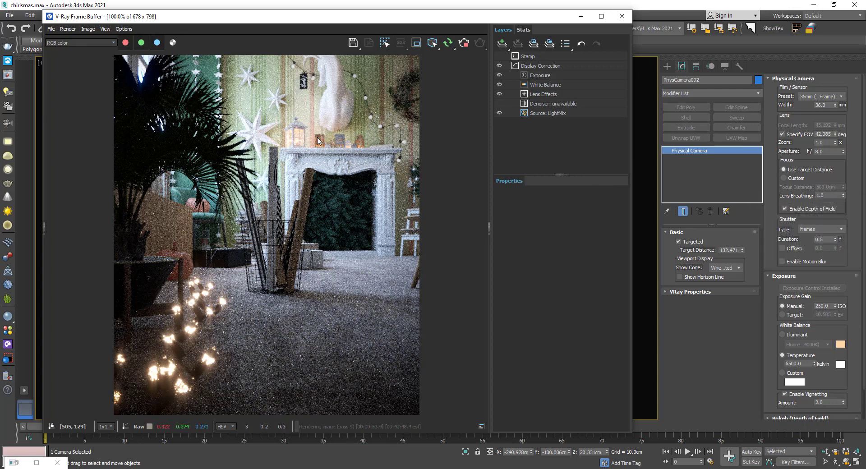
{"action": "left_click_drag", "start_coordinate": [336, 26], "coordinate": [371, 21]}
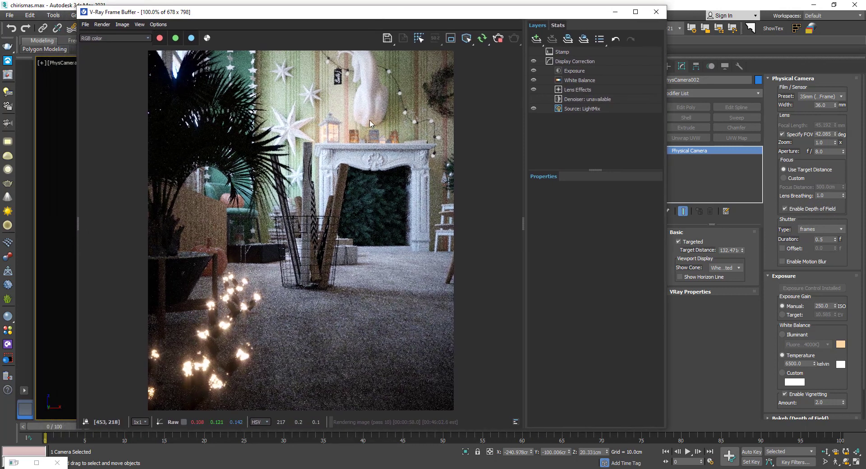
{"action": "left_click", "coordinate": [81, 222]}
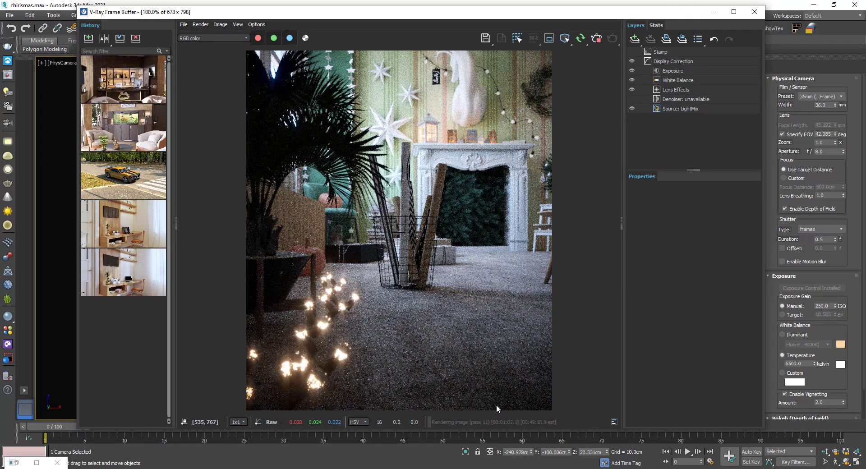
- Save the current render to history, set Lens Breathing to 6.0, re-render and save that too
{"action": "left_click", "coordinate": [600, 40]}
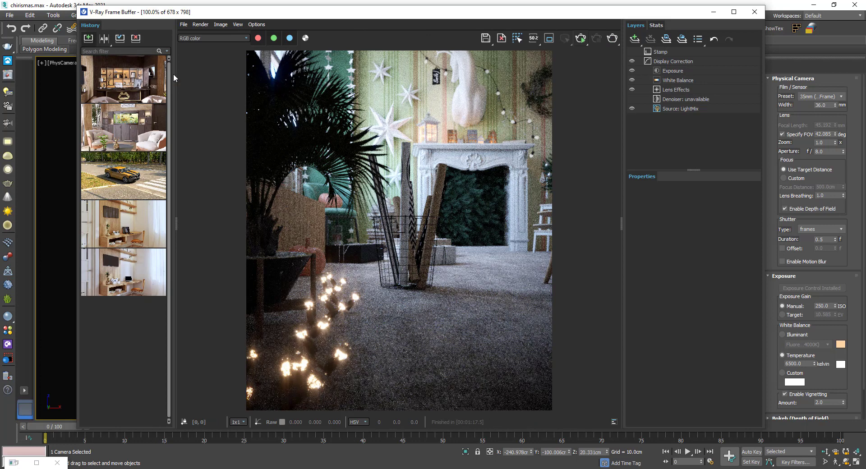
{"action": "left_click", "coordinate": [88, 38]}
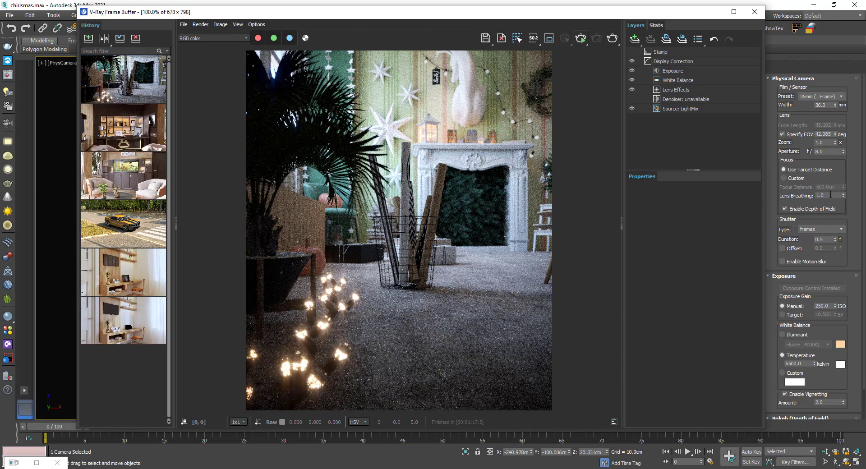
{"action": "left_click", "coordinate": [830, 195]}
{"action": "type", "text": "6"}
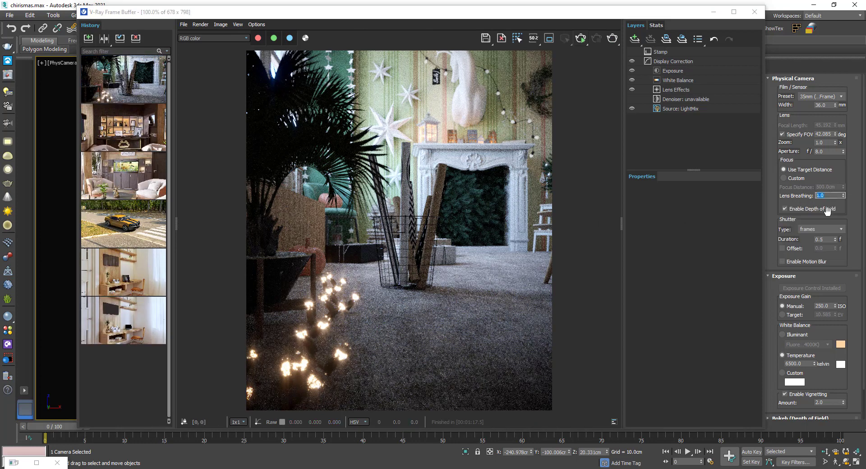
{"action": "left_click", "coordinate": [581, 40]}
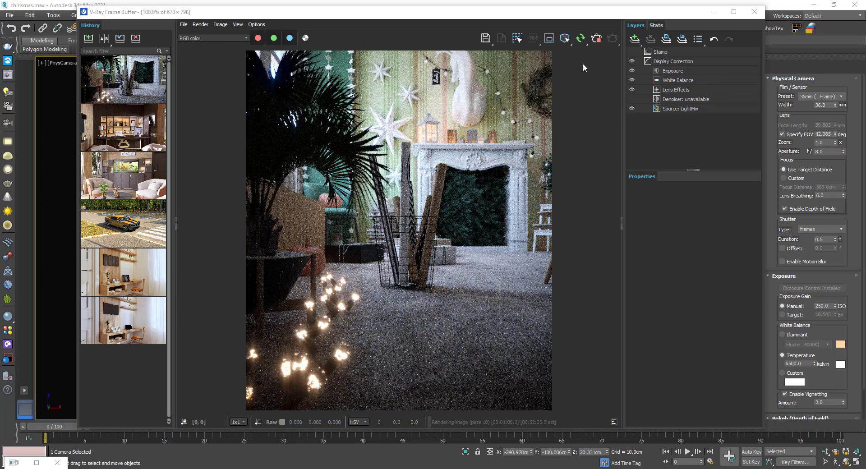
{"action": "left_click", "coordinate": [596, 39]}
{"action": "left_click", "coordinate": [89, 42]}
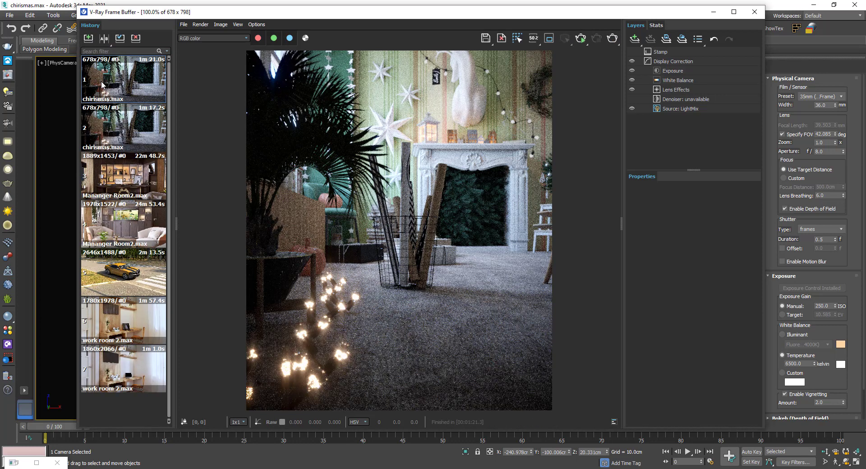
- Compare the two history renders in A/B mode, sweeping the divider across the image
{"action": "left_click", "coordinate": [101, 81]}
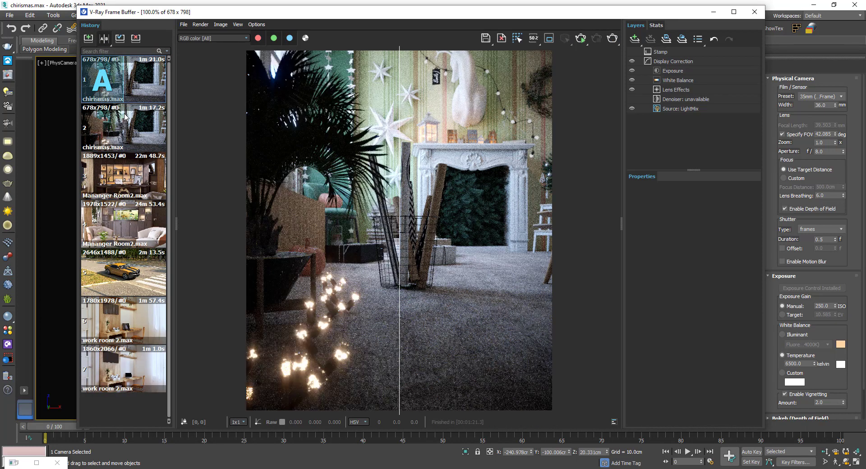
{"action": "left_click", "coordinate": [144, 128]}
{"action": "mouse_move", "coordinate": [399, 206]}
{"action": "left_mouse_down"}
{"action": "mouse_move", "coordinate": [563, 197]}
{"action": "mouse_move", "coordinate": [361, 192]}
{"action": "left_mouse_up"}
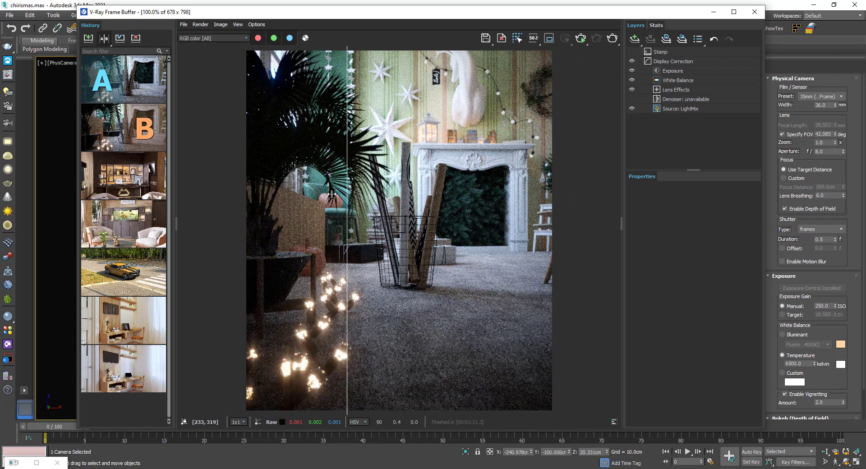
{"action": "mouse_move", "coordinate": [418, 189]}
{"action": "left_mouse_down"}
{"action": "mouse_move", "coordinate": [376, 191]}
{"action": "mouse_move", "coordinate": [522, 194]}
{"action": "left_mouse_up"}
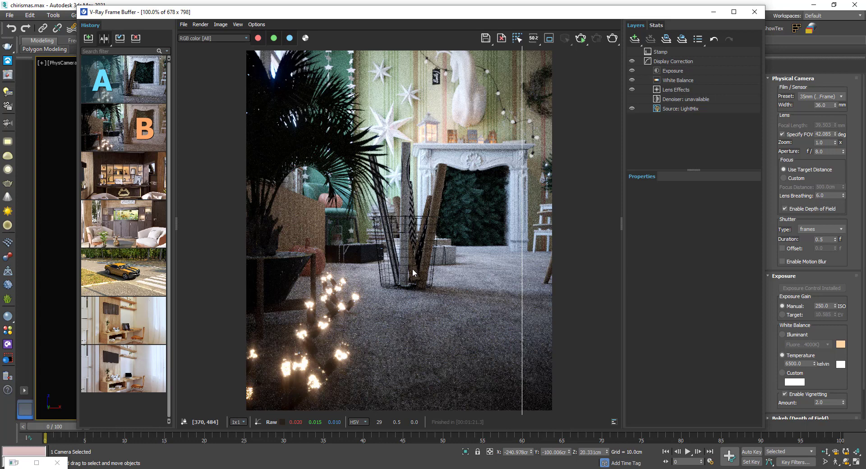
{"action": "left_click_drag", "start_coordinate": [522, 276], "coordinate": [192, 277]}
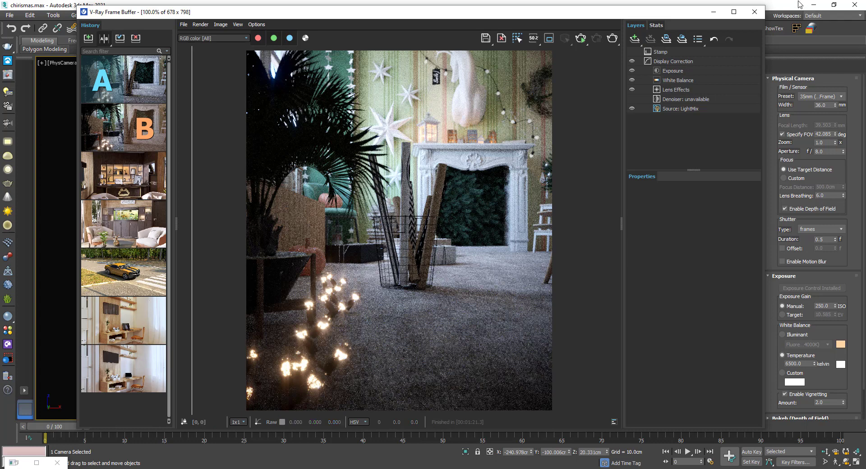
- Close the frame buffer, turn off depth of field, and delete the bucket's frame-15 key
{"action": "left_click", "coordinate": [754, 11]}
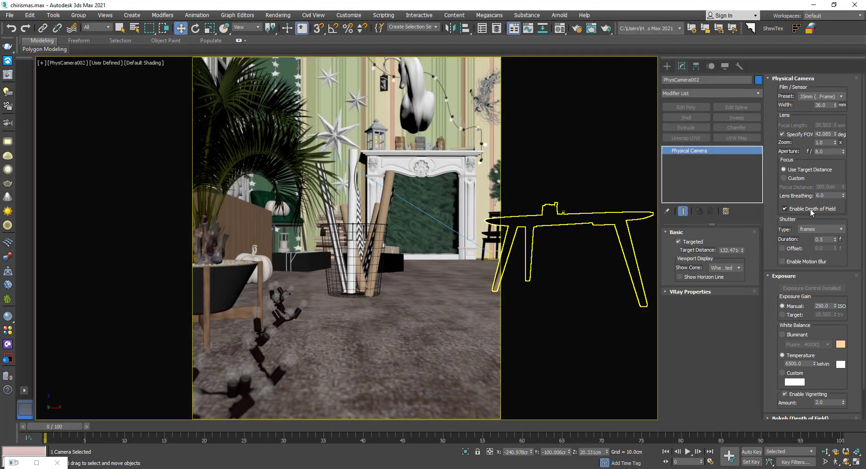
{"action": "left_click", "coordinate": [784, 209]}
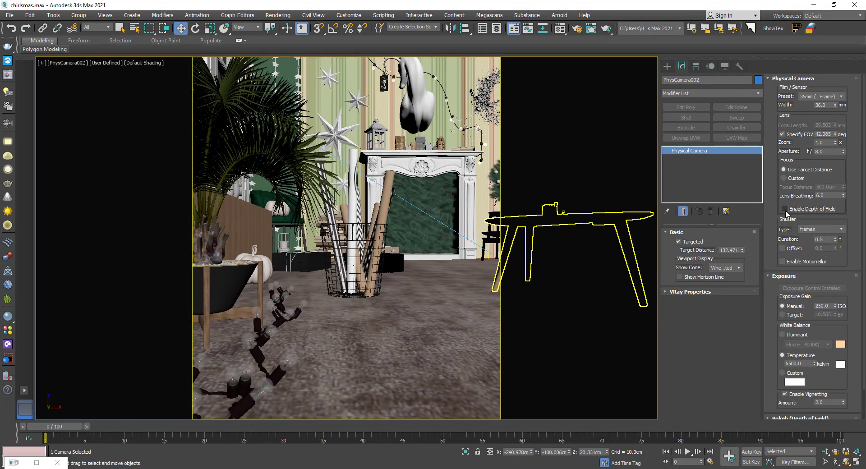
{"action": "left_click", "coordinate": [360, 282]}
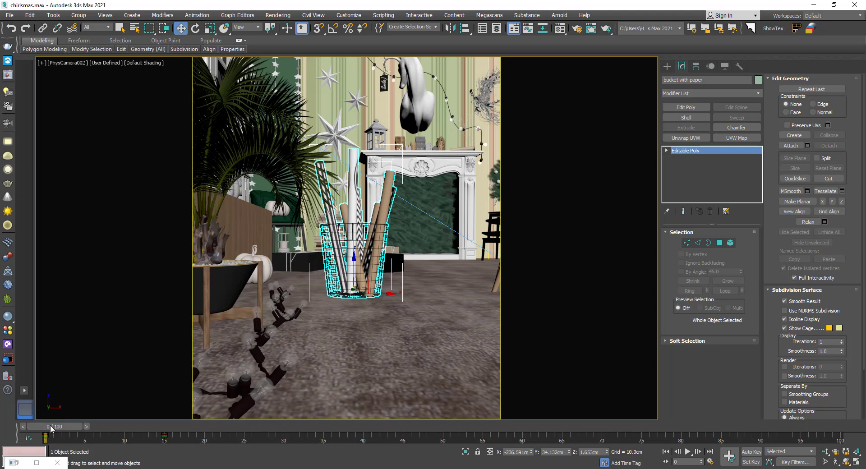
{"action": "left_click", "coordinate": [164, 436]}
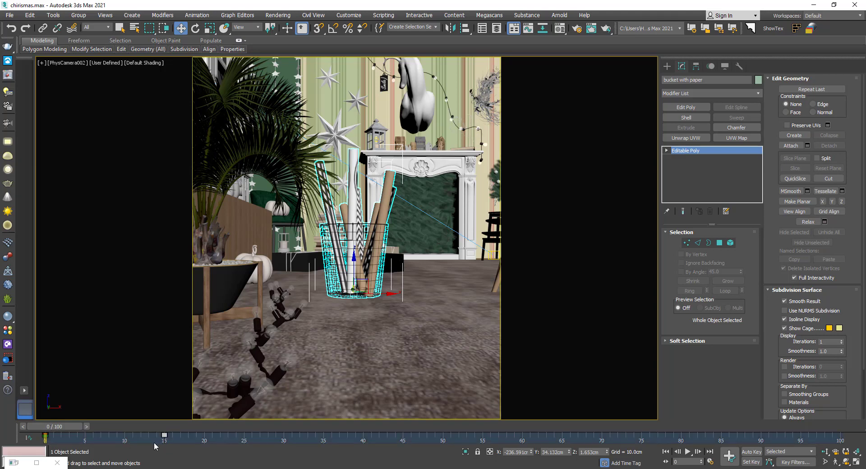
{"action": "key", "text": "Delete"}
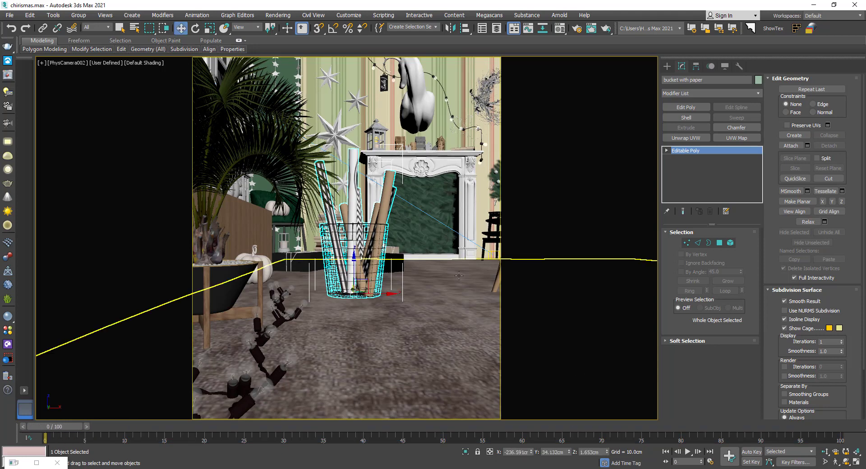
- With Auto Key, tilt the bucket about 35 degrees and raise it slightly at frame 15
{"action": "left_click", "coordinate": [751, 451]}
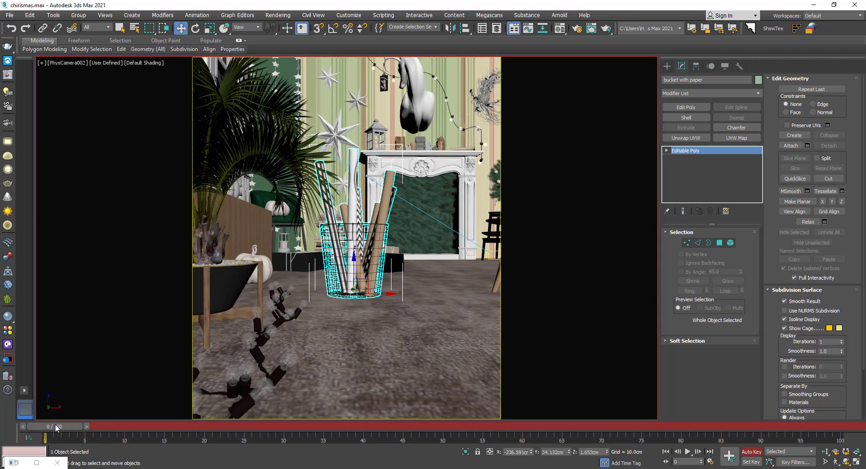
{"action": "left_click_drag", "start_coordinate": [57, 427], "coordinate": [166, 433]}
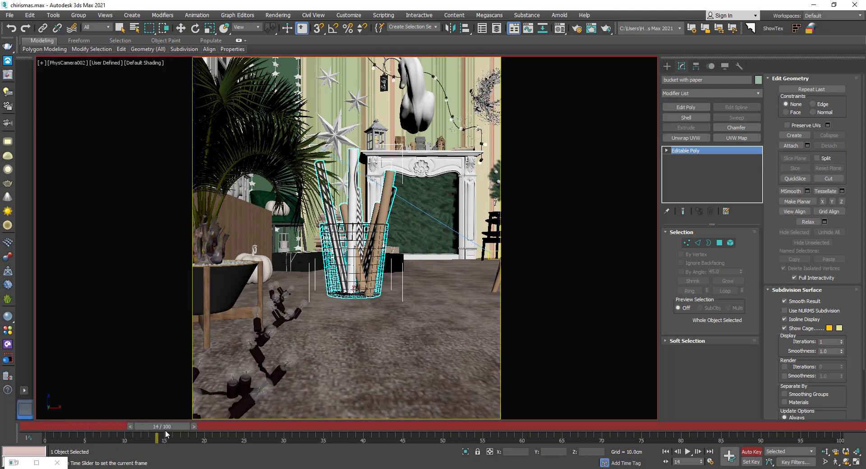
{"action": "key", "text": "e"}
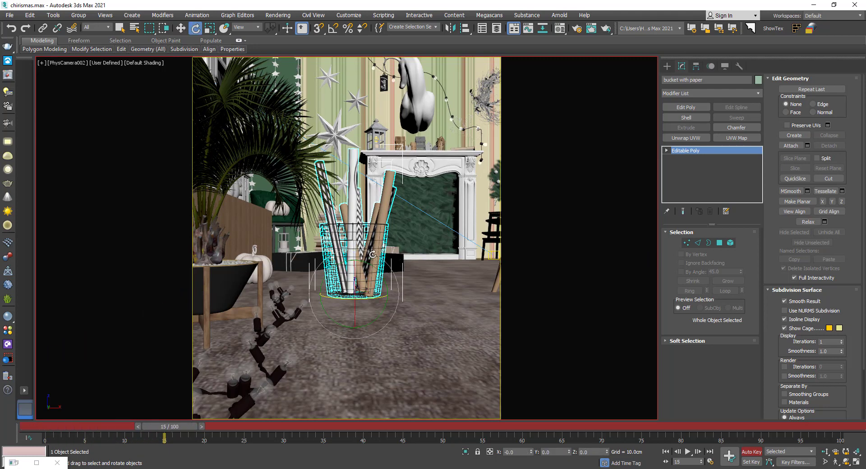
{"action": "left_click_drag", "start_coordinate": [372, 254], "coordinate": [419, 288]}
{"action": "key", "text": "w"}
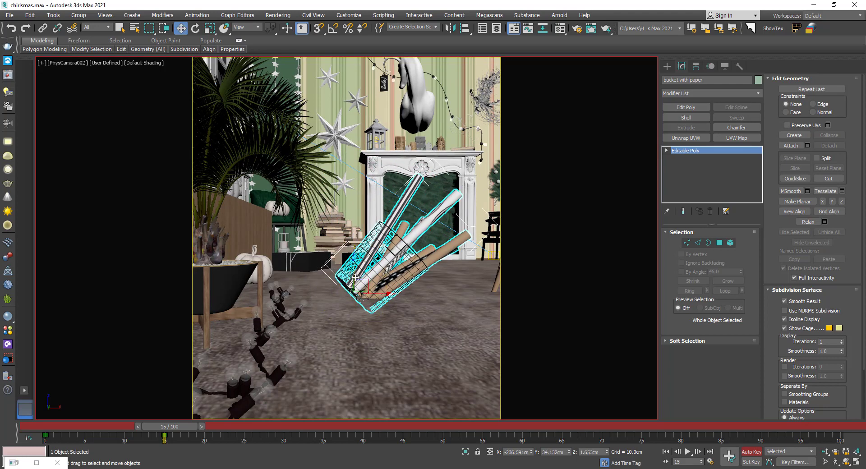
{"action": "left_click_drag", "start_coordinate": [356, 277], "coordinate": [355, 264]}
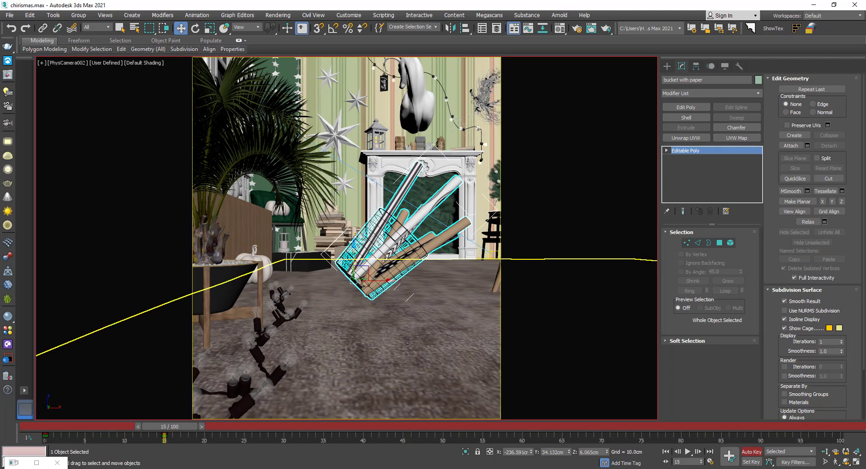
{"action": "key", "text": "n"}
{"action": "mouse_move", "coordinate": [184, 430]}
{"action": "left_mouse_down"}
{"action": "mouse_move", "coordinate": [55, 427]}
{"action": "mouse_move", "coordinate": [126, 430]}
{"action": "left_mouse_up"}
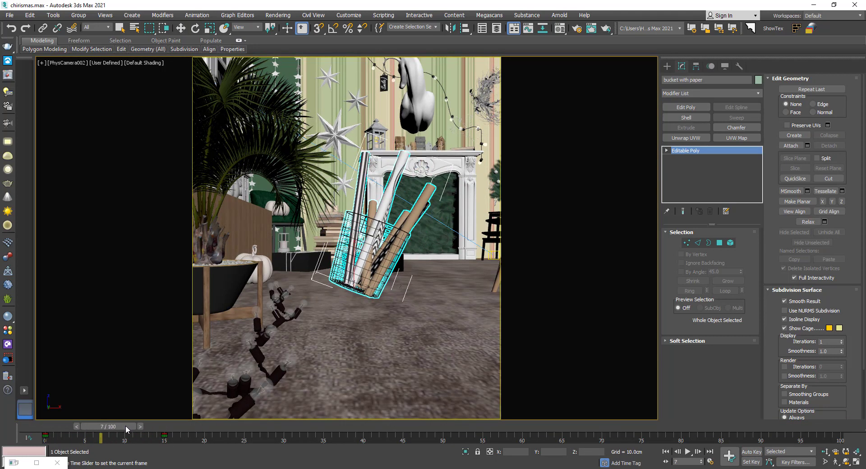
{"action": "key", "text": "w"}
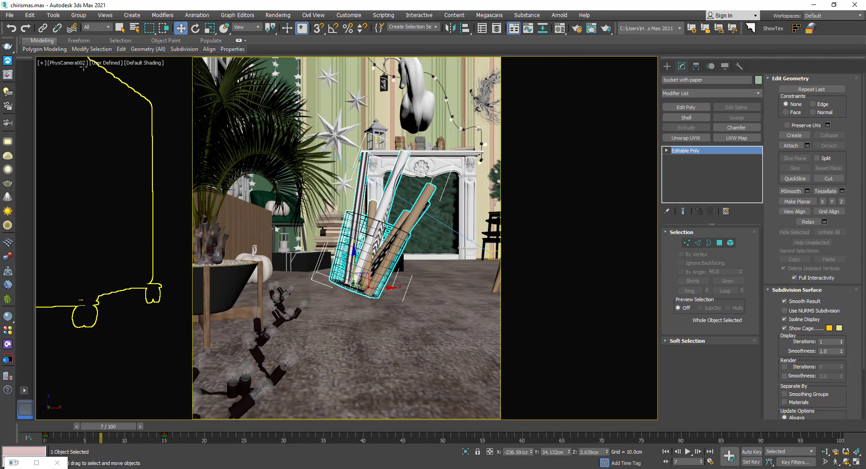
- Enable motion blur on the view's camera and render the camera view
{"action": "left_click", "coordinate": [72, 63]}
{"action": "left_click", "coordinate": [103, 234]}
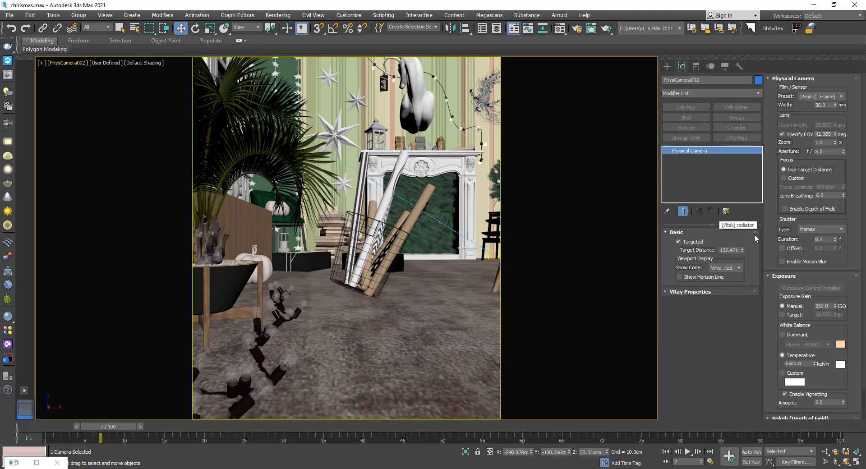
{"action": "left_click", "coordinate": [784, 261]}
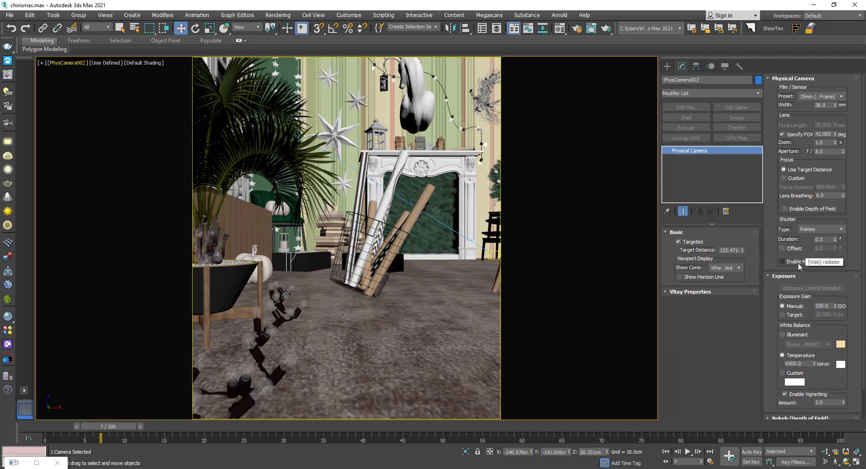
{"action": "right_click", "coordinate": [433, 201]}
{"action": "left_click", "coordinate": [466, 308]}
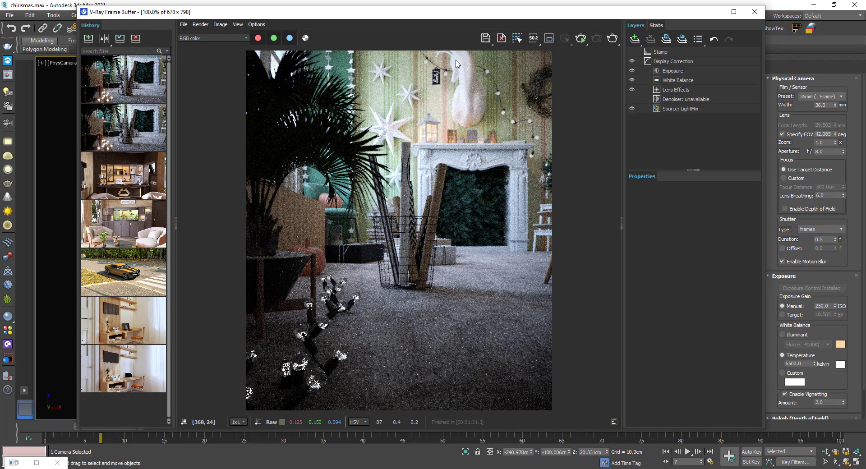
- Turn on Region Render and draw the region box around the tipping bucket
{"action": "left_click", "coordinate": [547, 39]}
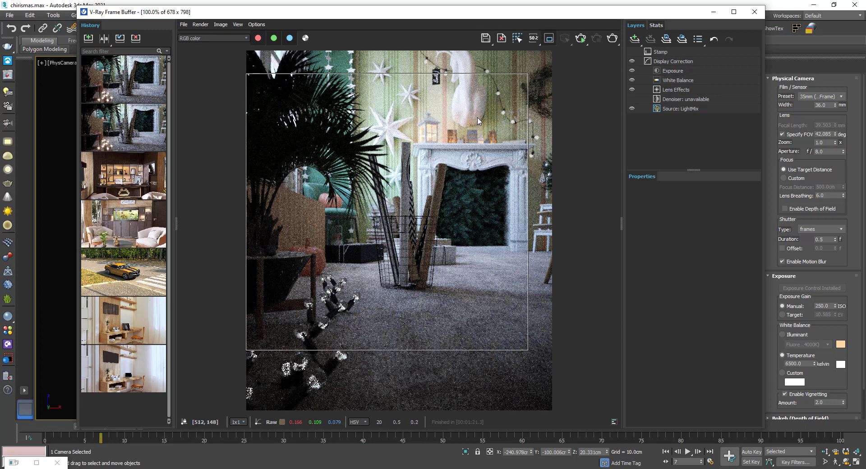
{"action": "left_click_drag", "start_coordinate": [482, 122], "coordinate": [334, 315]}
{"action": "left_click_drag", "start_coordinate": [509, 112], "coordinate": [304, 321]}
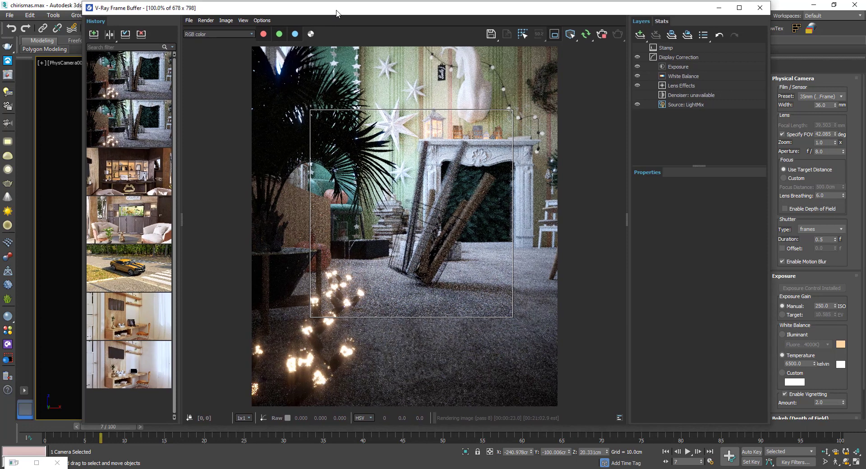
- Re-render the bucket region at animation frame 5 with Shift+Q
{"action": "left_click_drag", "start_coordinate": [329, 14], "coordinate": [335, 9]}
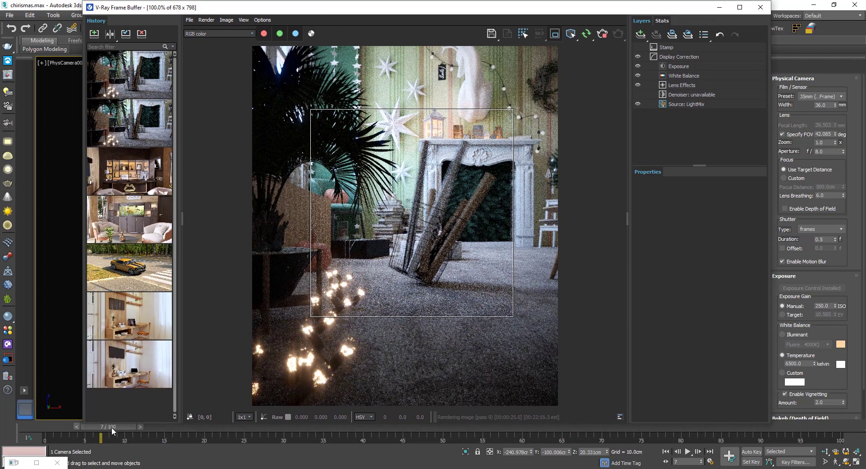
{"action": "left_click_drag", "start_coordinate": [112, 430], "coordinate": [100, 433]}
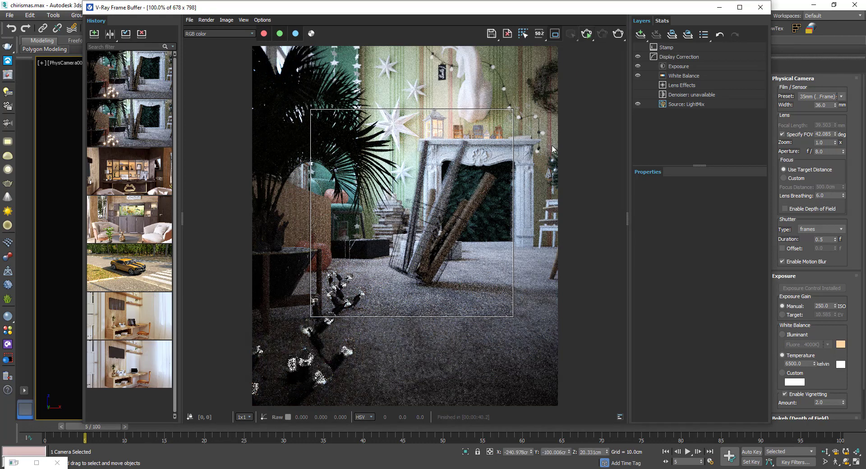
{"action": "key", "text": "shift+q"}
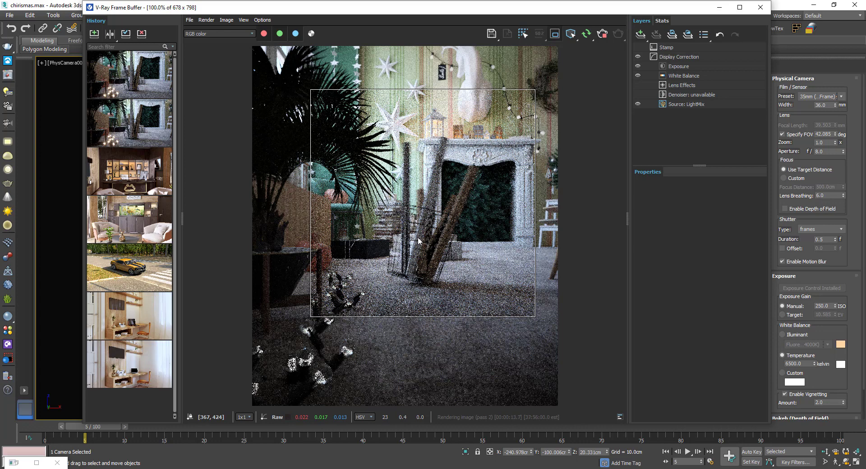
{"action": "scroll", "coordinate": [417, 240], "scroll_direction": "up", "scroll_amount": 1}
{"action": "scroll", "coordinate": [419, 234], "scroll_direction": "down", "scroll_amount": 1}
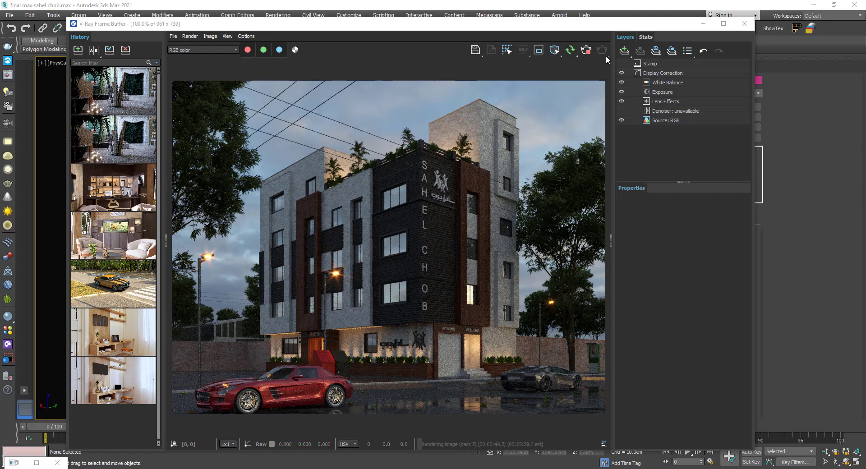
- Stop and close the building render, enable motion blur on PhysCamera003, and select the red car
{"action": "left_click_drag", "start_coordinate": [586, 27], "coordinate": [591, 13]}
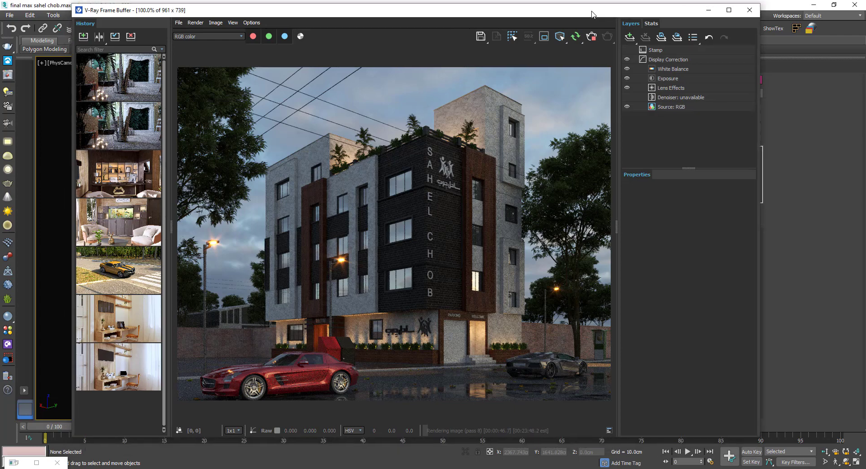
{"action": "left_click", "coordinate": [592, 39]}
{"action": "left_click", "coordinate": [749, 15]}
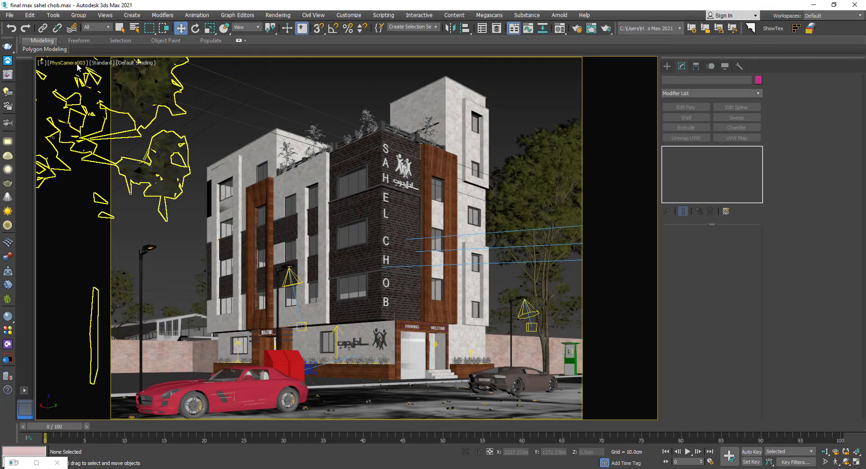
{"action": "left_click", "coordinate": [61, 63]}
{"action": "left_click", "coordinate": [116, 233]}
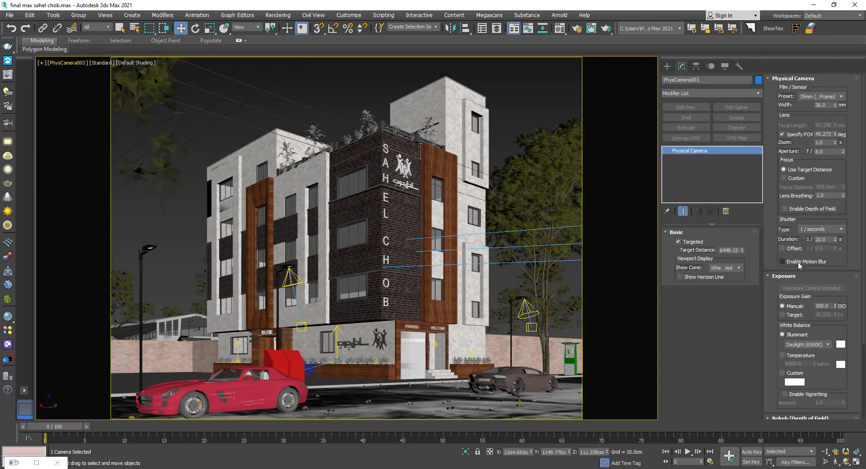
{"action": "left_click", "coordinate": [783, 262]}
{"action": "left_click", "coordinate": [227, 401]}
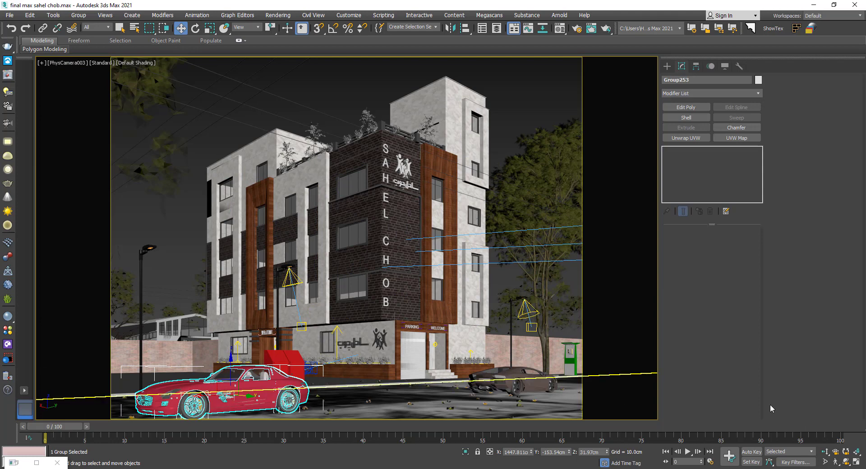
- Reposition the red car along the street at frame 13 with Auto Key on
{"action": "left_click", "coordinate": [753, 452]}
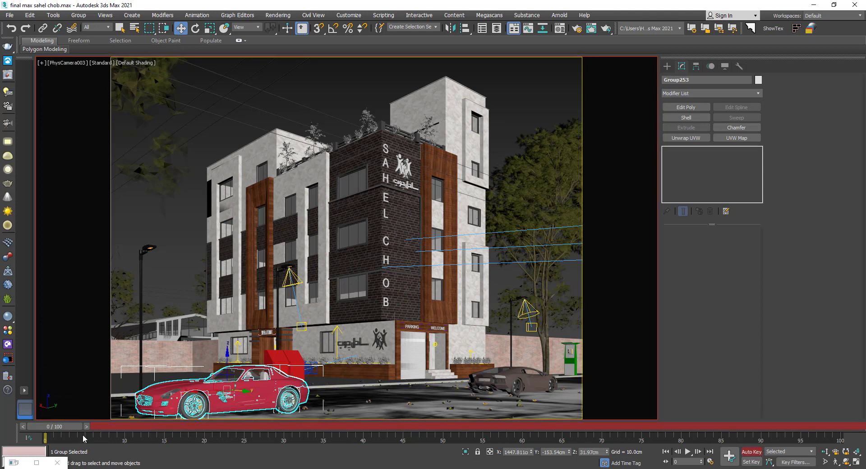
{"action": "left_click", "coordinate": [751, 451]}
{"action": "left_click_drag", "start_coordinate": [206, 392], "coordinate": [303, 390]}
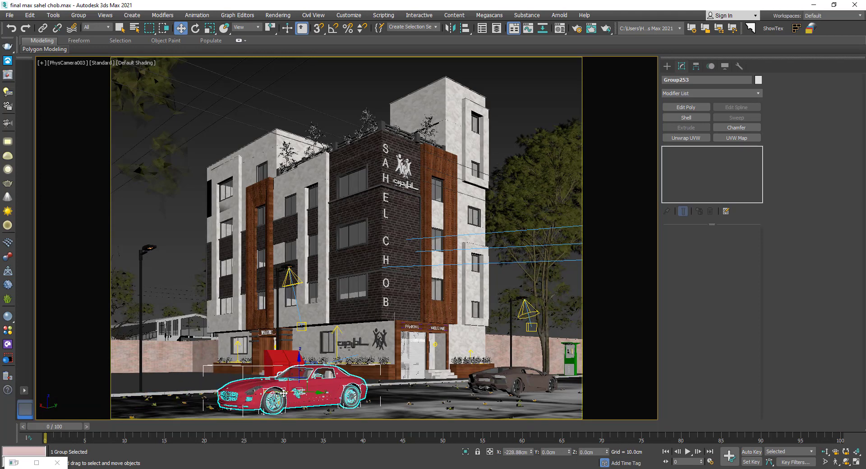
{"action": "left_click", "coordinate": [747, 451]}
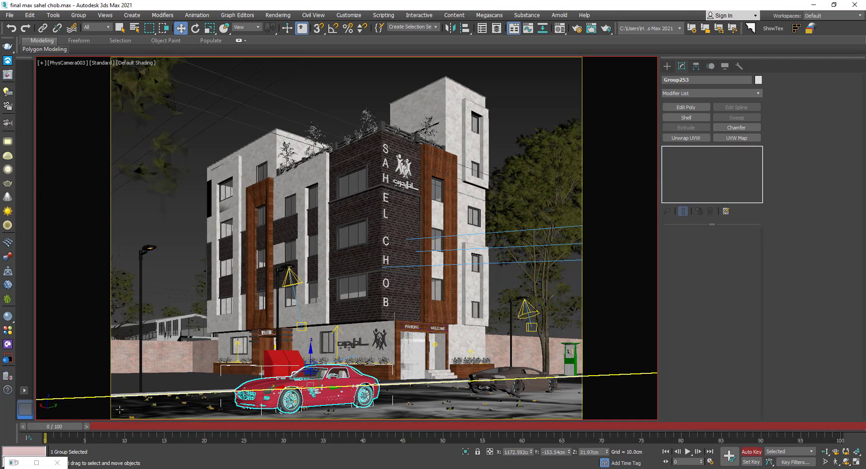
{"action": "left_click_drag", "start_coordinate": [56, 427], "coordinate": [155, 427]}
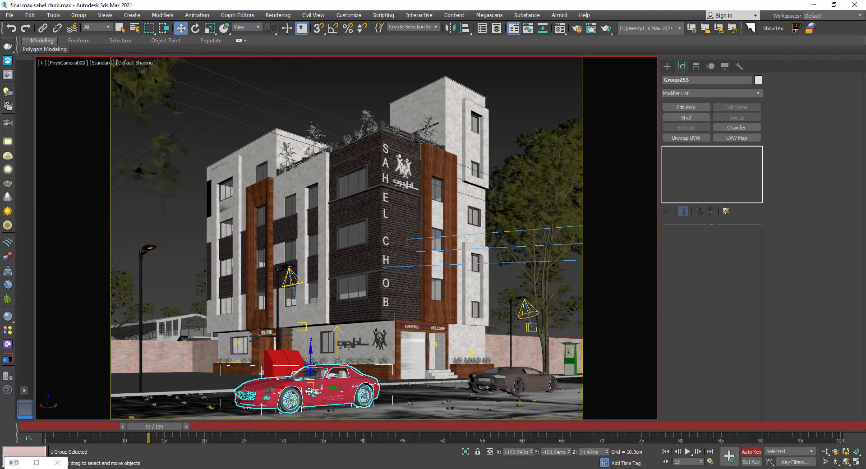
{"action": "key", "text": "w"}
{"action": "left_click_drag", "start_coordinate": [276, 392], "coordinate": [176, 392]}
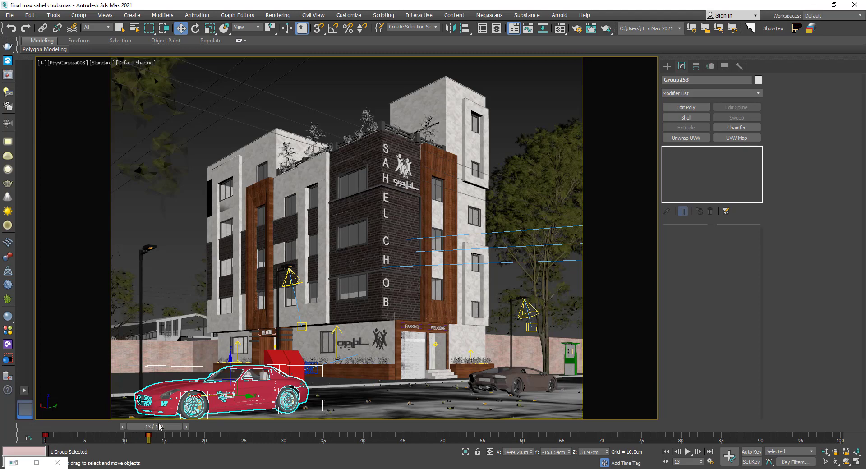
{"action": "left_click_drag", "start_coordinate": [136, 435], "coordinate": [44, 431]}
{"action": "key", "text": "w"}
- Keyframe the grey car farther right along the street at frame 10, then scrub back to frame 7
{"action": "left_click", "coordinate": [501, 380]}
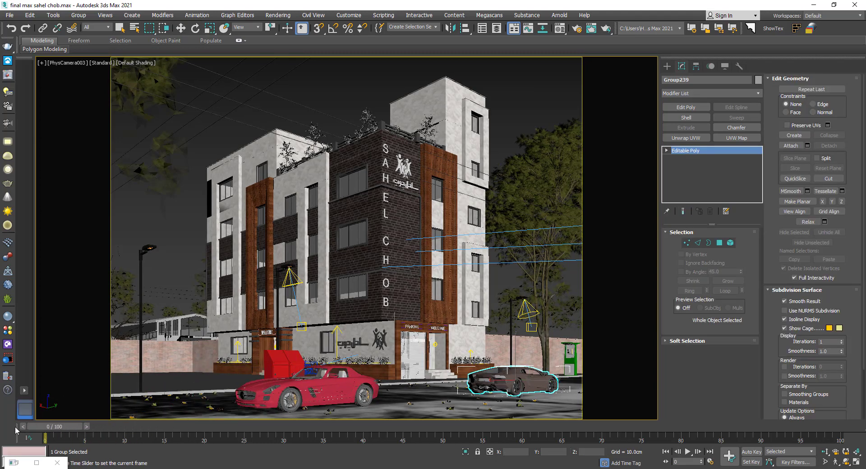
{"action": "left_click", "coordinate": [751, 452]}
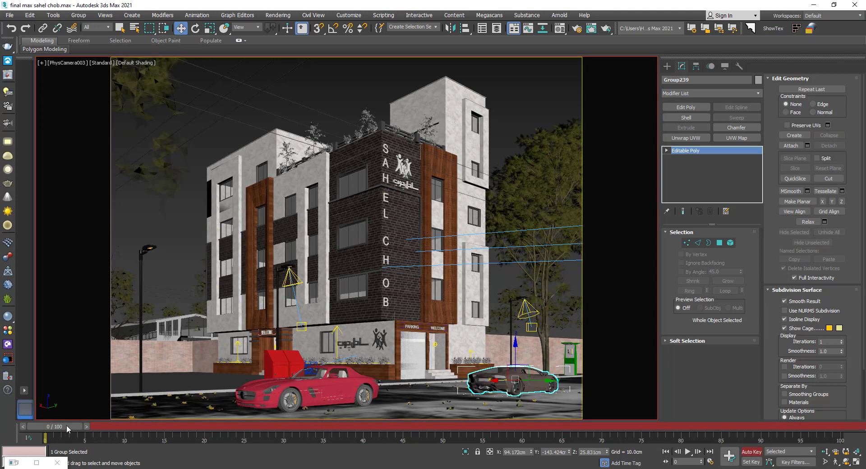
{"action": "left_click_drag", "start_coordinate": [68, 428], "coordinate": [146, 435]}
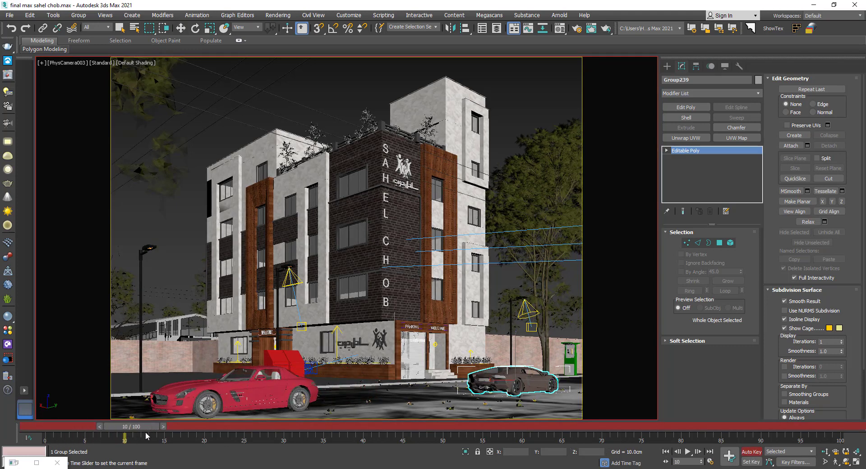
{"action": "key", "text": "w"}
{"action": "left_click_drag", "start_coordinate": [501, 381], "coordinate": [535, 381]}
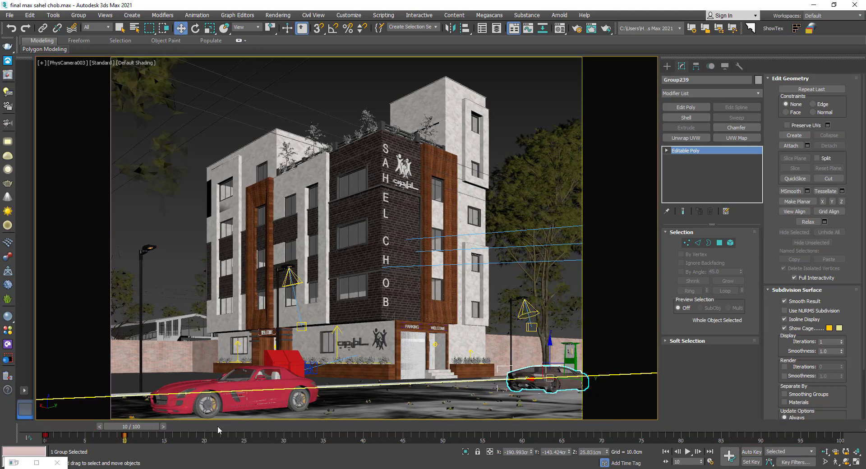
{"action": "left_click_drag", "start_coordinate": [149, 429], "coordinate": [115, 429]}
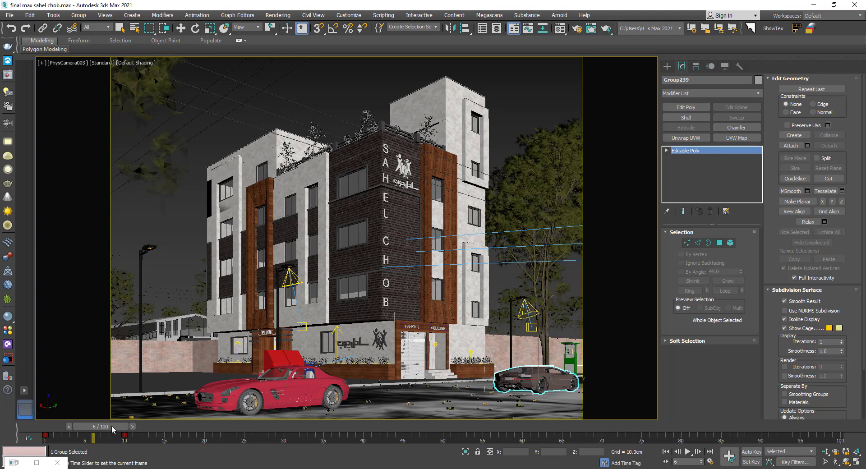
{"action": "key", "text": "period"}
- Open the V-Ray frame buffer and enable region rendering over the lower street
{"action": "key", "text": "w"}
{"action": "right_click", "coordinate": [295, 320]}
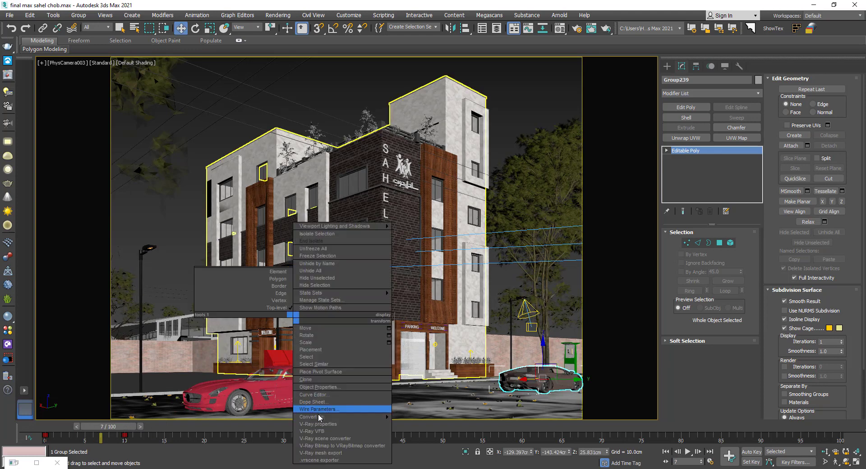
{"action": "left_click", "coordinate": [311, 430]}
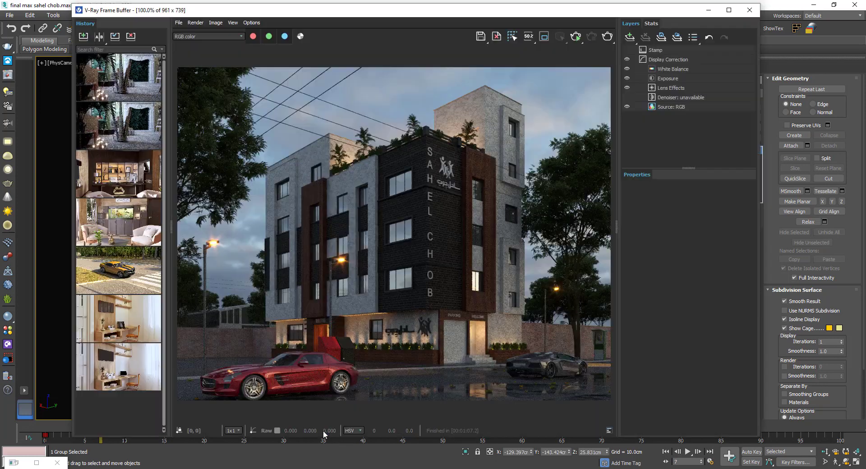
{"action": "left_click", "coordinate": [544, 36]}
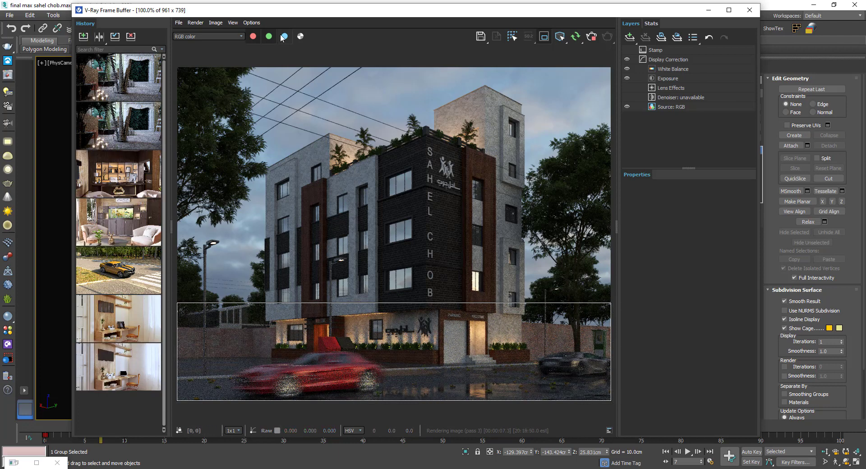
- Re-render at frame 4 to check the red car's motion blur, then close the frame buffer
{"action": "left_click_drag", "start_coordinate": [280, 11], "coordinate": [361, 10]}
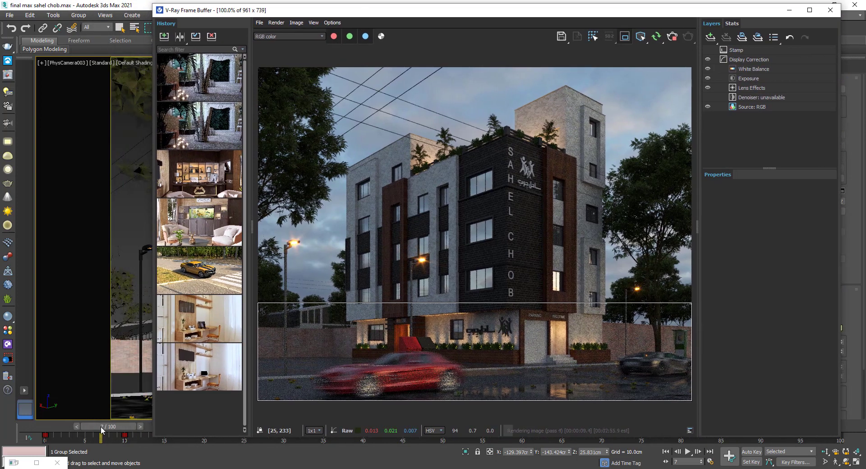
{"action": "left_click_drag", "start_coordinate": [101, 426], "coordinate": [82, 429]}
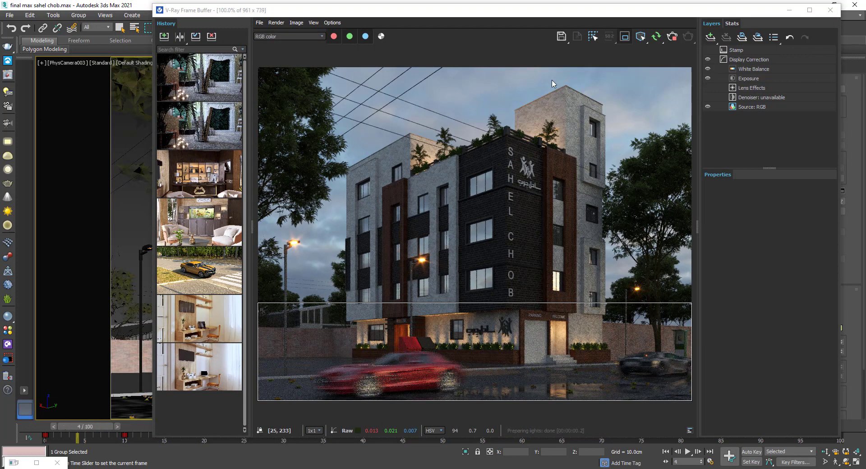
{"action": "left_click_drag", "start_coordinate": [519, 13], "coordinate": [492, 12]}
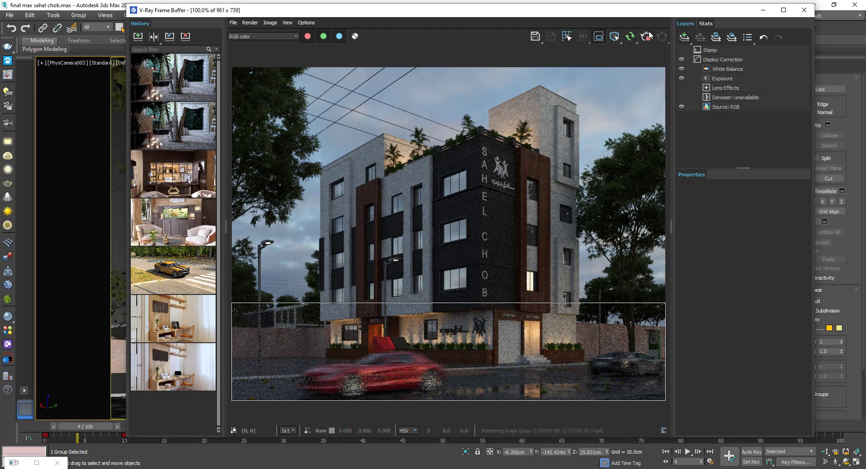
{"action": "left_click", "coordinate": [803, 9]}
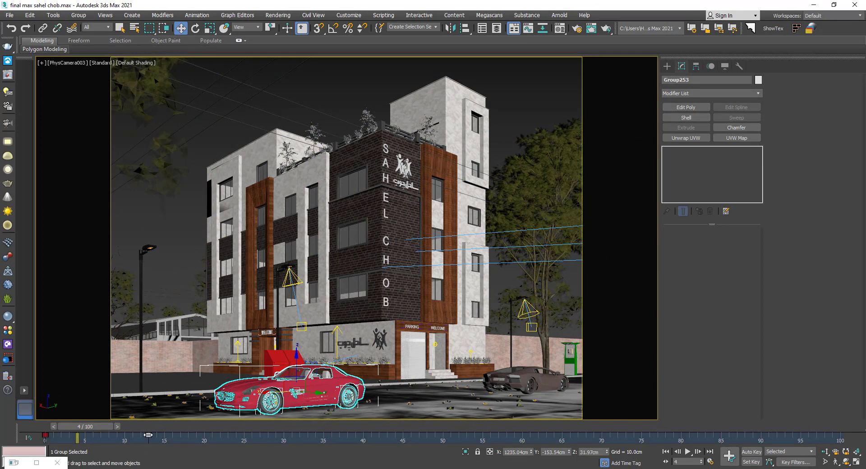
- Move the red car's end key from frame 13 to 19 and the grey car's from 10 to 20
{"action": "left_click_drag", "start_coordinate": [149, 435], "coordinate": [197, 435]}
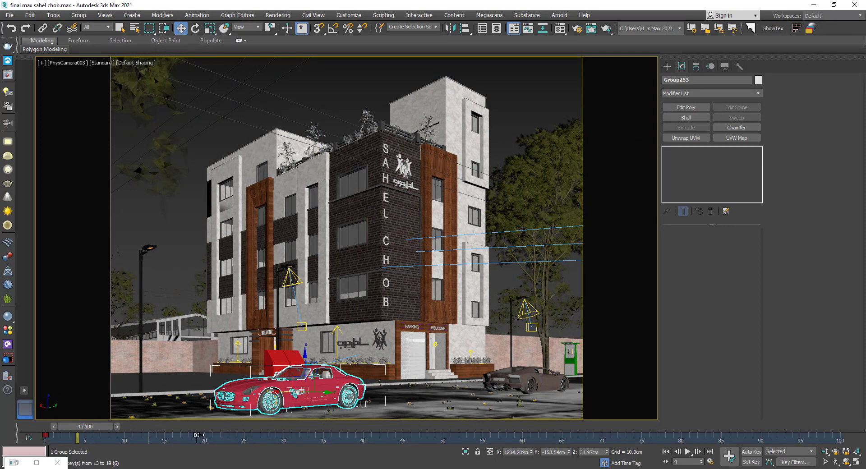
{"action": "left_click", "coordinate": [491, 383]}
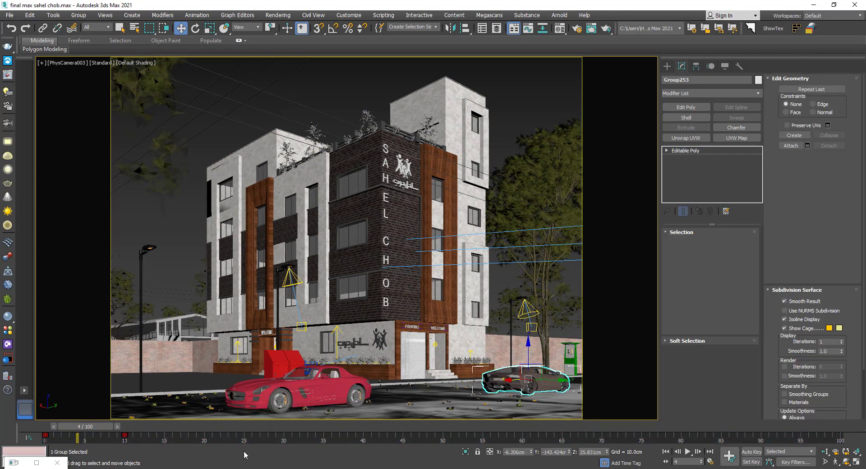
{"action": "left_click_drag", "start_coordinate": [124, 435], "coordinate": [202, 435]}
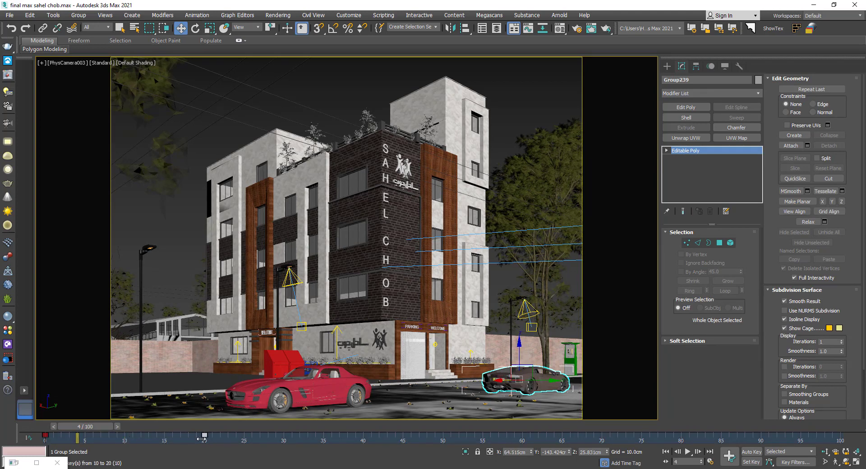
- Region-render frame 7 in the V-Ray frame buffer, then close it
{"action": "left_click_drag", "start_coordinate": [86, 426], "coordinate": [118, 428]}
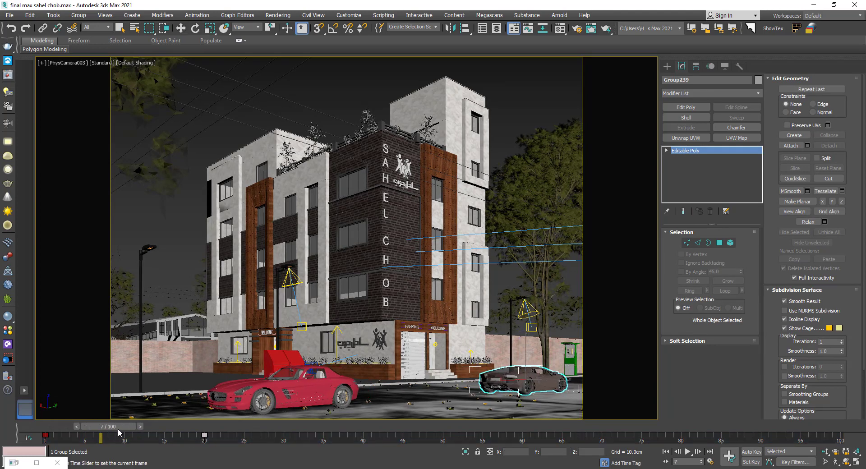
{"action": "right_click", "coordinate": [173, 209]}
{"action": "left_click", "coordinate": [194, 329]}
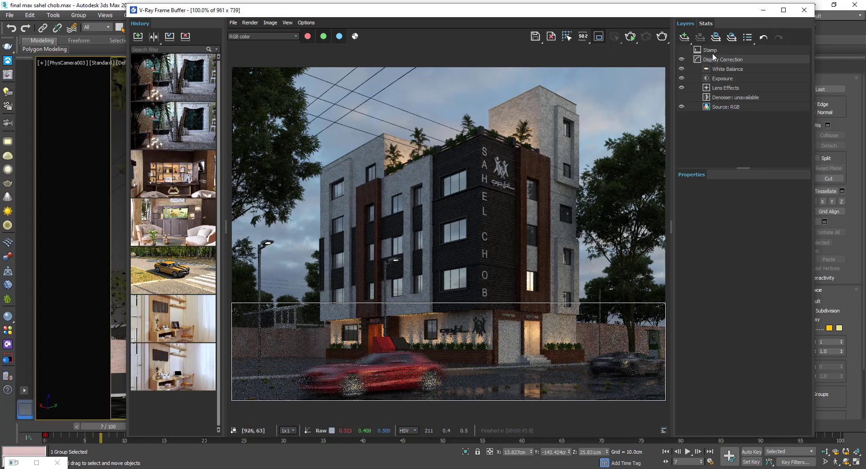
{"action": "left_click", "coordinate": [631, 37]}
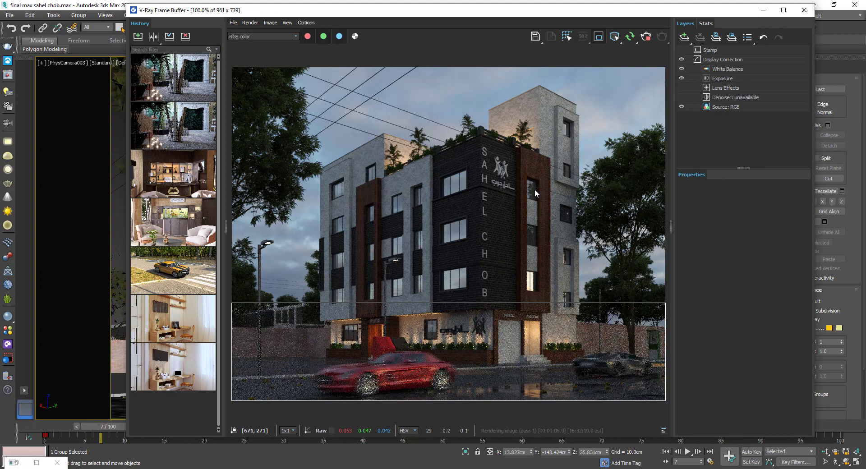
{"action": "left_click_drag", "start_coordinate": [541, 10], "coordinate": [494, 16]}
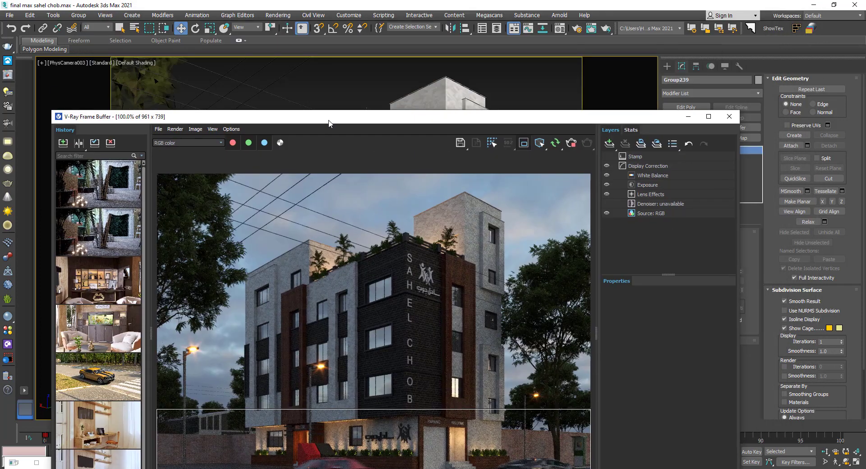
{"action": "mouse_move", "coordinate": [546, 20]}
{"action": "left_mouse_down"}
{"action": "mouse_move", "coordinate": [552, 48]}
{"action": "mouse_move", "coordinate": [540, 35]}
{"action": "left_mouse_up"}
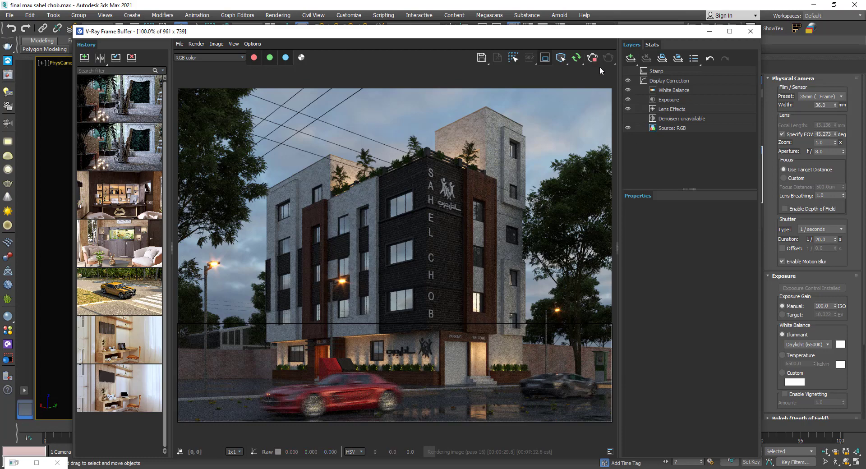
{"action": "left_click", "coordinate": [592, 58]}
{"action": "left_click", "coordinate": [750, 31]}
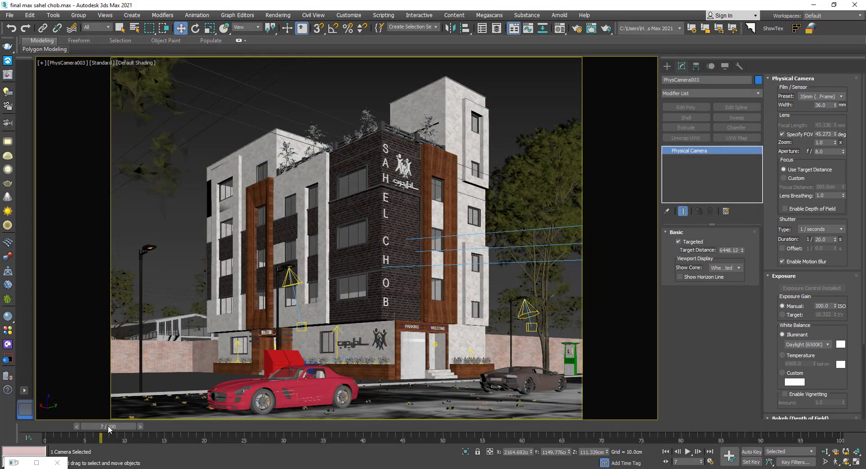
- Go to frame 17 and render the street region in the V-Ray frame buffer
{"action": "left_click_drag", "start_coordinate": [109, 426], "coordinate": [181, 426]}
{"action": "right_click", "coordinate": [210, 237]}
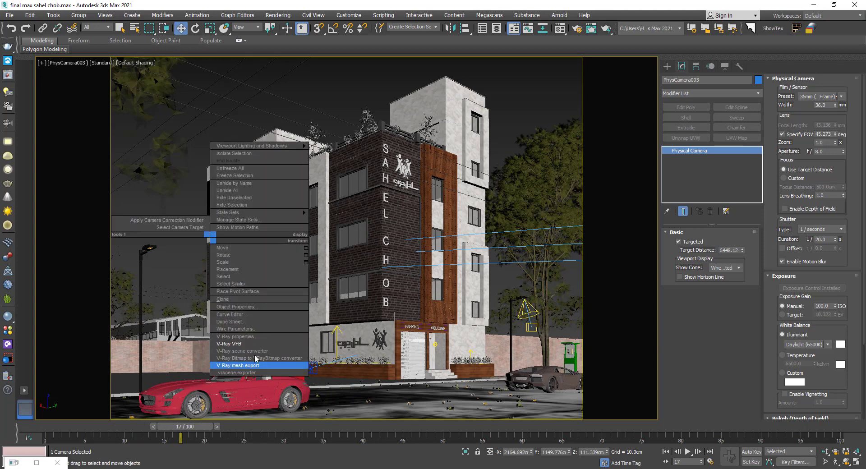
{"action": "left_click", "coordinate": [253, 345]}
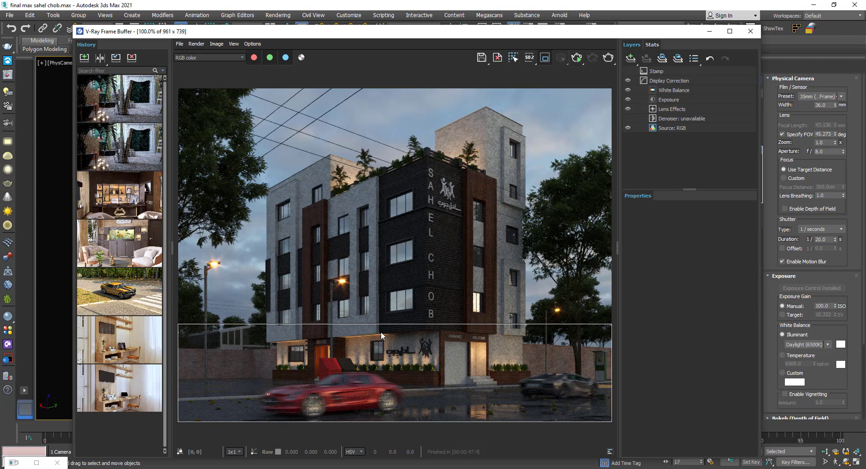
{"action": "key", "text": "shift+q"}
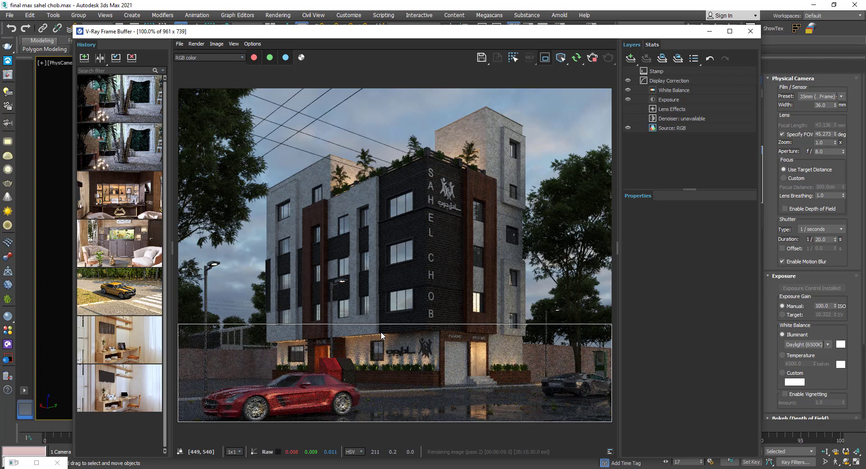
- Re-render frame 14, zoom in on the red car's blur, then close the buffer and deselect
{"action": "left_click_drag", "start_coordinate": [384, 36], "coordinate": [589, 33]}
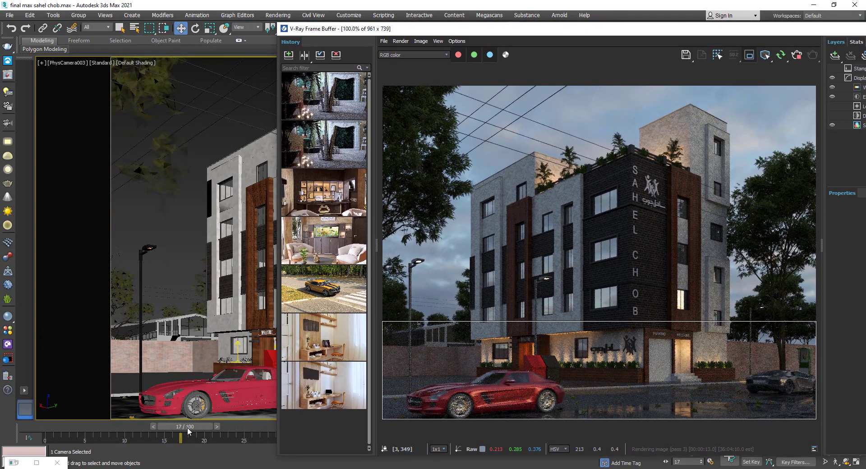
{"action": "left_click_drag", "start_coordinate": [187, 430], "coordinate": [170, 434]}
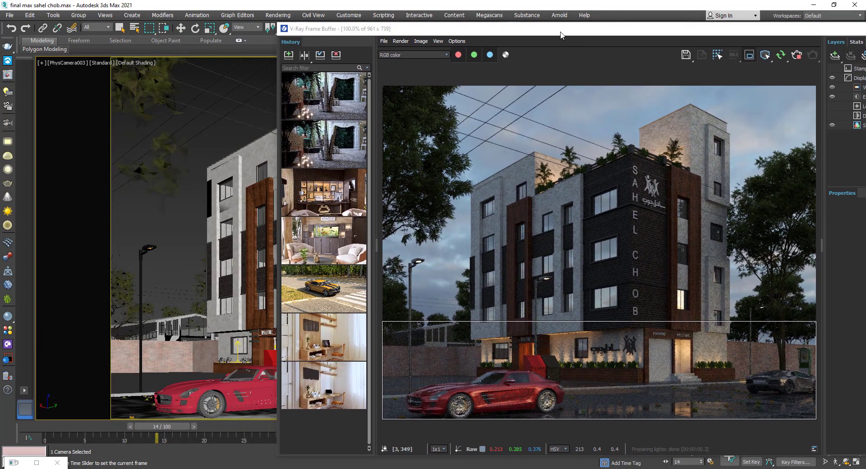
{"action": "left_click_drag", "start_coordinate": [562, 35], "coordinate": [488, 28]}
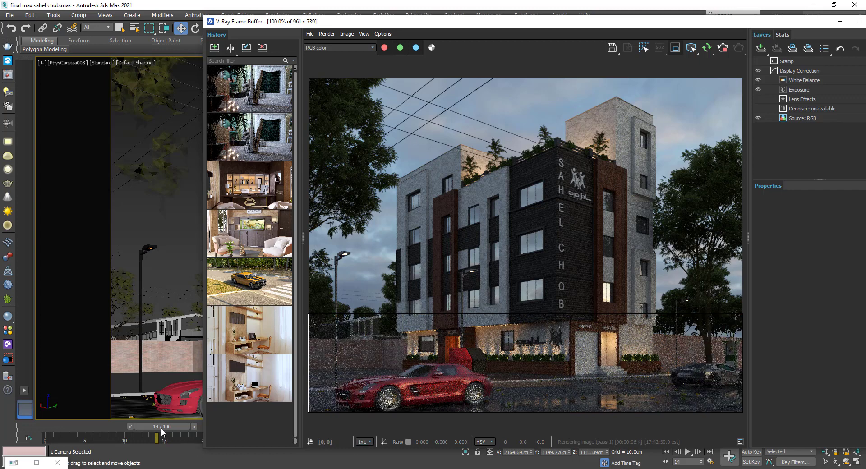
{"action": "scroll", "coordinate": [426, 394], "scroll_direction": "up", "scroll_amount": 1}
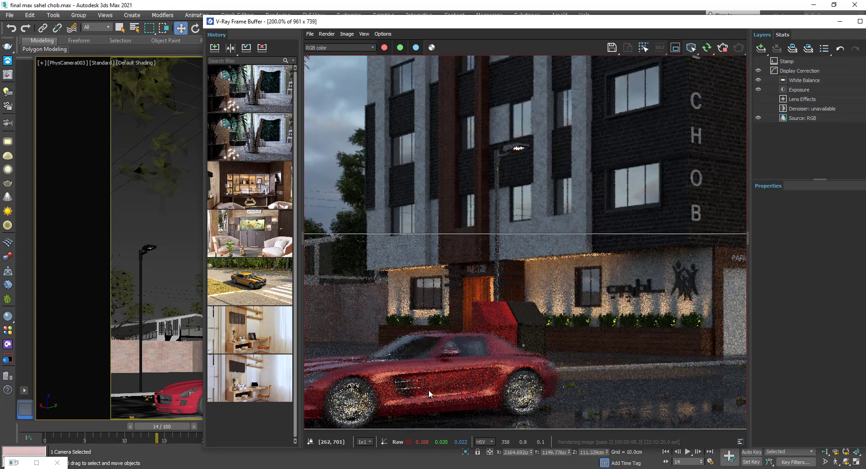
{"action": "scroll", "coordinate": [435, 381], "scroll_direction": "down", "scroll_amount": 1}
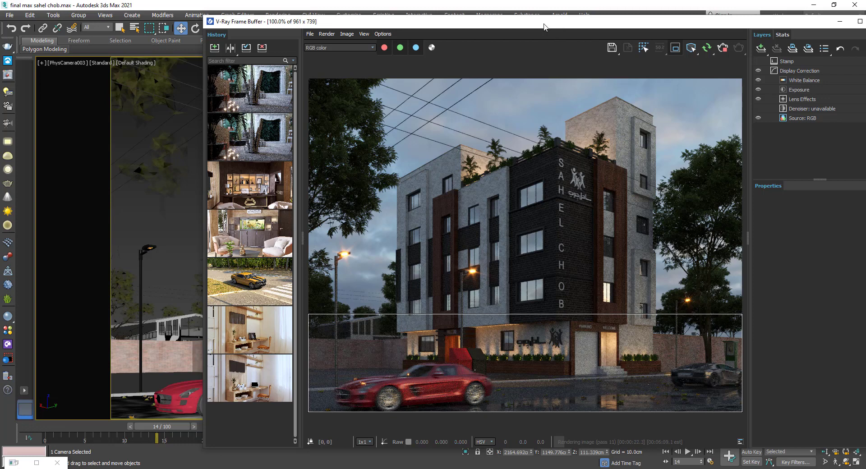
{"action": "left_click_drag", "start_coordinate": [544, 27], "coordinate": [427, 28]}
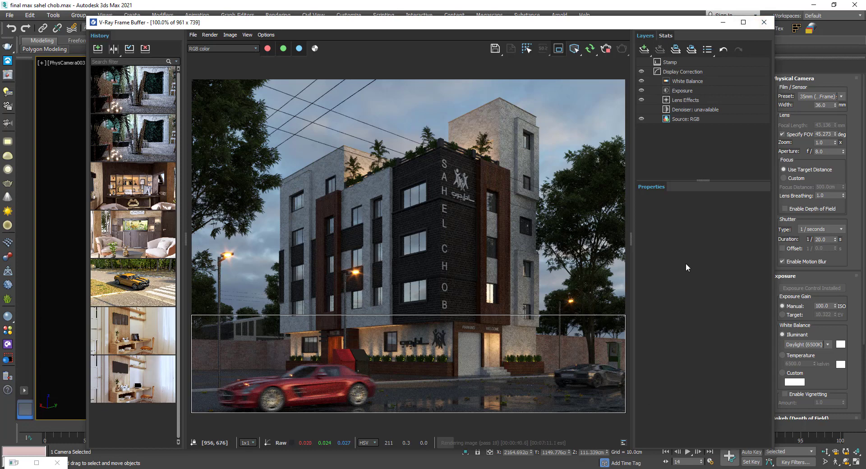
{"action": "left_click", "coordinate": [763, 22]}
{"action": "left_click", "coordinate": [356, 92]}
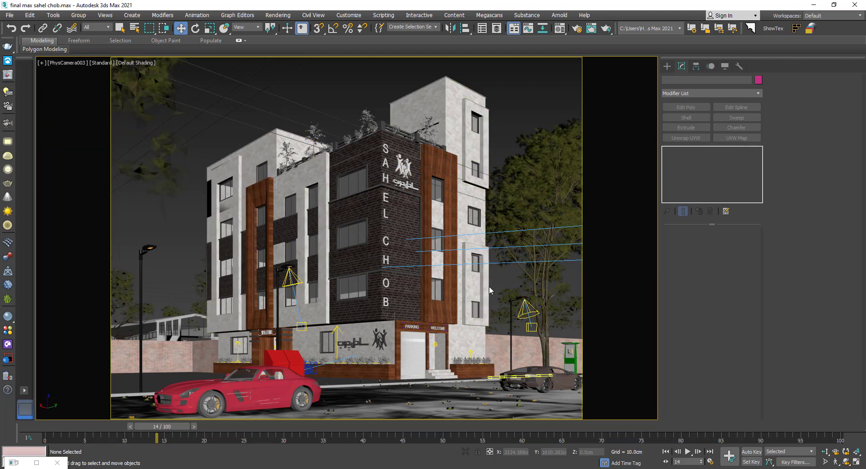
- Select PhysCamera003 from the viewport label and expand only its Perspective Control rollout
{"action": "left_click", "coordinate": [78, 63]}
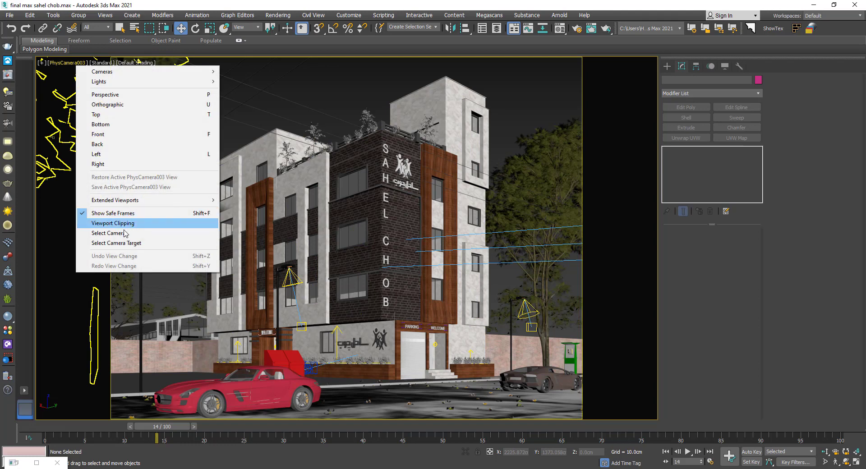
{"action": "left_click", "coordinate": [108, 233]}
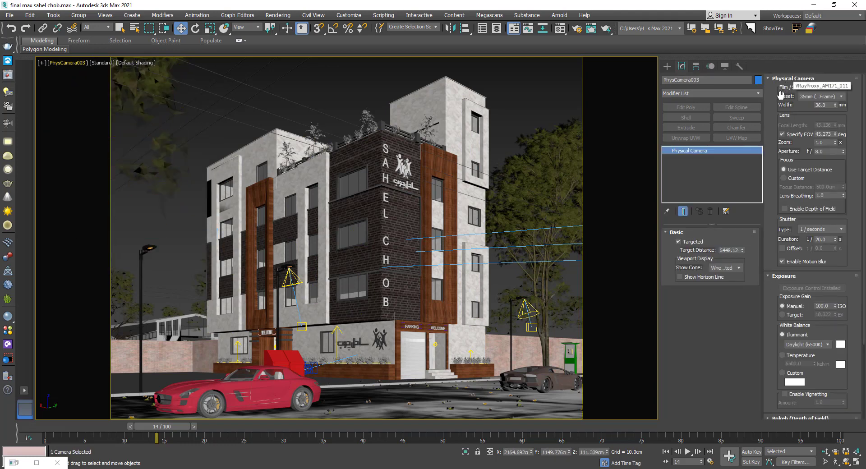
{"action": "left_click", "coordinate": [778, 80]}
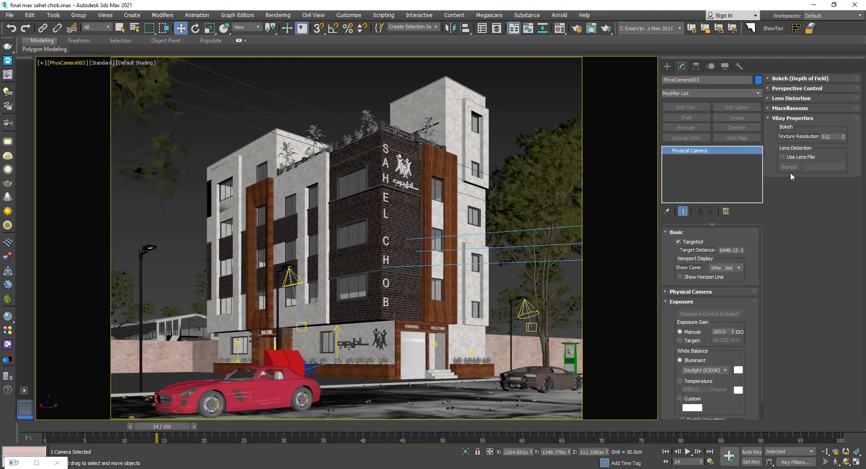
{"action": "left_click", "coordinate": [778, 118]}
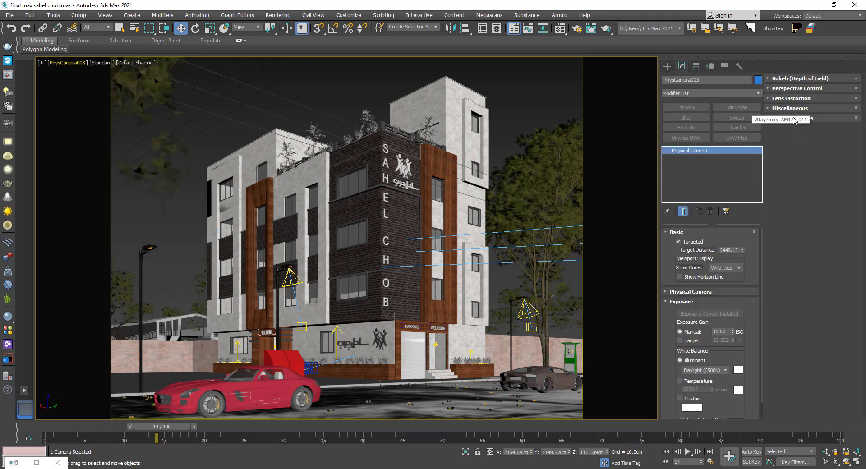
{"action": "left_click", "coordinate": [787, 88]}
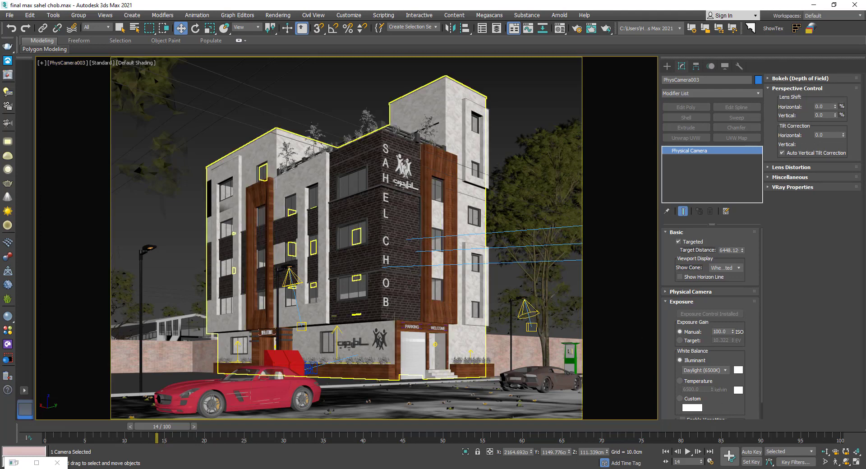
- Turn the camera view to the left with walk-through navigation, then reselect PhysCamera003
{"action": "left_click", "coordinate": [835, 461]}
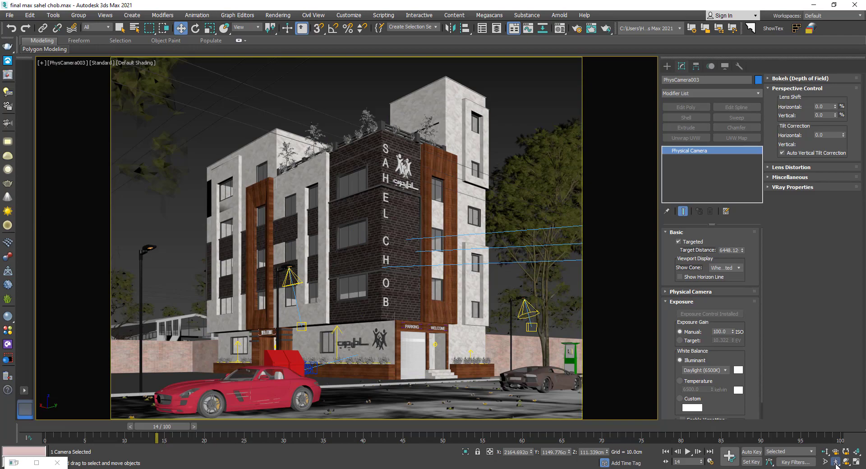
{"action": "mouse_move", "coordinate": [492, 334]}
{"action": "left_mouse_down"}
{"action": "mouse_move", "coordinate": [474, 332]}
{"action": "mouse_move", "coordinate": [584, 112]}
{"action": "left_mouse_up"}
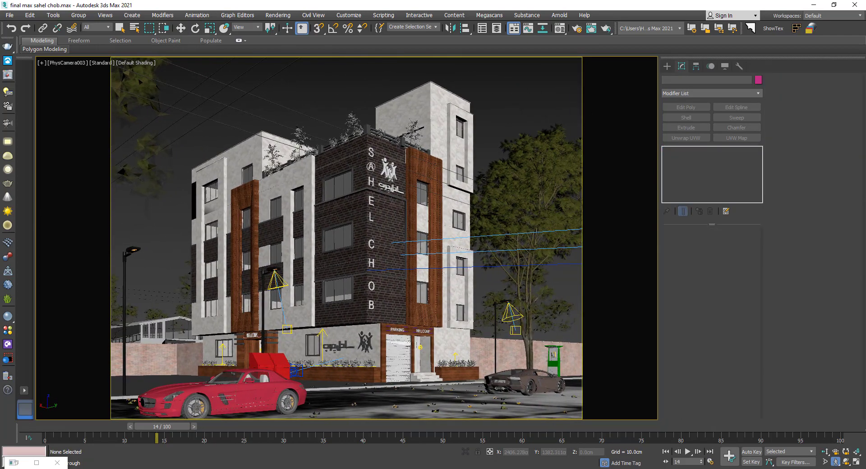
{"action": "left_click_drag", "start_coordinate": [499, 88], "coordinate": [492, 97]}
{"action": "right_click", "coordinate": [493, 96]}
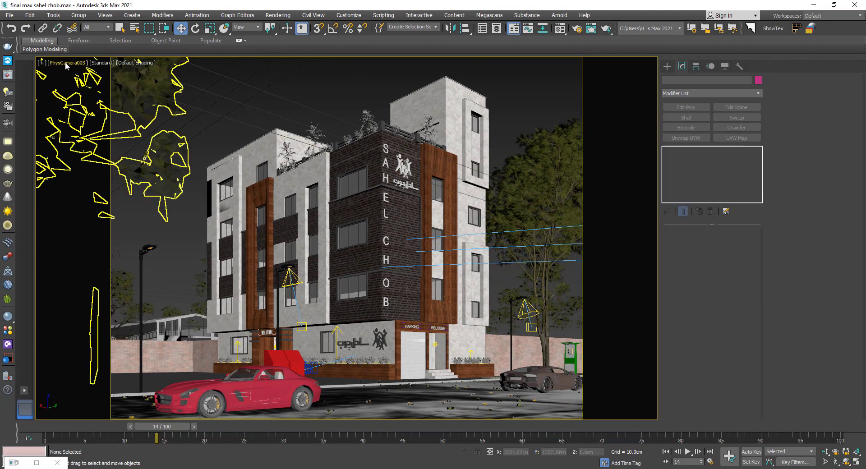
{"action": "left_click", "coordinate": [65, 63]}
{"action": "left_click", "coordinate": [97, 232]}
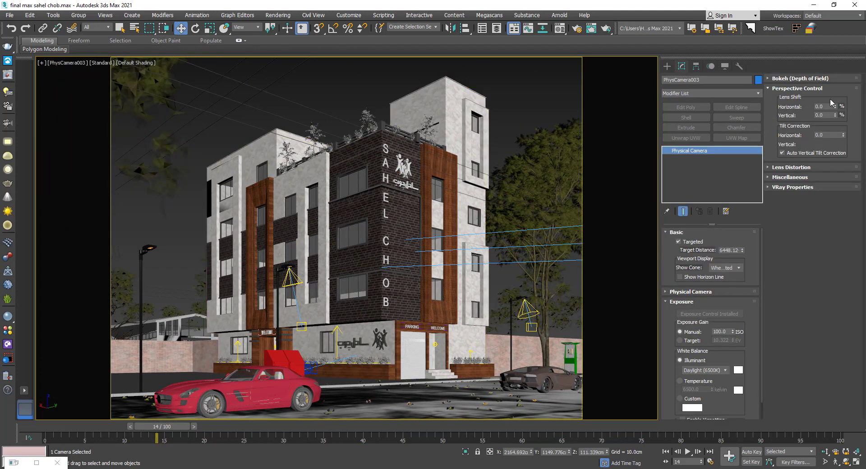
- Try horizontal and vertical lens shift on the building, then reset both to 0
{"action": "mouse_move", "coordinate": [834, 106]}
{"action": "left_mouse_down"}
{"action": "mouse_move", "coordinate": [145, 82]}
{"action": "mouse_move", "coordinate": [579, 157]}
{"action": "left_mouse_up"}
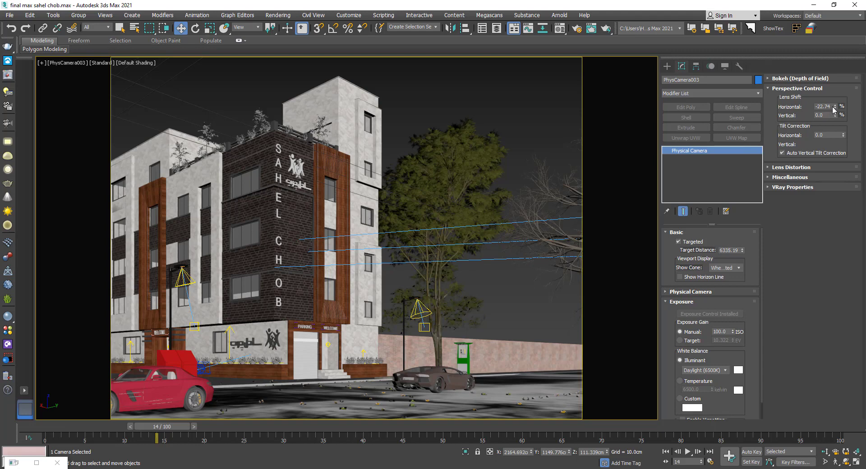
{"action": "right_click", "coordinate": [834, 109]}
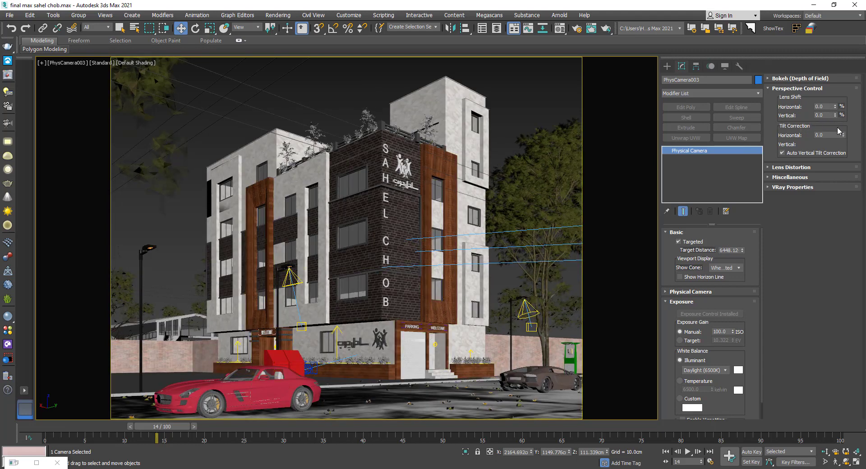
{"action": "left_click_drag", "start_coordinate": [835, 117], "coordinate": [747, 146]}
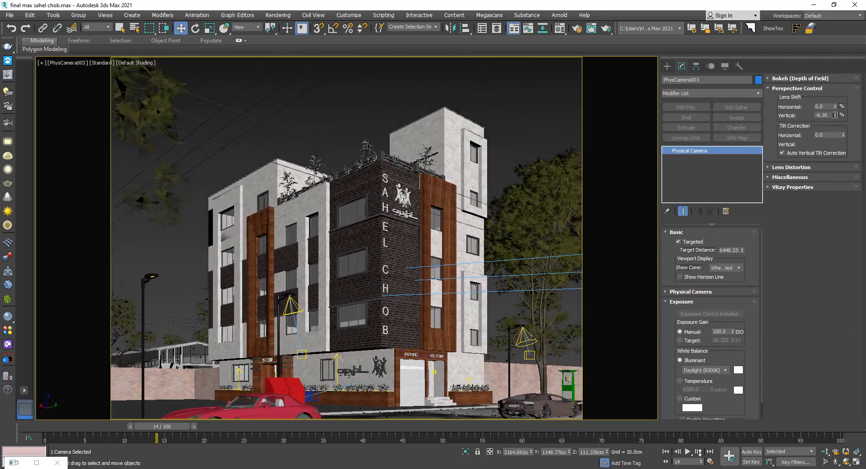
{"action": "right_click", "coordinate": [748, 145]}
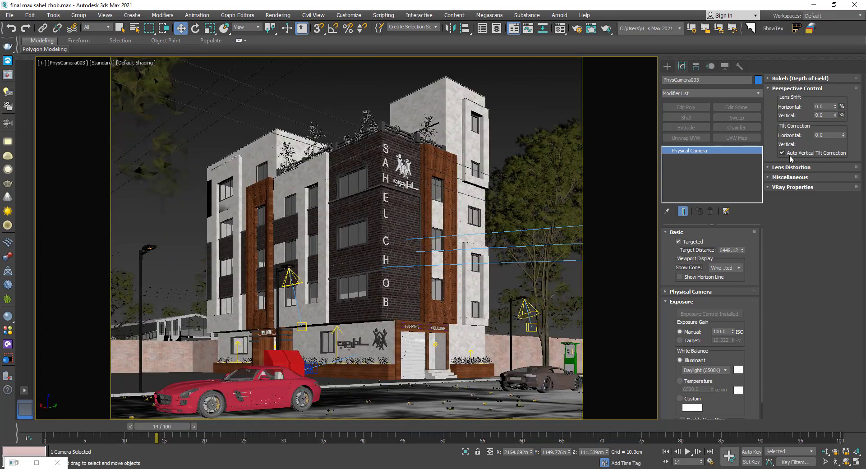
- Test tilt correction, reset it to 0, re-enable Auto Vertical Tilt Correction and reframe the camera
{"action": "left_click", "coordinate": [789, 156]}
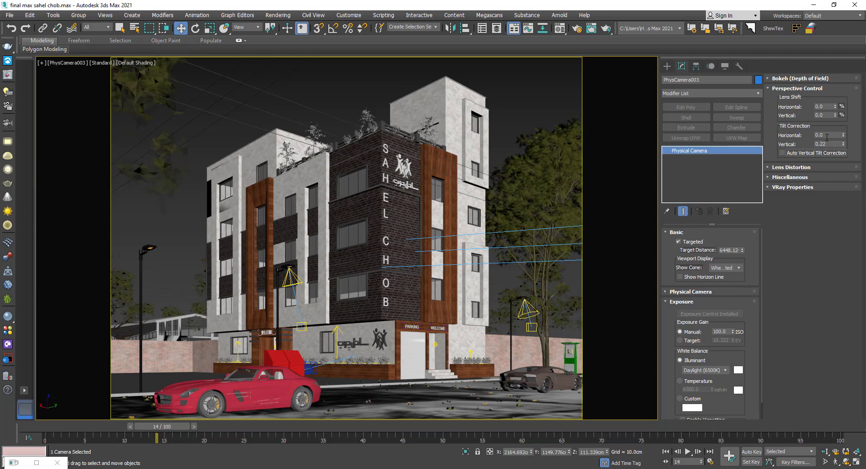
{"action": "left_click_drag", "start_coordinate": [843, 136], "coordinate": [841, 139]}
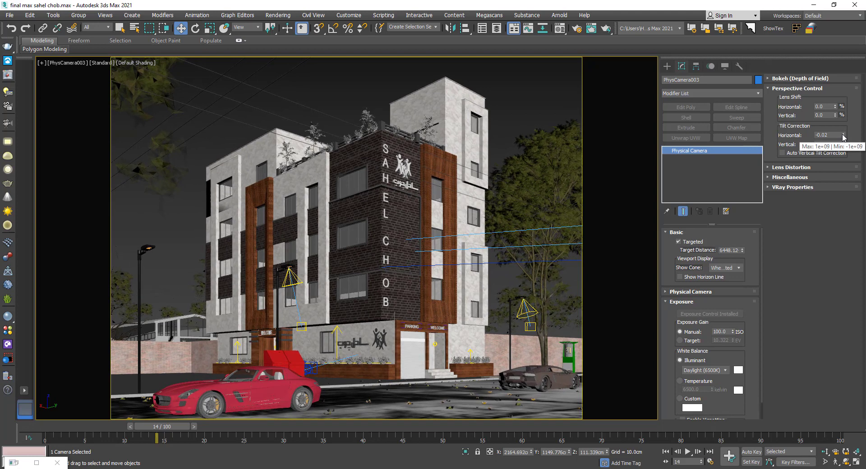
{"action": "right_click", "coordinate": [842, 135]}
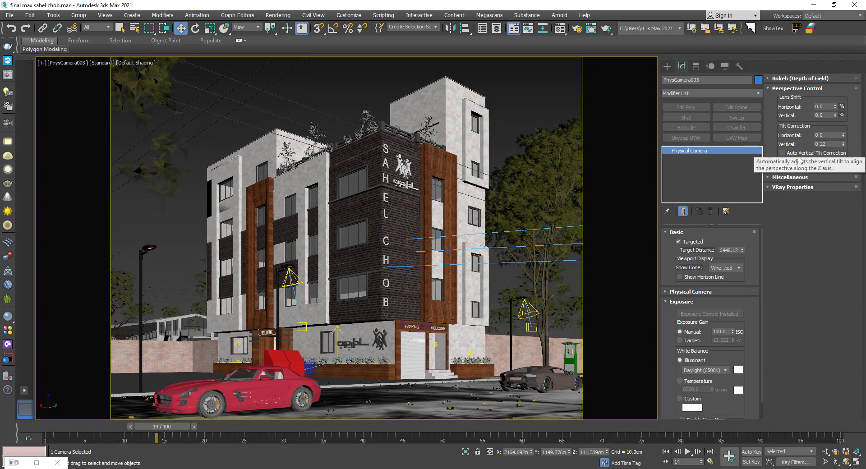
{"action": "mouse_move", "coordinate": [805, 152]}
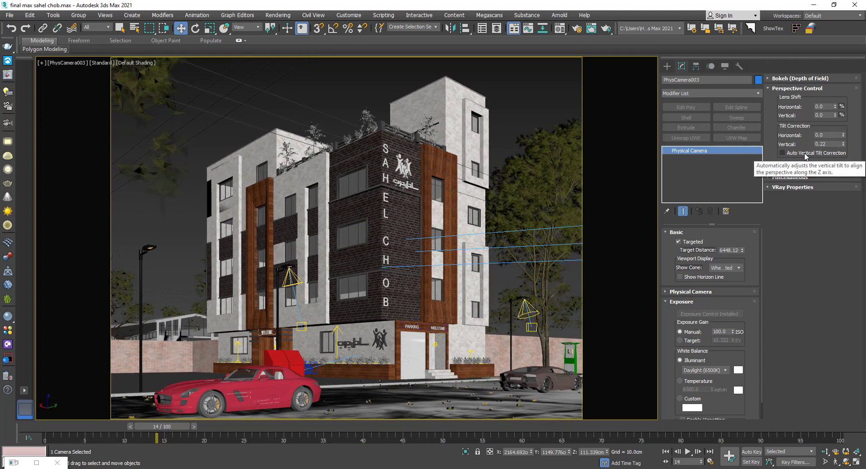
{"action": "right_click", "coordinate": [843, 145]}
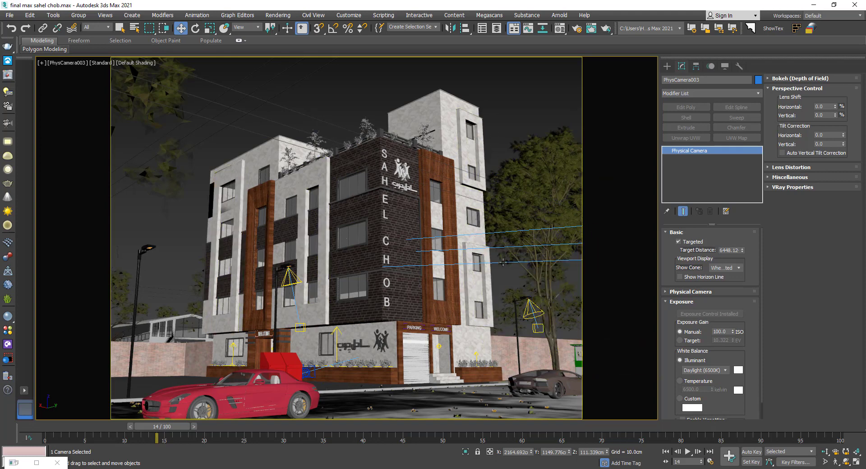
{"action": "left_click", "coordinate": [783, 153]}
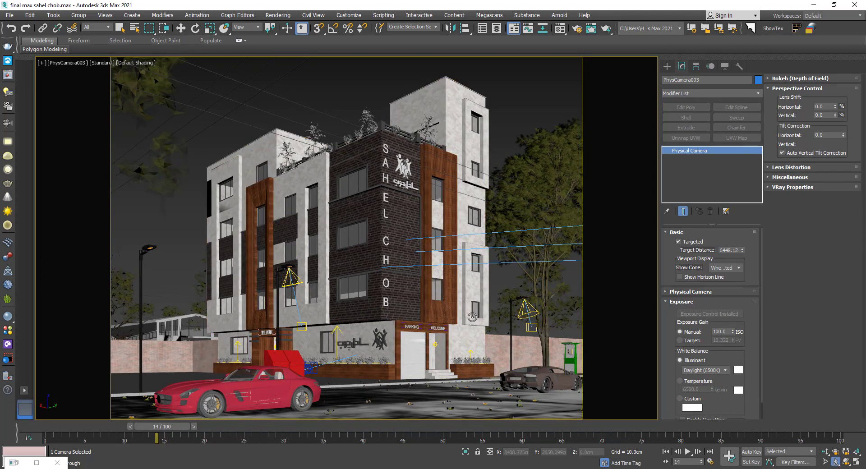
{"action": "middle_click_drag", "start_coordinate": [463, 303], "coordinate": [463, 301], "text": "alt"}
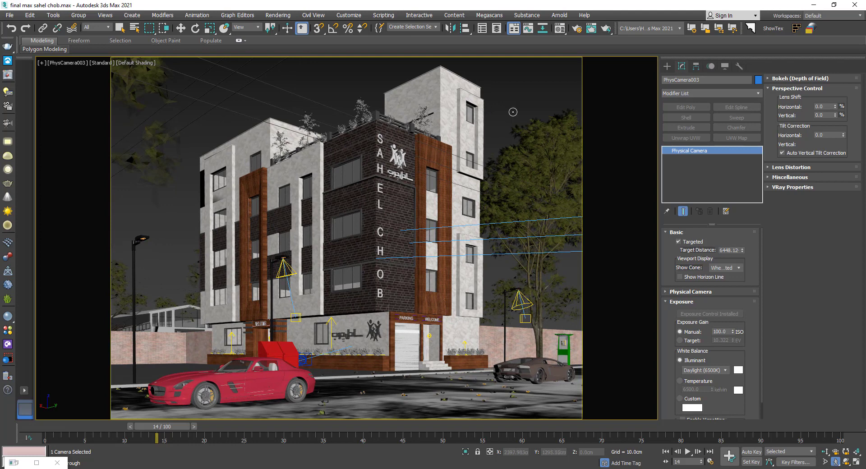
{"action": "key", "text": "w"}
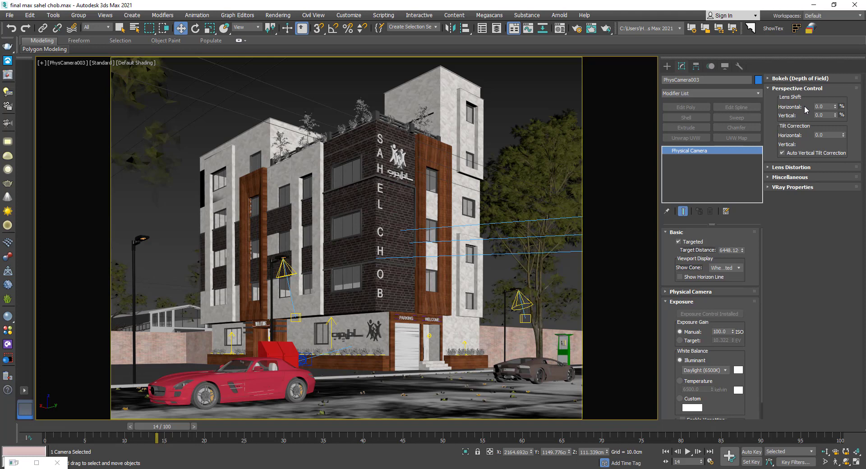
- Expand the Physical Camera rollout and scroll to the 1/20 s shutter and motion blur settings
{"action": "left_click", "coordinate": [710, 292]}
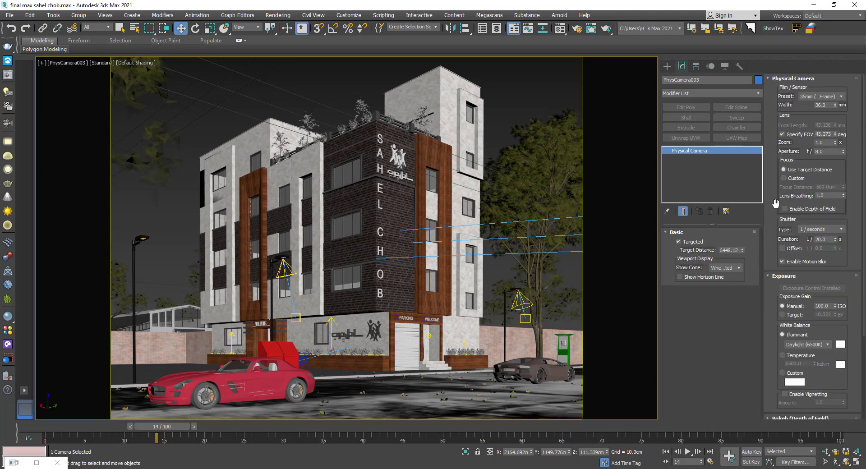
{"action": "left_click_drag", "start_coordinate": [775, 204], "coordinate": [777, 132]}
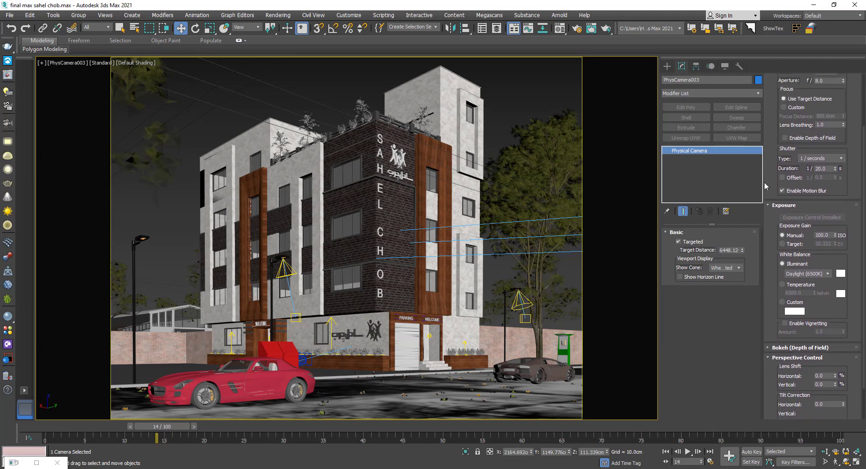
{"action": "scroll", "coordinate": [777, 168], "scroll_direction": "down", "scroll_amount": 3}
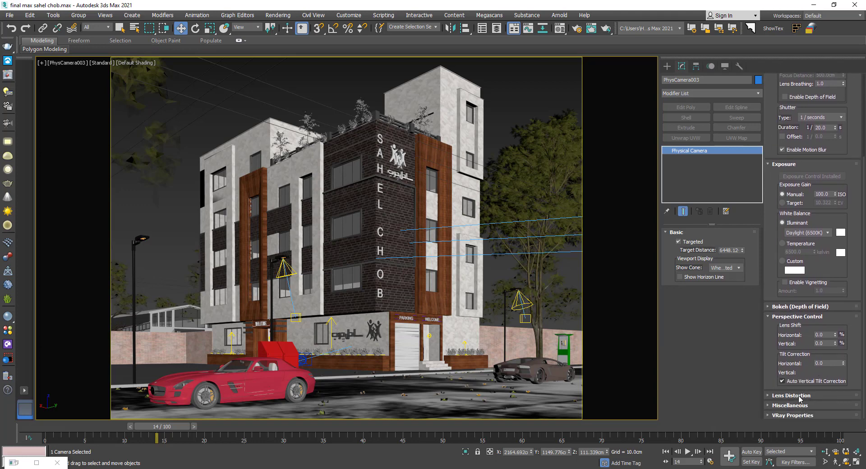